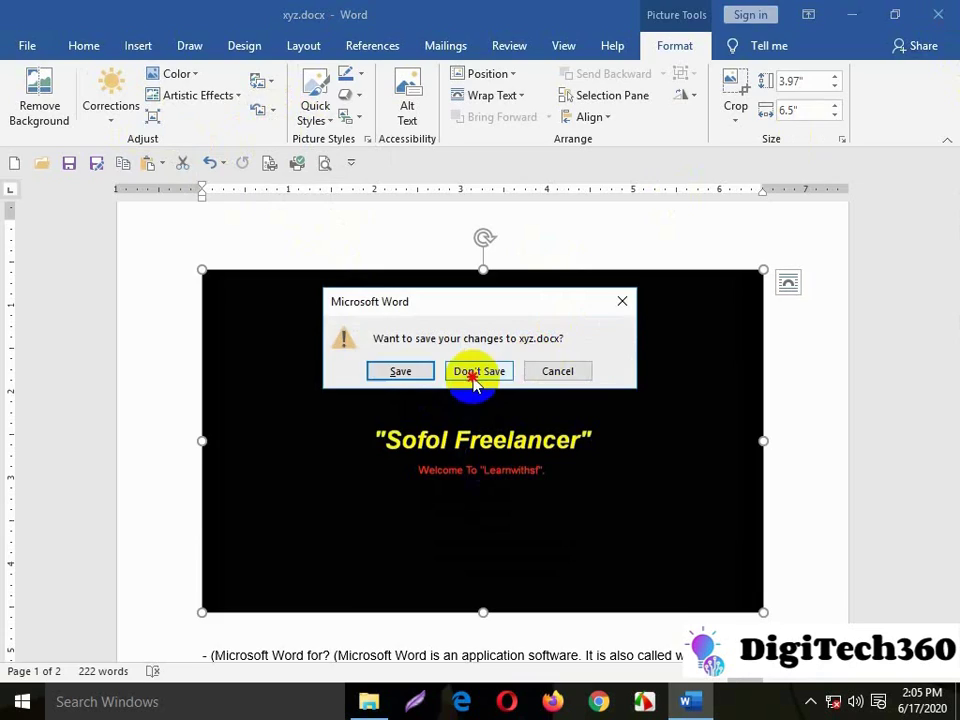
Step: Open xyz.docx in Word, browse the Insert Shapes gallery, then minimize Word to the desktop
{"action": "left_click", "coordinate": [476, 371]}
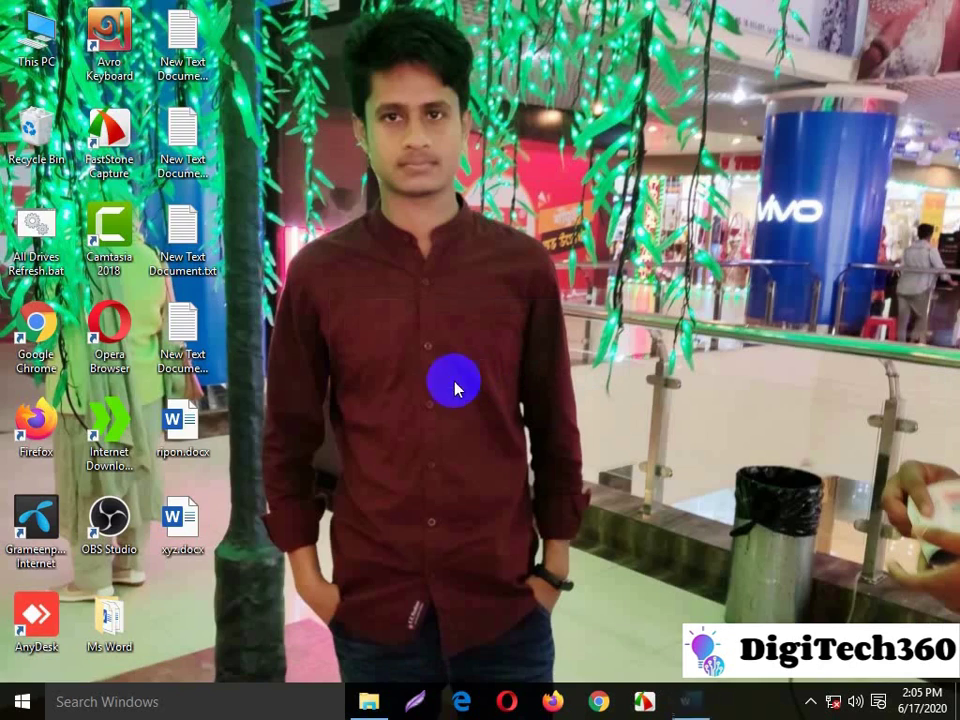
{"action": "double_click", "coordinate": [180, 518]}
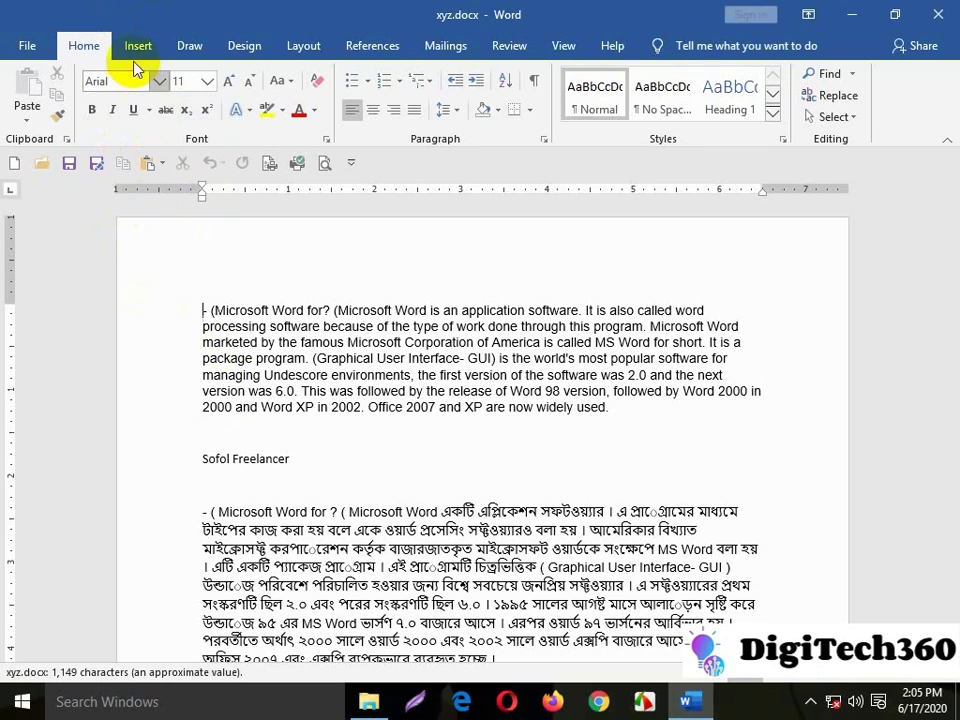
{"action": "left_click", "coordinate": [137, 45]}
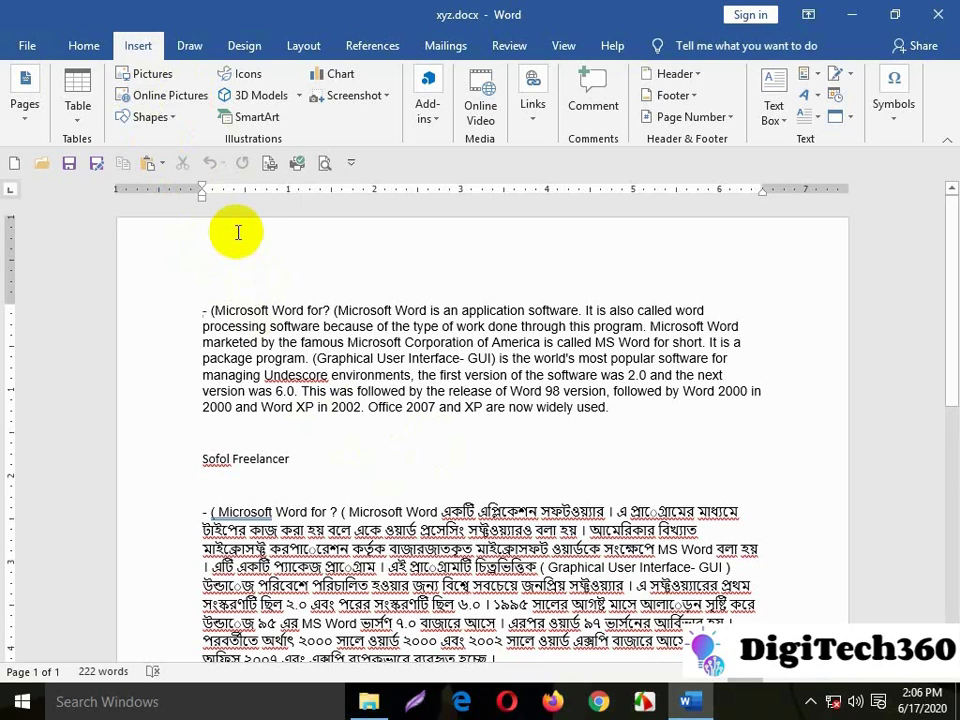
{"action": "left_click", "coordinate": [150, 117]}
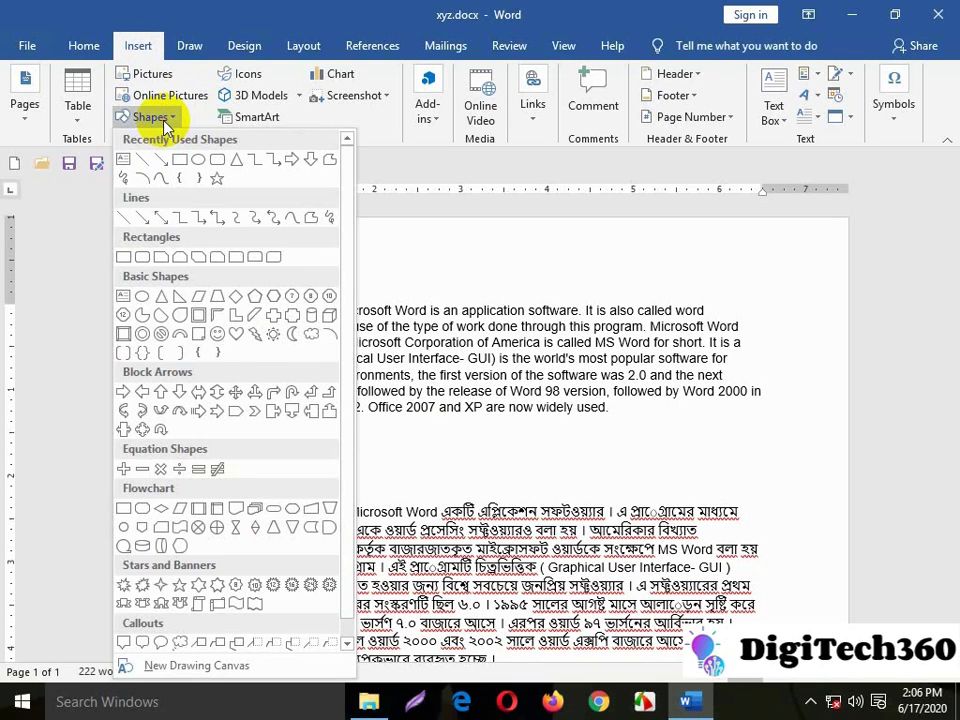
{"action": "left_click", "coordinate": [150, 117]}
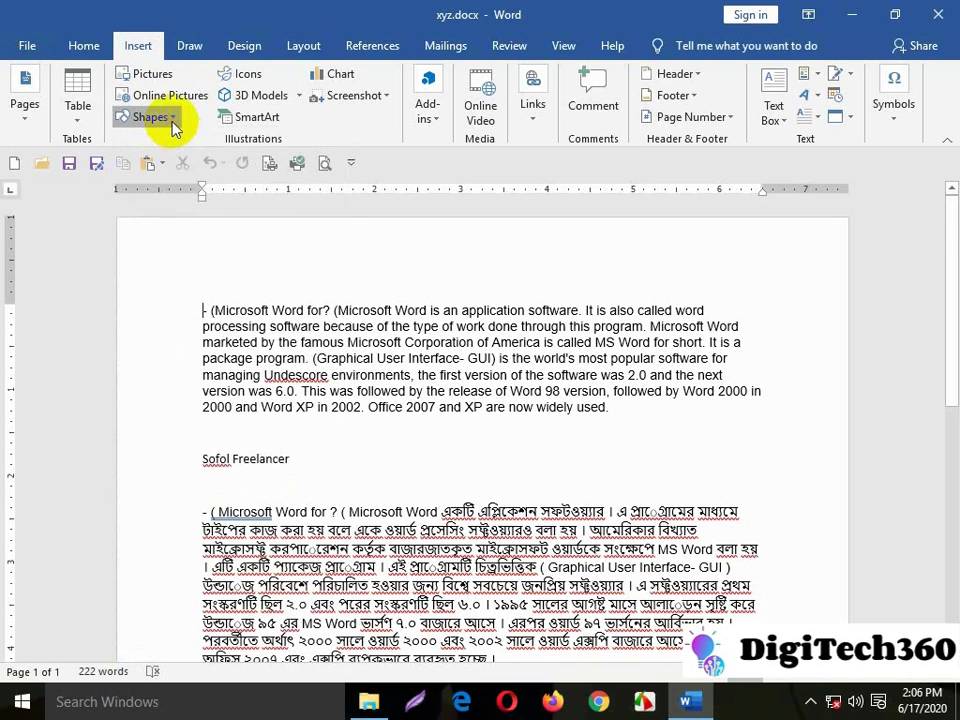
{"action": "left_click", "coordinate": [172, 120]}
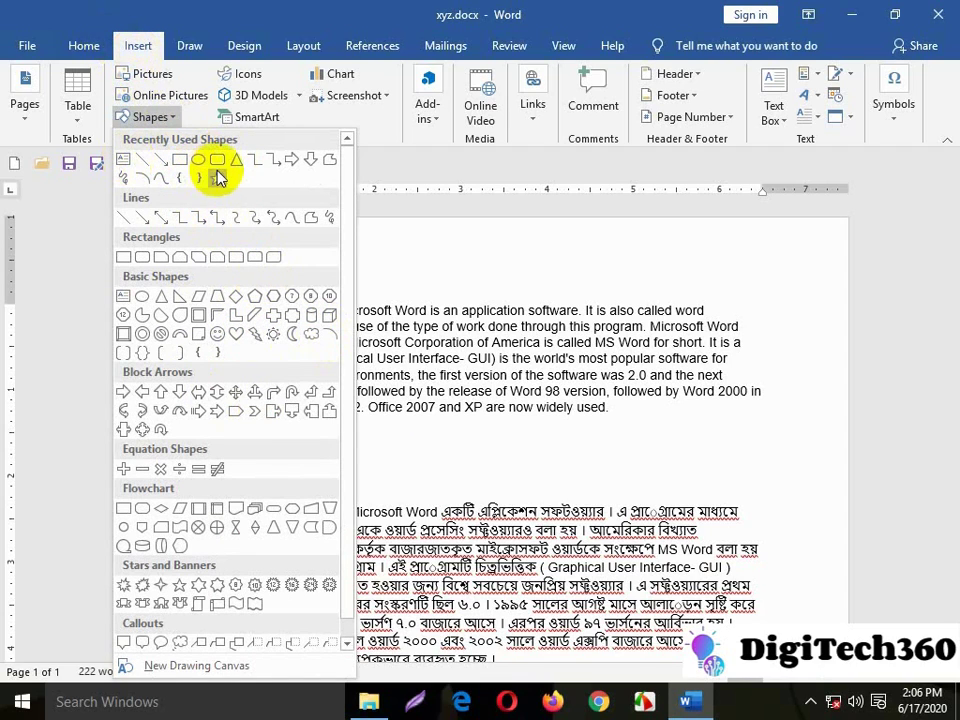
{"action": "left_click", "coordinate": [620, 275]}
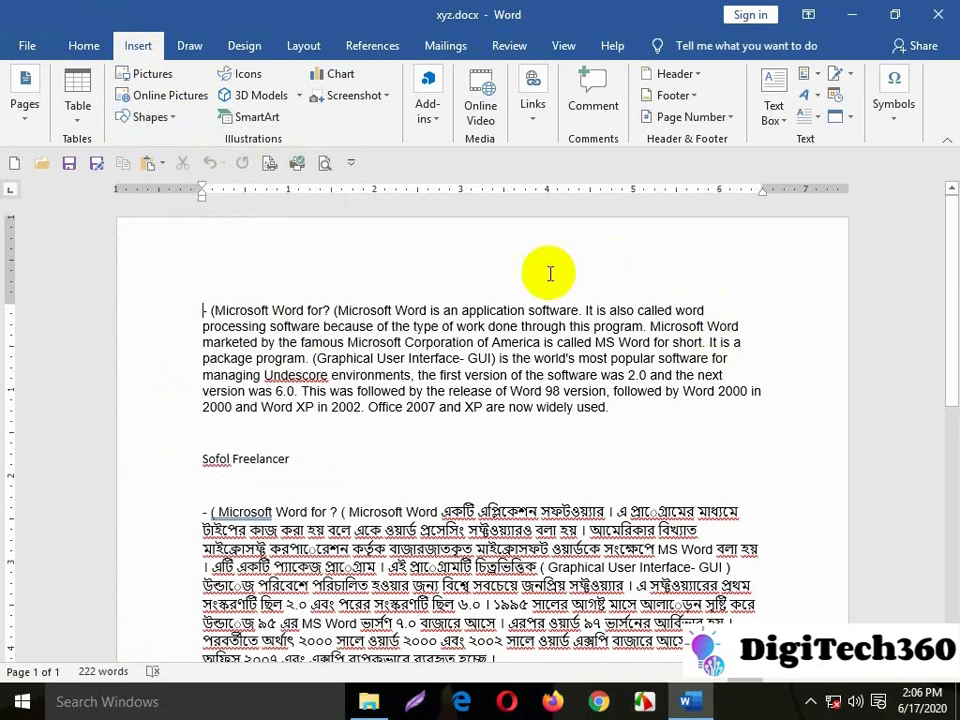
{"action": "left_click", "coordinate": [853, 15]}
Step: Create 'New Microsoft Word Document.docx' on the desktop and open it blank in Word
{"action": "right_click", "coordinate": [364, 211]}
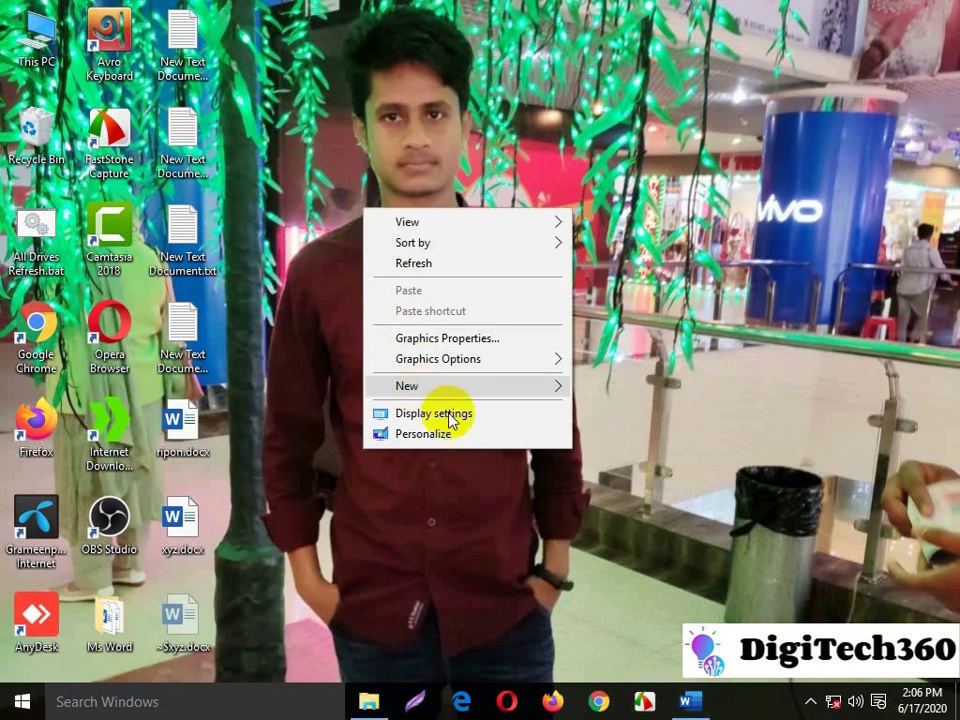
{"action": "mouse_move", "coordinate": [430, 386]}
{"action": "left_click", "coordinate": [622, 477]}
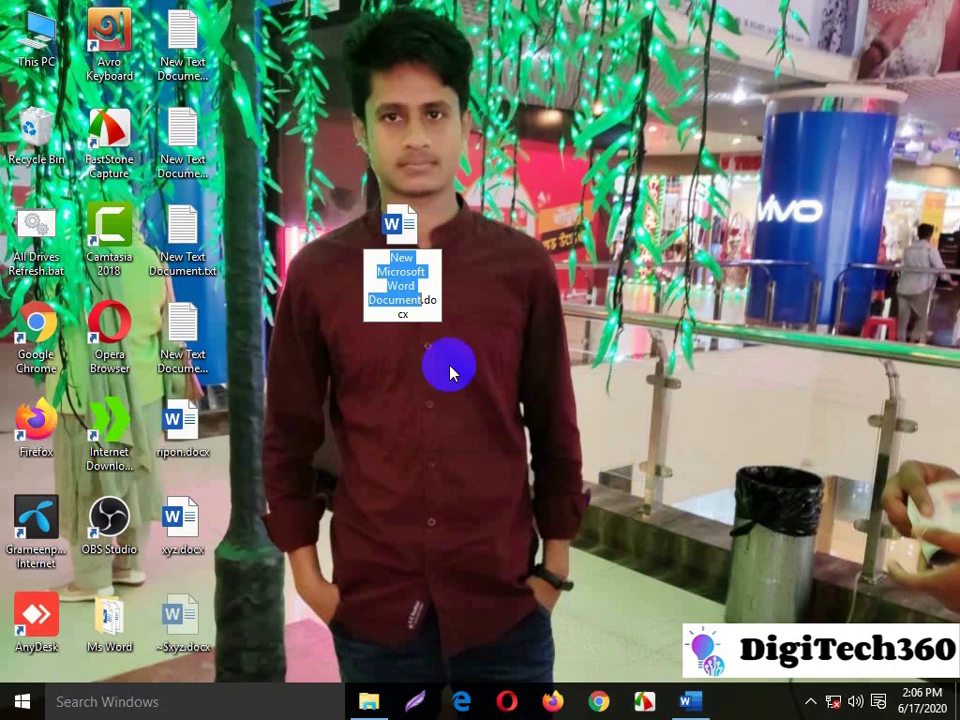
{"action": "mouse_move", "coordinate": [429, 225]}
{"action": "left_mouse_down"}
{"action": "mouse_move", "coordinate": [318, 352]}
{"action": "mouse_move", "coordinate": [237, 62]}
{"action": "left_mouse_up"}
{"action": "double_click", "coordinate": [240, 58]}
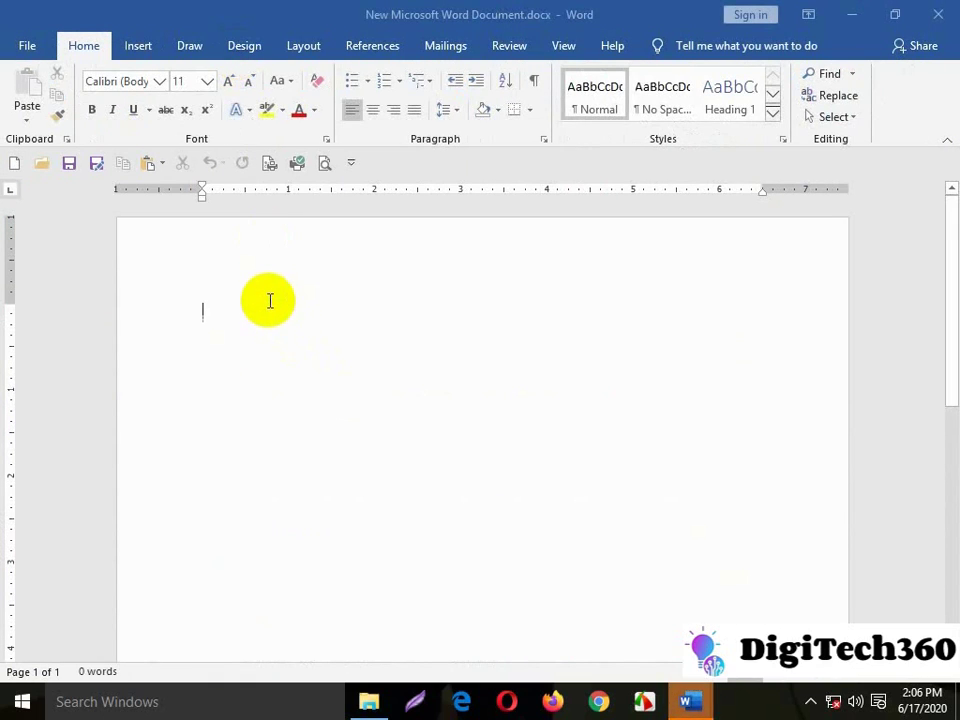
Step: Draw a rectangle near the top-left of the blank page and fill it green
{"action": "left_click", "coordinate": [137, 46]}
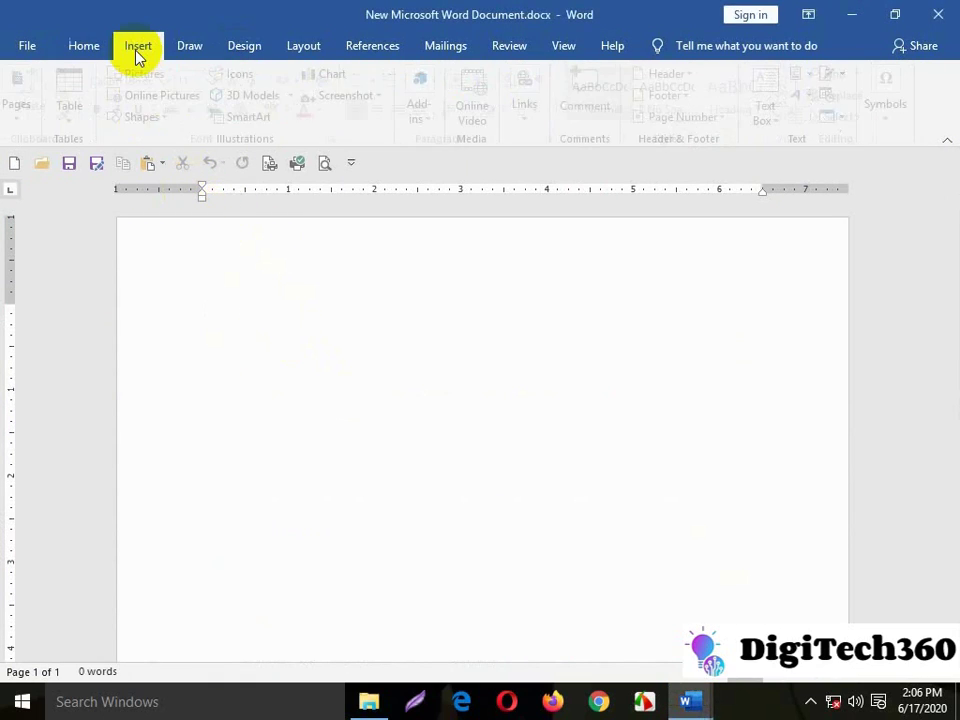
{"action": "left_click", "coordinate": [145, 117]}
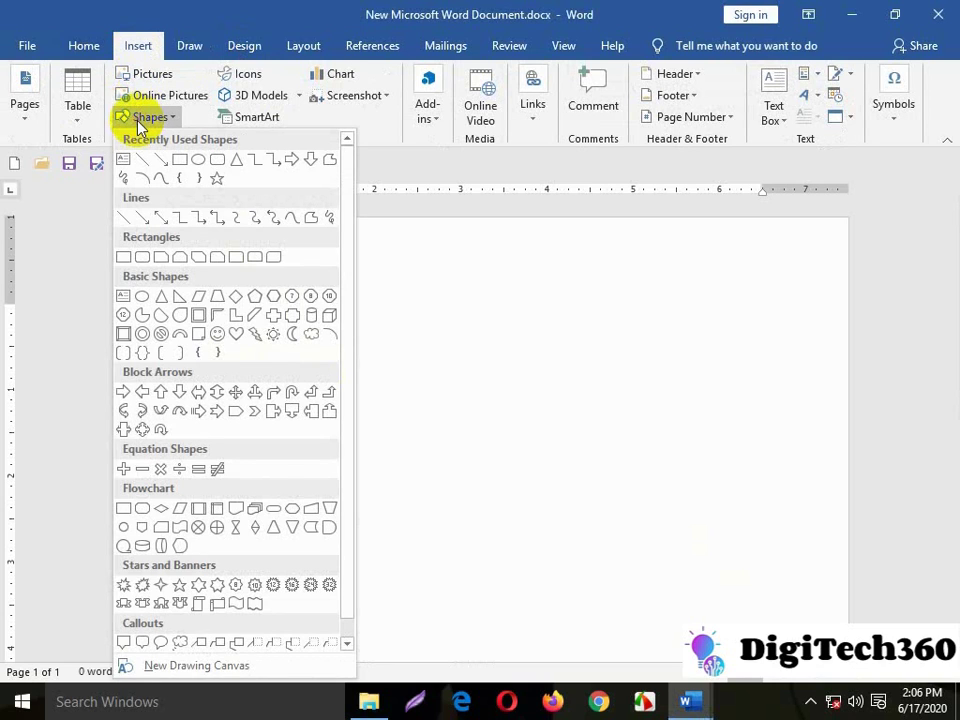
{"action": "left_click", "coordinate": [182, 160]}
{"action": "mouse_move", "coordinate": [224, 297]}
{"action": "left_mouse_down"}
{"action": "mouse_move", "coordinate": [415, 441]}
{"action": "mouse_move", "coordinate": [489, 450]}
{"action": "mouse_move", "coordinate": [482, 467]}
{"action": "mouse_move", "coordinate": [502, 471]}
{"action": "left_mouse_up"}
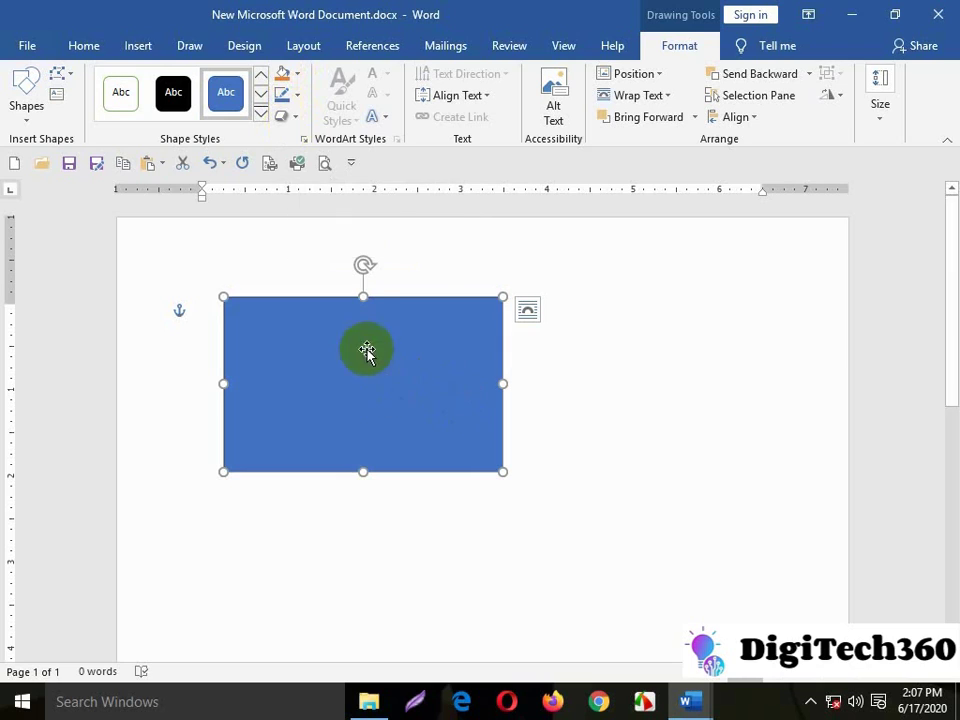
{"action": "left_click", "coordinate": [296, 77]}
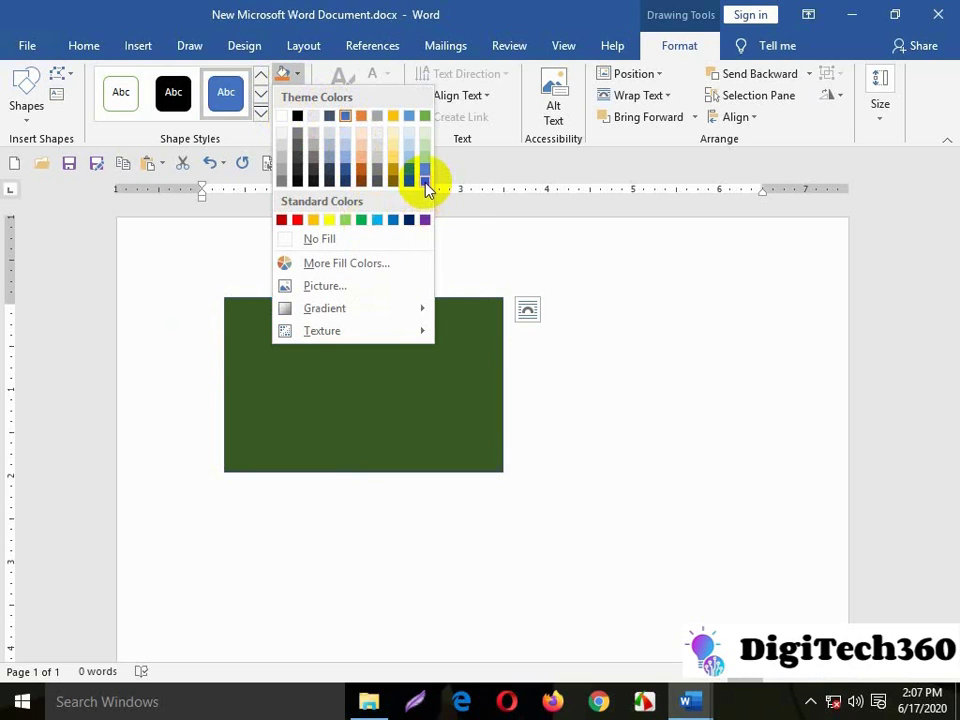
{"action": "left_click", "coordinate": [427, 178]}
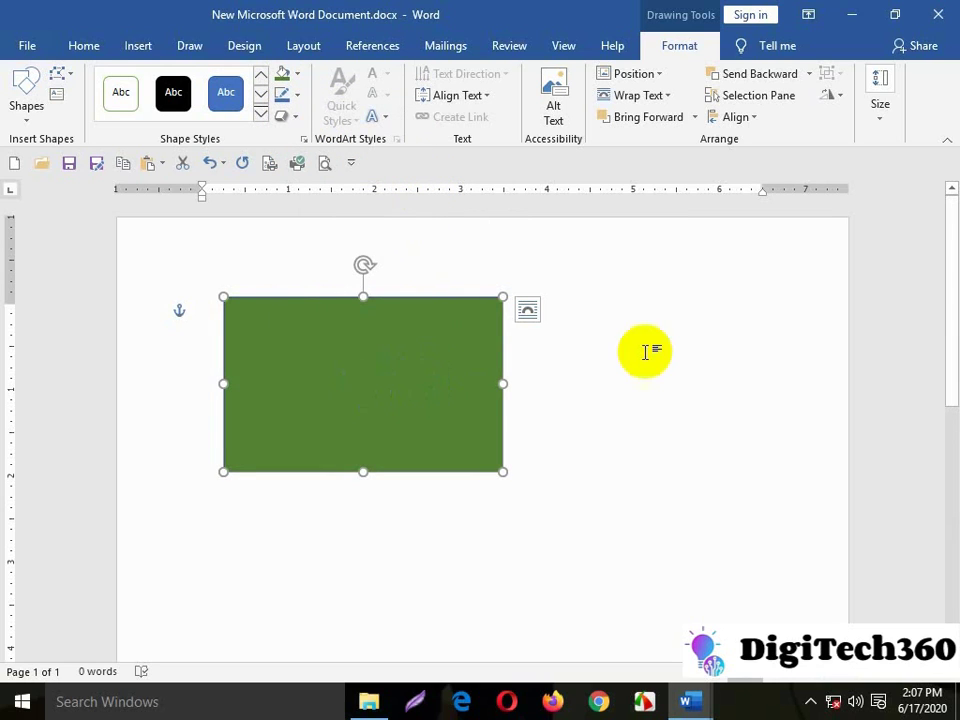
{"action": "left_click", "coordinate": [542, 332]}
Step: Draw an oval circle inside the green rectangle and move it toward the centre
{"action": "left_click", "coordinate": [140, 46]}
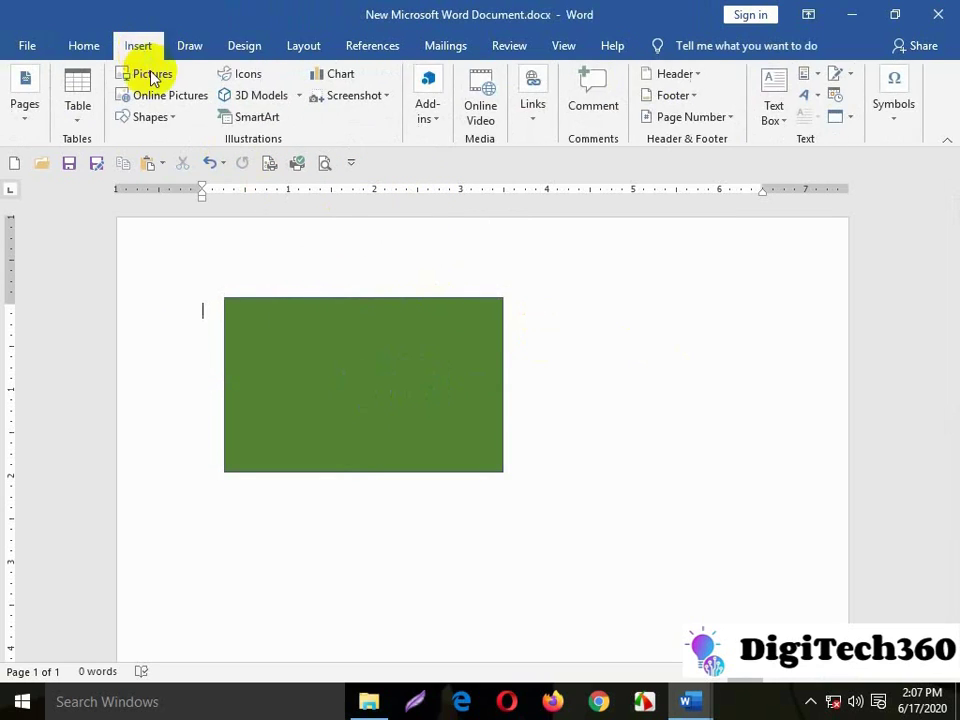
{"action": "left_click", "coordinate": [152, 118]}
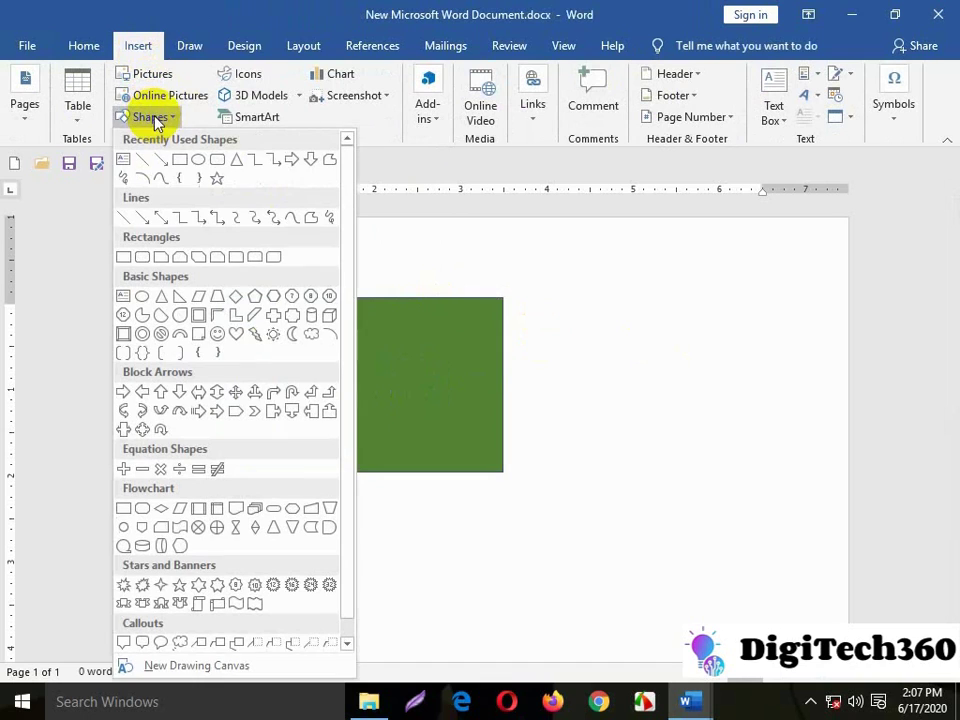
{"action": "left_click", "coordinate": [198, 162]}
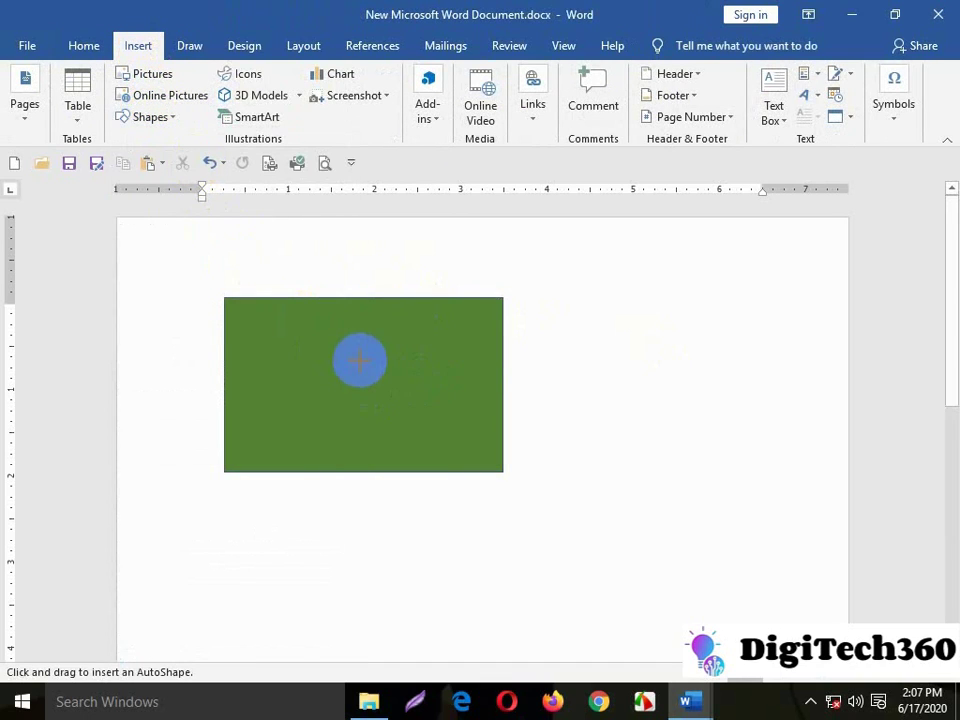
{"action": "left_click_drag", "start_coordinate": [329, 392], "coordinate": [433, 431]}
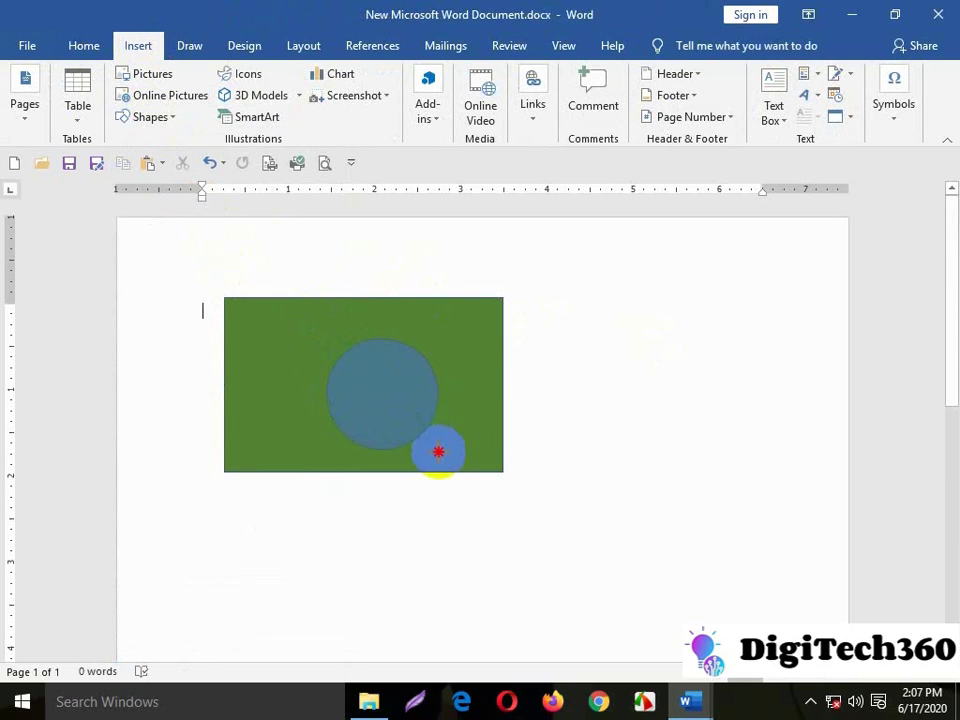
{"action": "left_click_drag", "start_coordinate": [438, 452], "coordinate": [437, 452]}
{"action": "left_click_drag", "start_coordinate": [389, 401], "coordinate": [362, 389]}
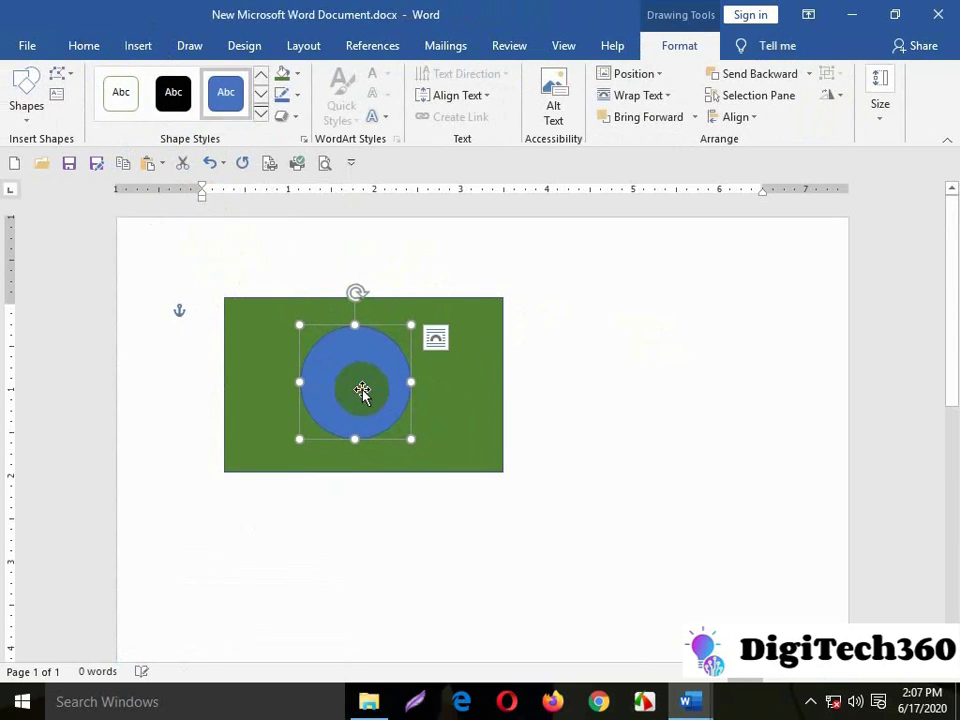
Step: Give the circle a red outline and red fill, then deselect it
{"action": "left_click", "coordinate": [296, 97]}
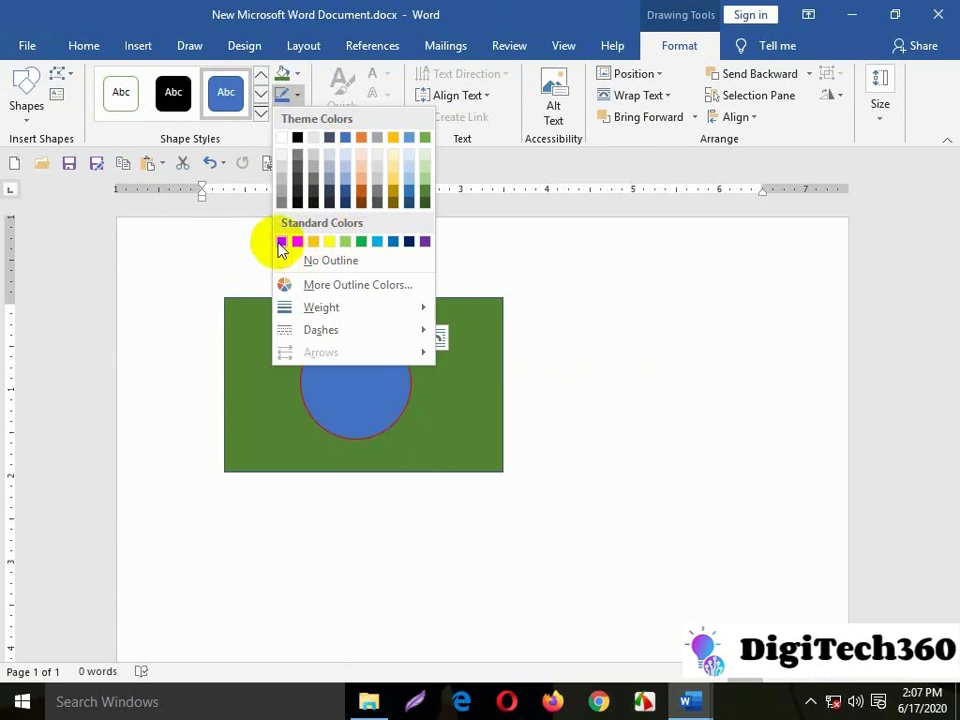
{"action": "left_click", "coordinate": [297, 242]}
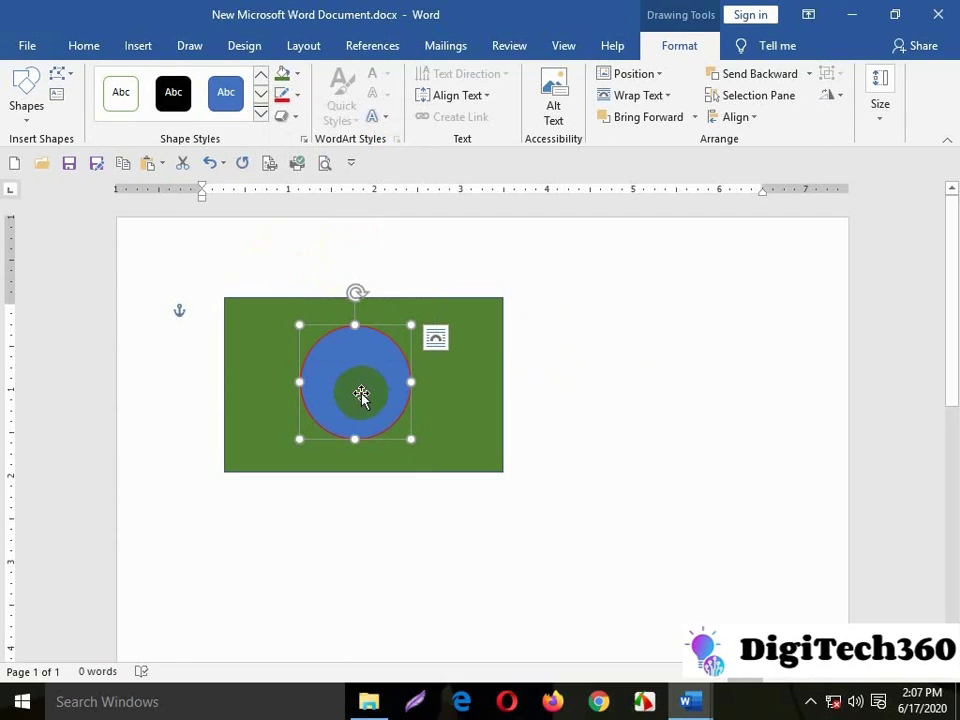
{"action": "left_click", "coordinate": [297, 74]}
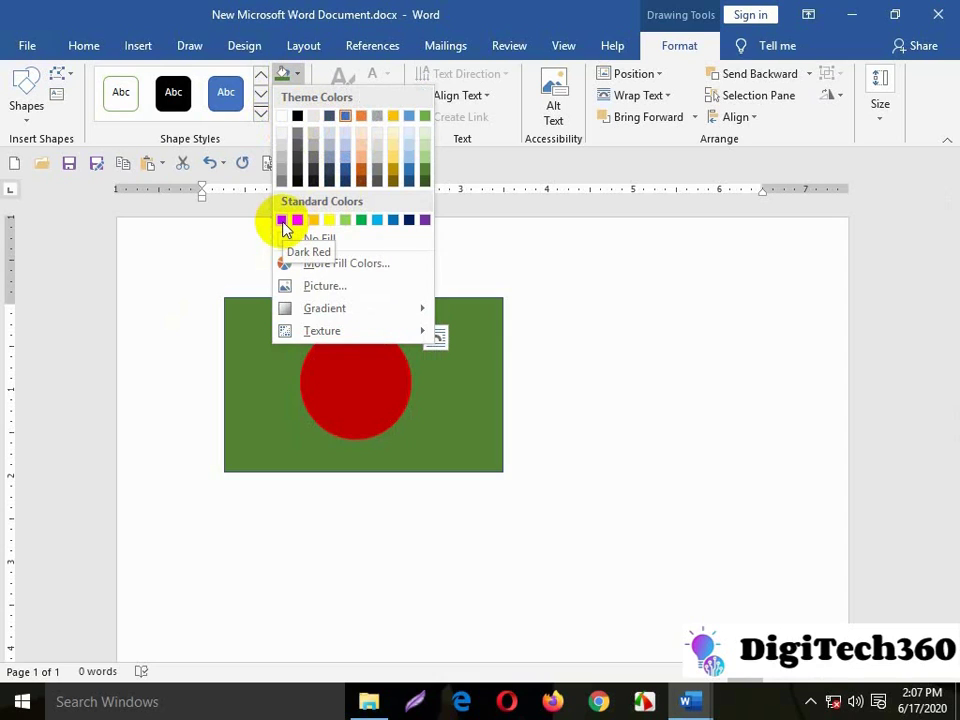
{"action": "left_click", "coordinate": [284, 228]}
{"action": "left_click", "coordinate": [414, 369]}
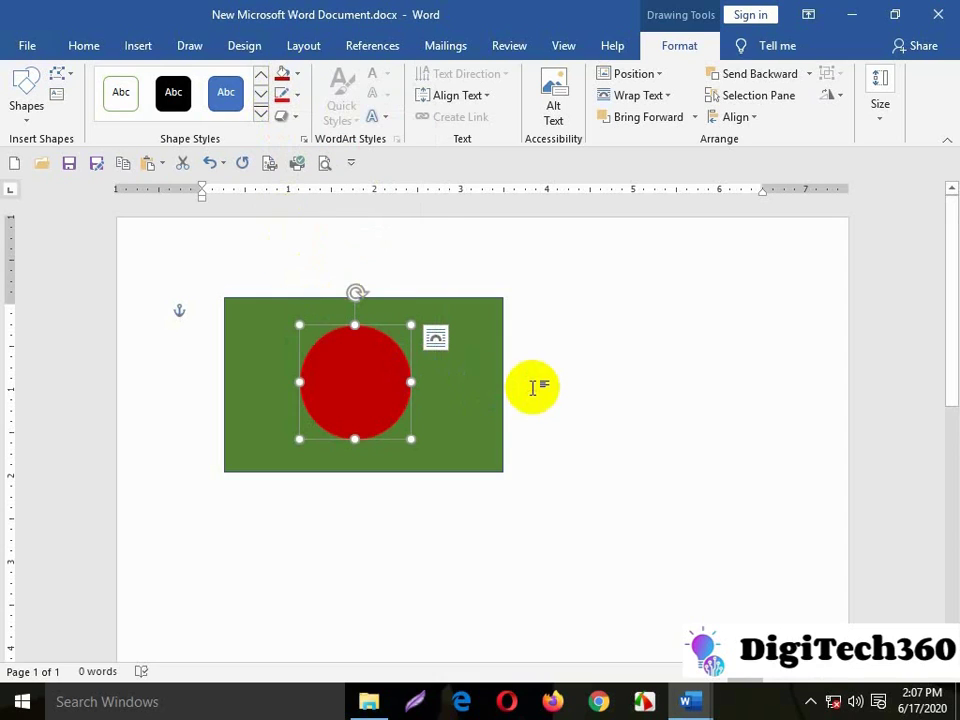
{"action": "left_click", "coordinate": [490, 350]}
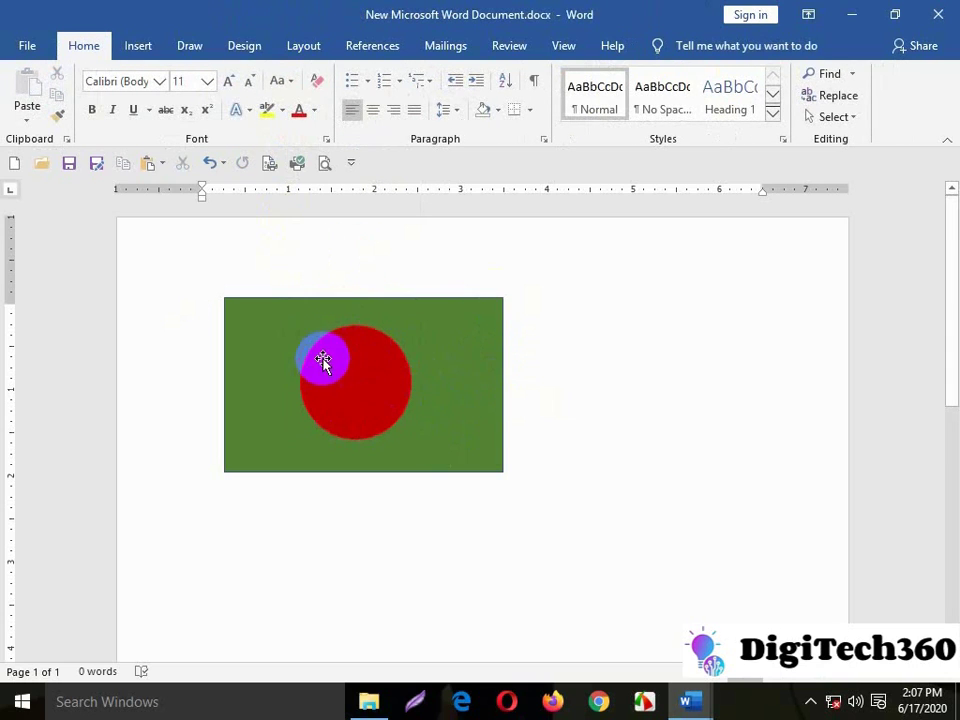
Step: Draw a tall thin rectangle pole down from the flag's right edge
{"action": "left_click", "coordinate": [136, 50]}
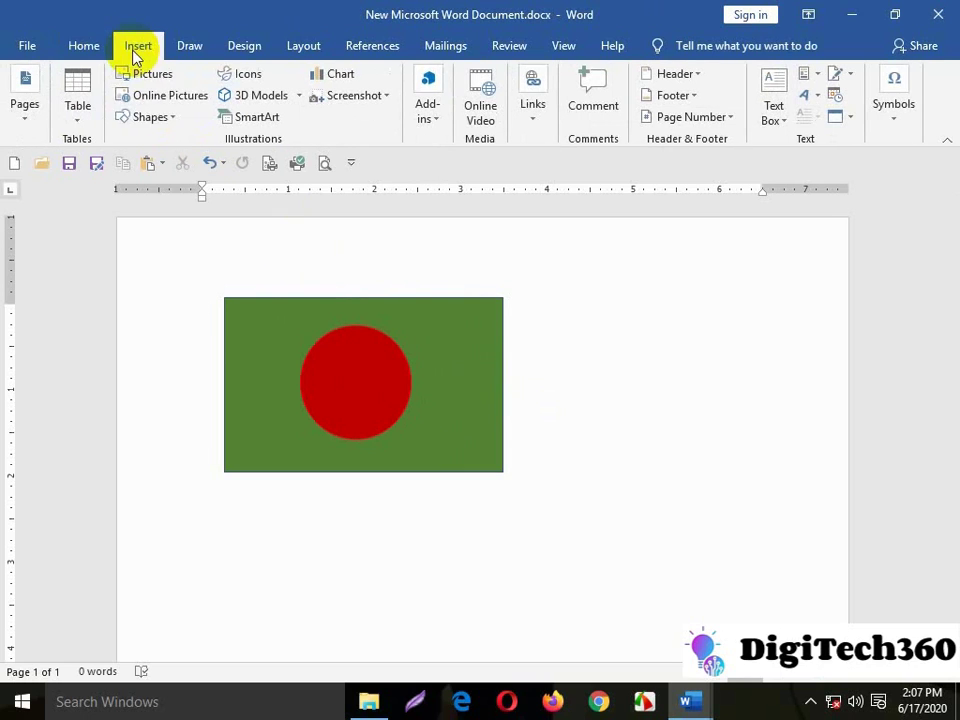
{"action": "left_click", "coordinate": [152, 117]}
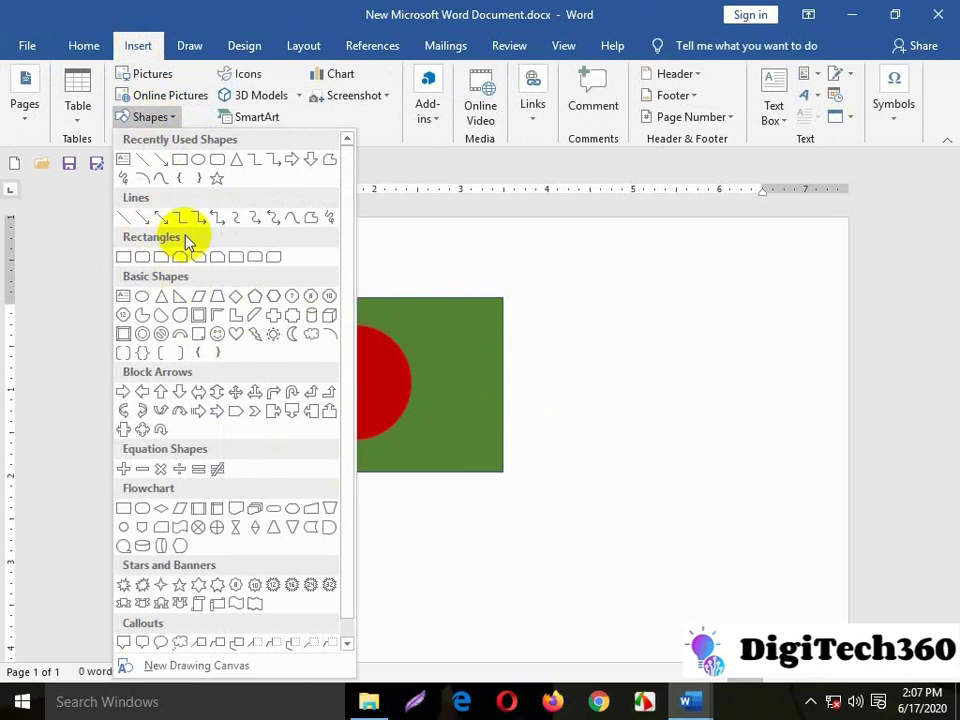
{"action": "left_click", "coordinate": [179, 159]}
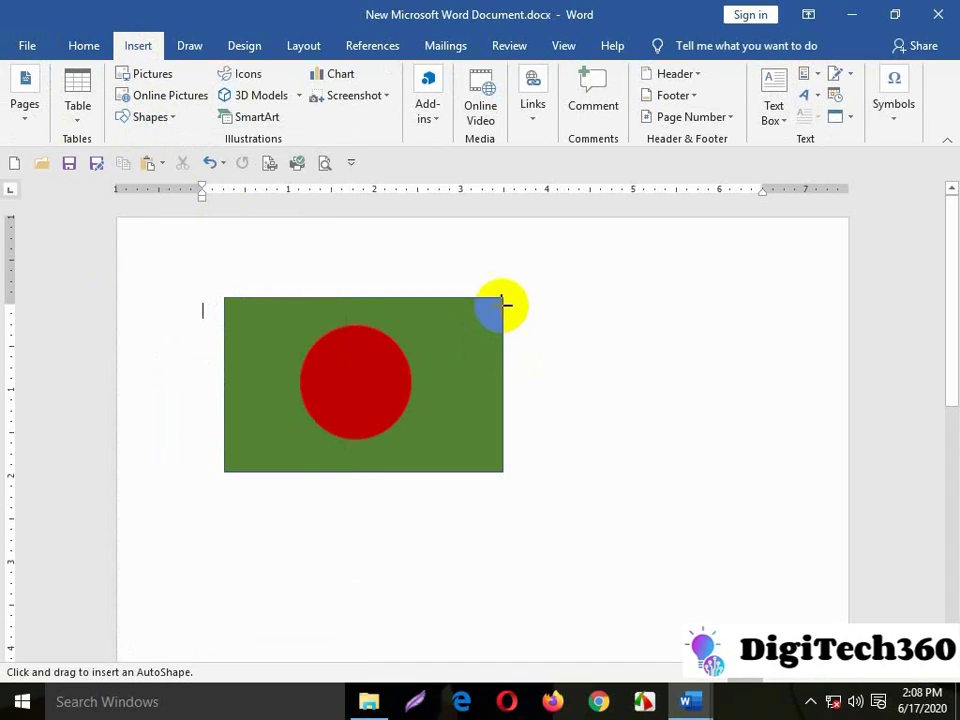
{"action": "left_click_drag", "start_coordinate": [502, 283], "coordinate": [514, 668]}
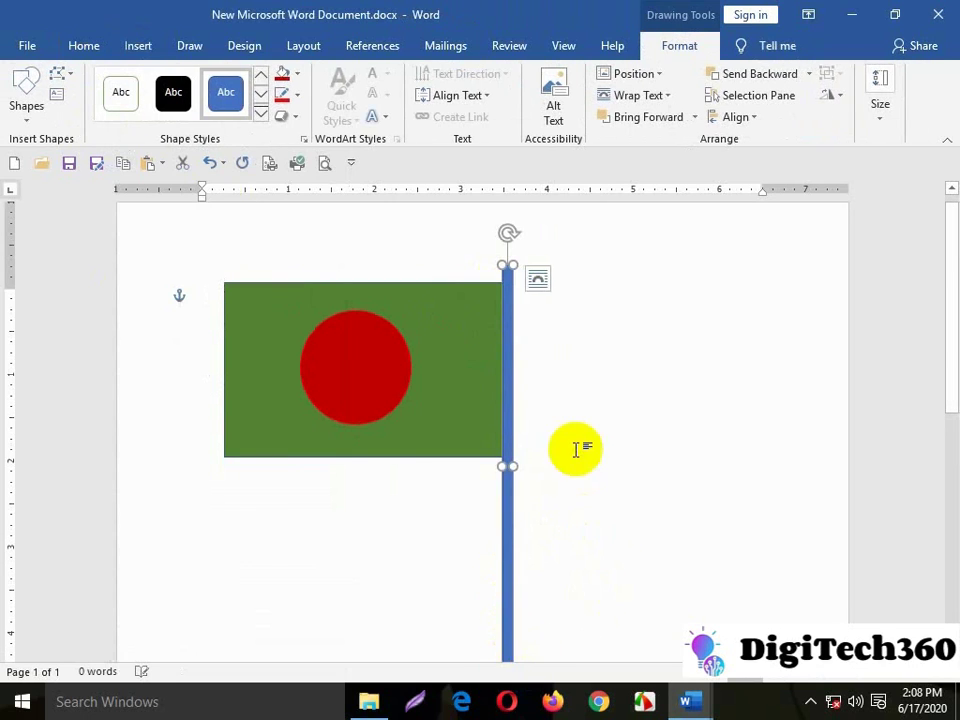
{"action": "scroll", "coordinate": [574, 420], "scroll_direction": "down", "scroll_amount": 1}
{"action": "scroll", "coordinate": [540, 350], "scroll_direction": "down", "scroll_amount": 2}
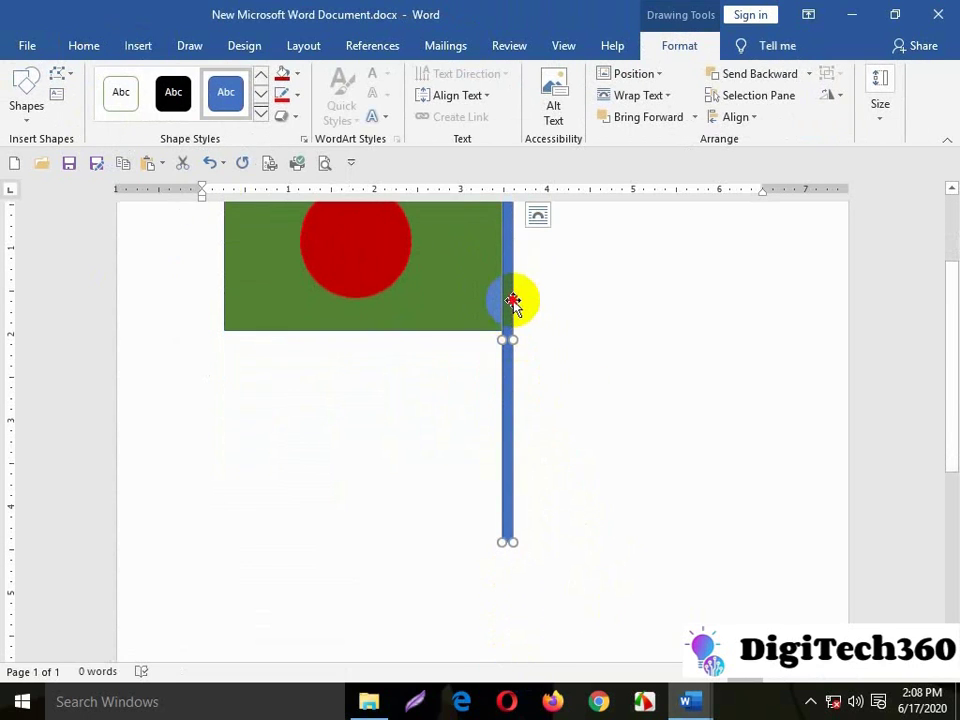
Step: Keep the pole's plain grey fill and deselect it
{"action": "left_click", "coordinate": [288, 75]}
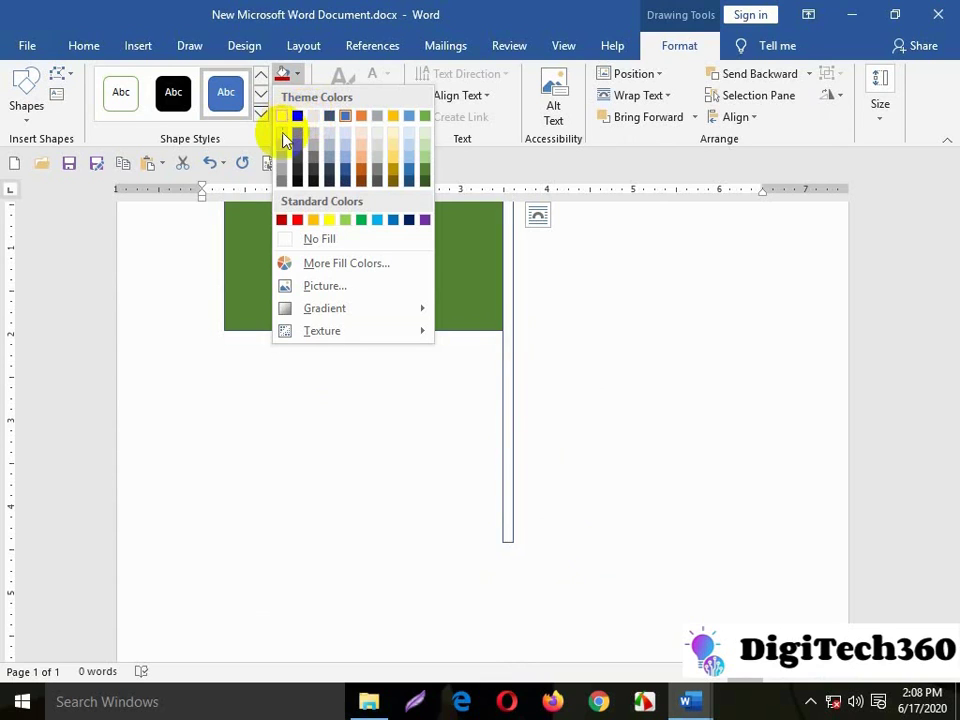
{"action": "left_click", "coordinate": [281, 168]}
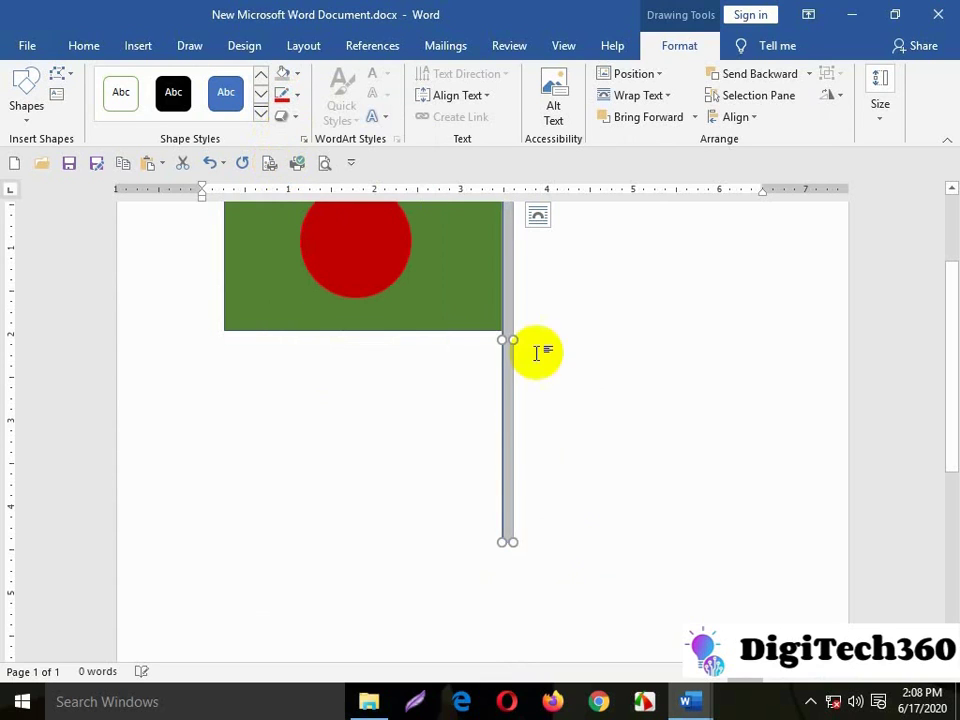
{"action": "scroll", "coordinate": [600, 400], "scroll_direction": "up", "scroll_amount": 2}
{"action": "left_click", "coordinate": [590, 385]}
{"action": "scroll", "coordinate": [626, 364], "scroll_direction": "down", "scroll_amount": 2}
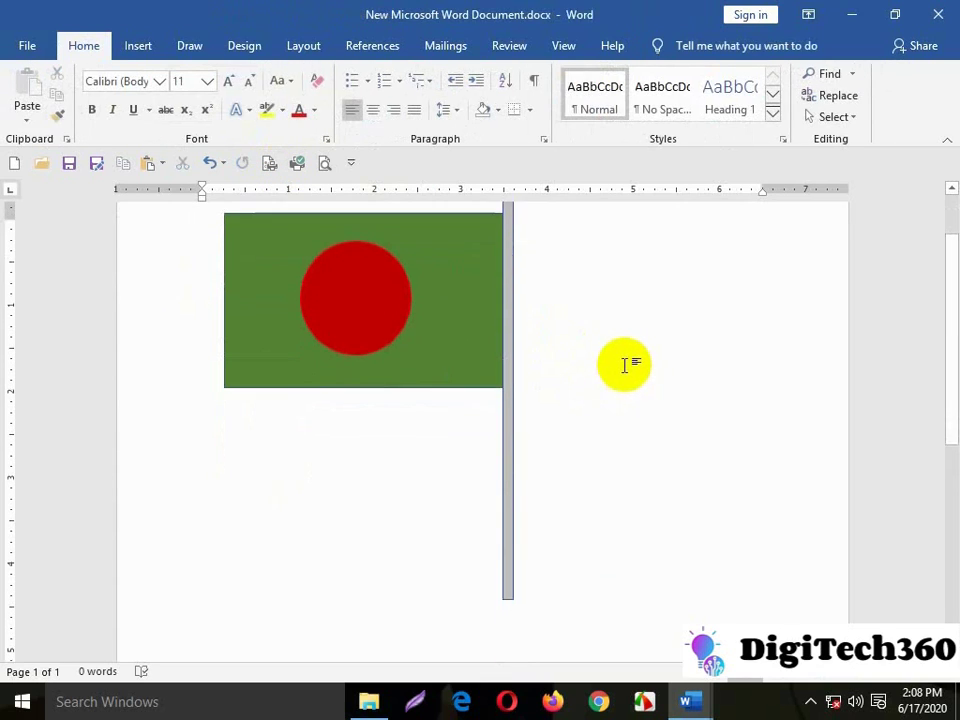
{"action": "scroll", "coordinate": [609, 358], "scroll_direction": "up", "scroll_amount": 2}
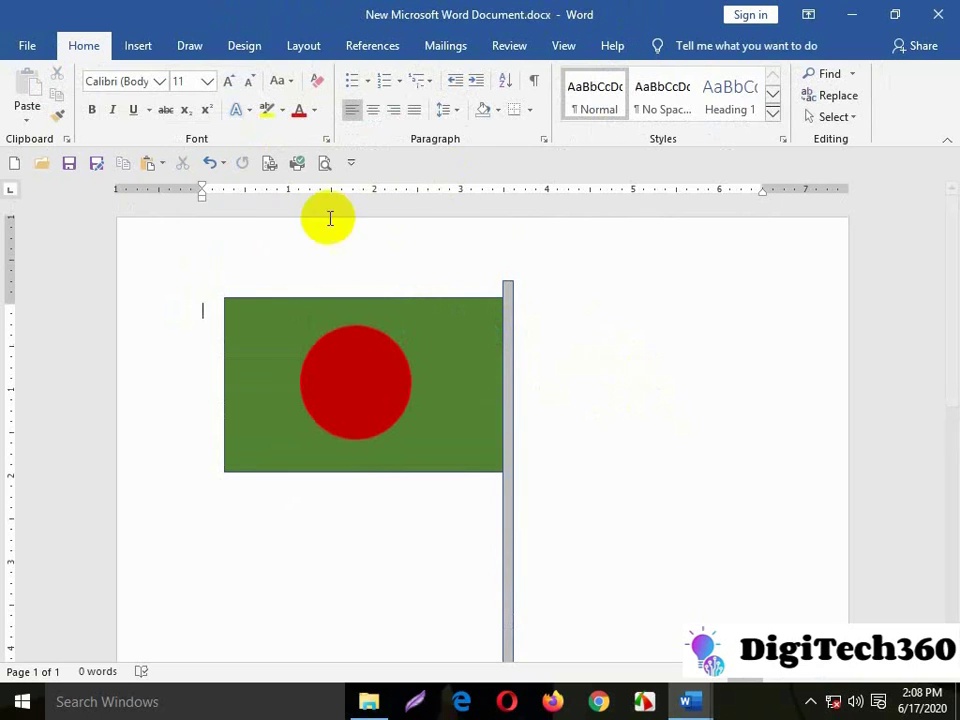
Step: Draw a Down Arrow shape to the right of the flag
{"action": "left_click", "coordinate": [137, 45]}
{"action": "left_click", "coordinate": [152, 117]}
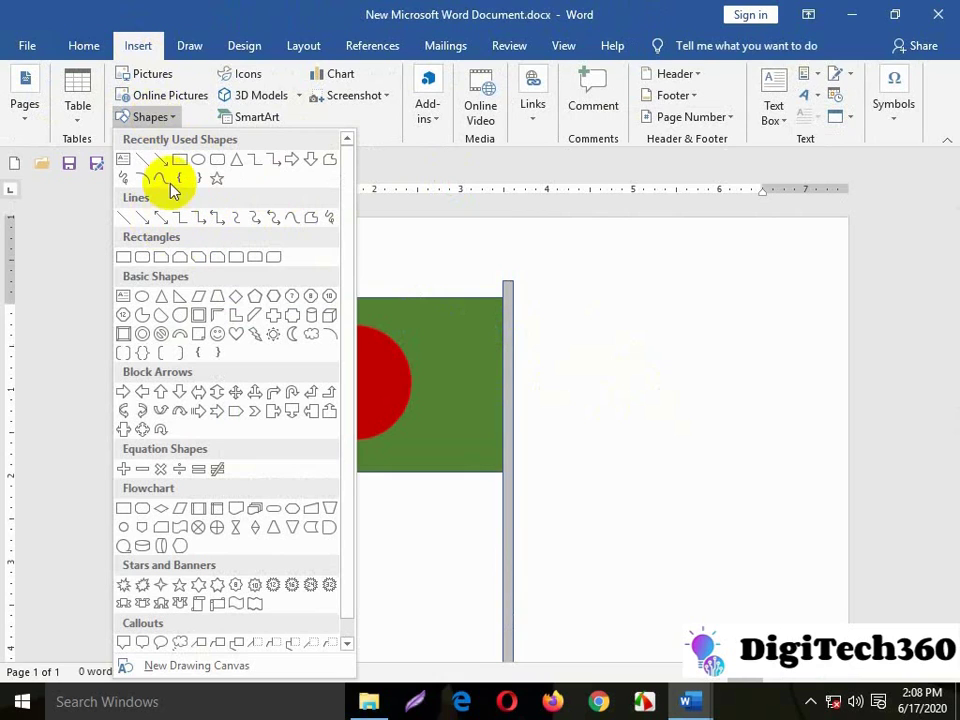
{"action": "left_click", "coordinate": [311, 168]}
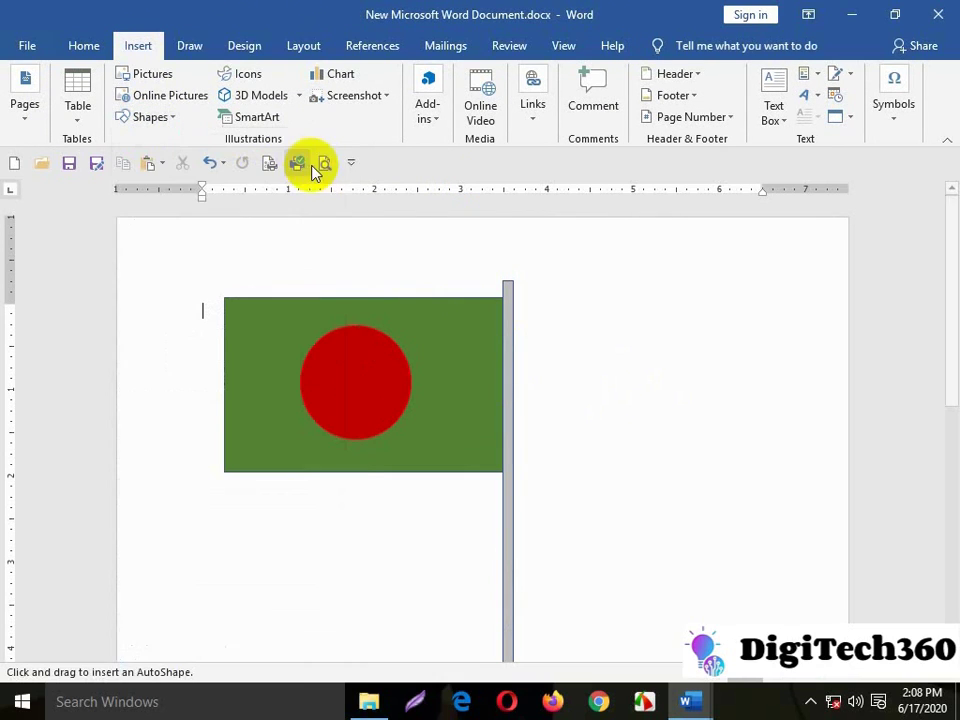
{"action": "mouse_move", "coordinate": [604, 306]}
{"action": "left_mouse_down"}
{"action": "mouse_move", "coordinate": [624, 392]}
{"action": "mouse_move", "coordinate": [718, 444]}
{"action": "left_mouse_up"}
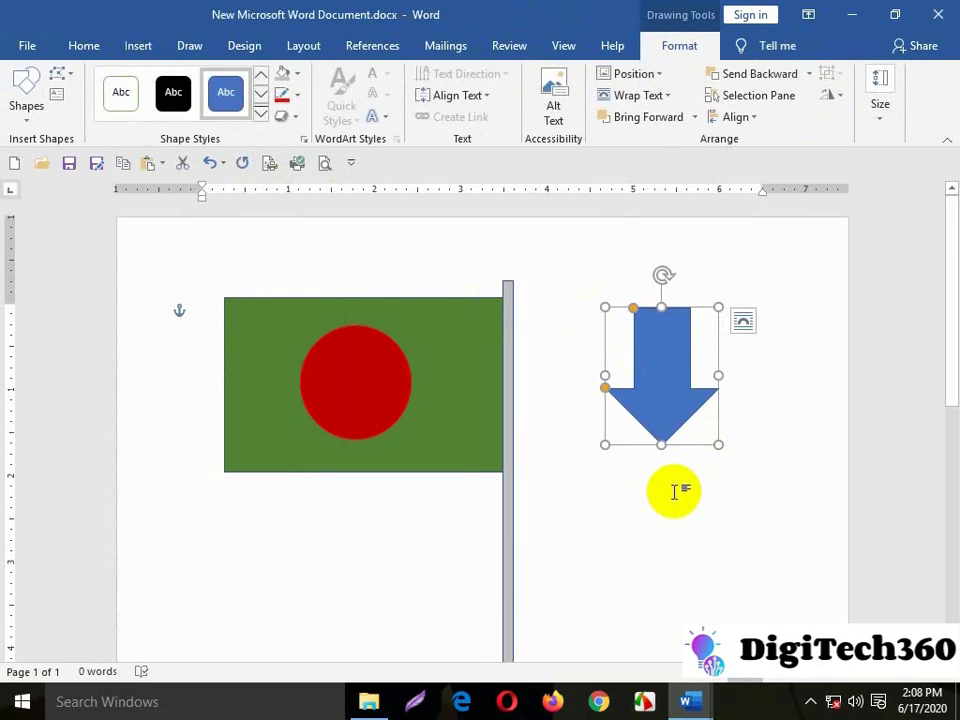
{"action": "left_click", "coordinate": [674, 491]}
Step: Nudge the arrow up, make it shorter and narrower, and reshape its head
{"action": "left_click", "coordinate": [663, 420]}
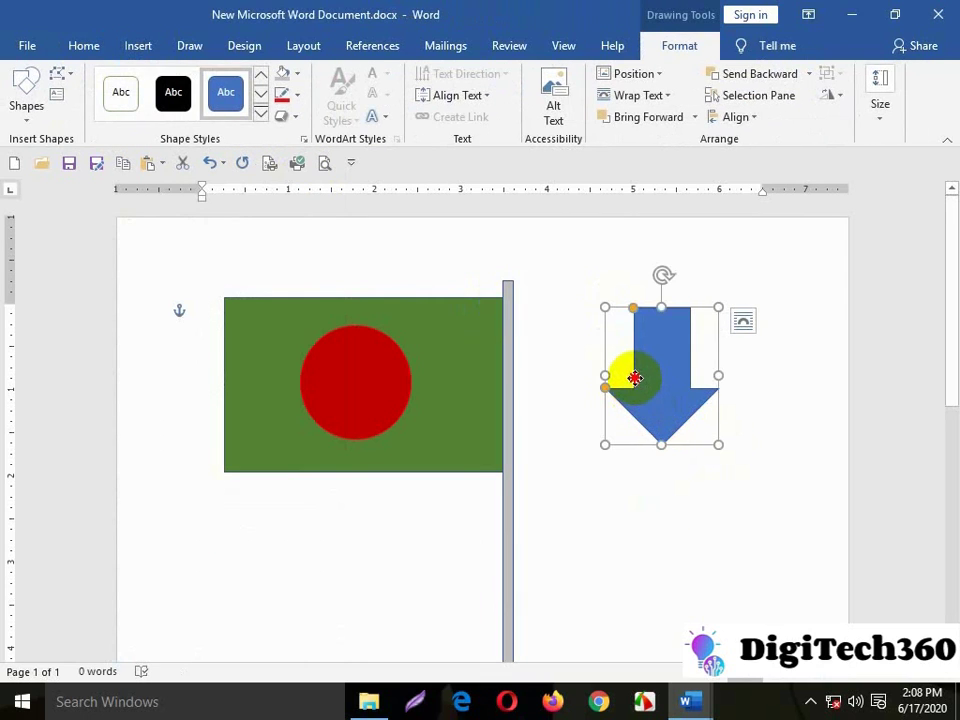
{"action": "left_click_drag", "start_coordinate": [634, 377], "coordinate": [635, 367]}
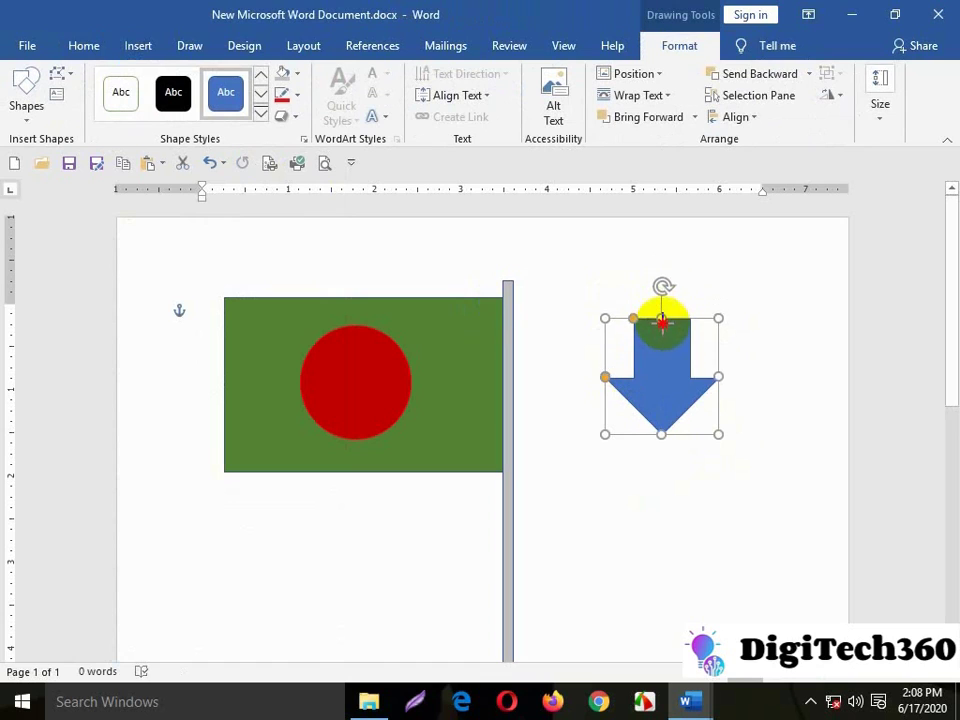
{"action": "left_click_drag", "start_coordinate": [658, 292], "coordinate": [660, 297]}
{"action": "left_click_drag", "start_coordinate": [718, 363], "coordinate": [693, 363]}
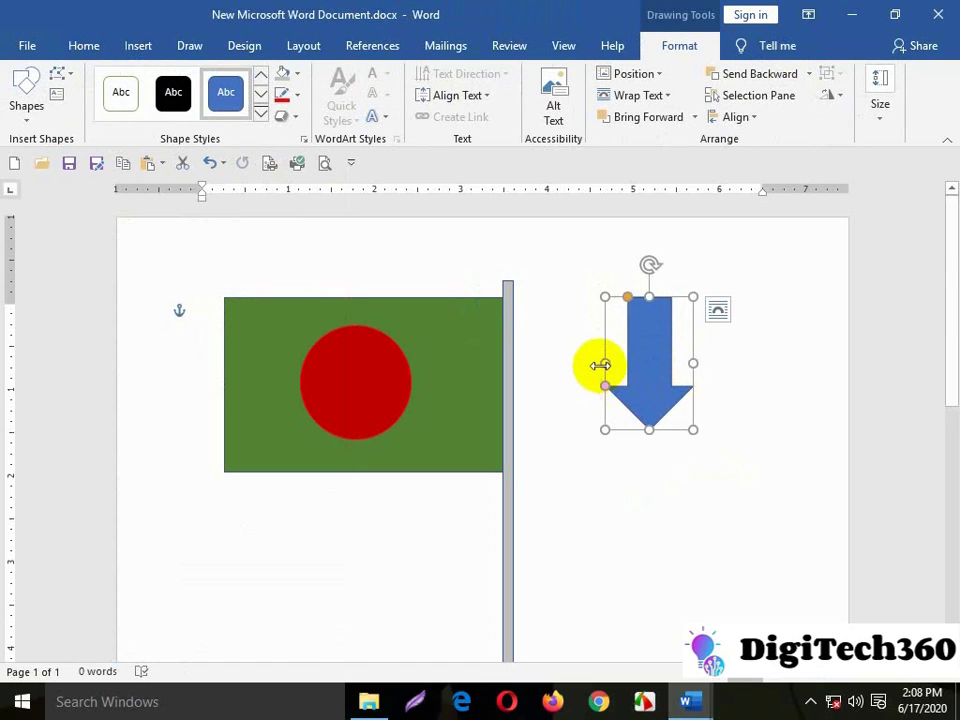
{"action": "left_click_drag", "start_coordinate": [606, 386], "coordinate": [681, 368]}
{"action": "left_click", "coordinate": [736, 364]}
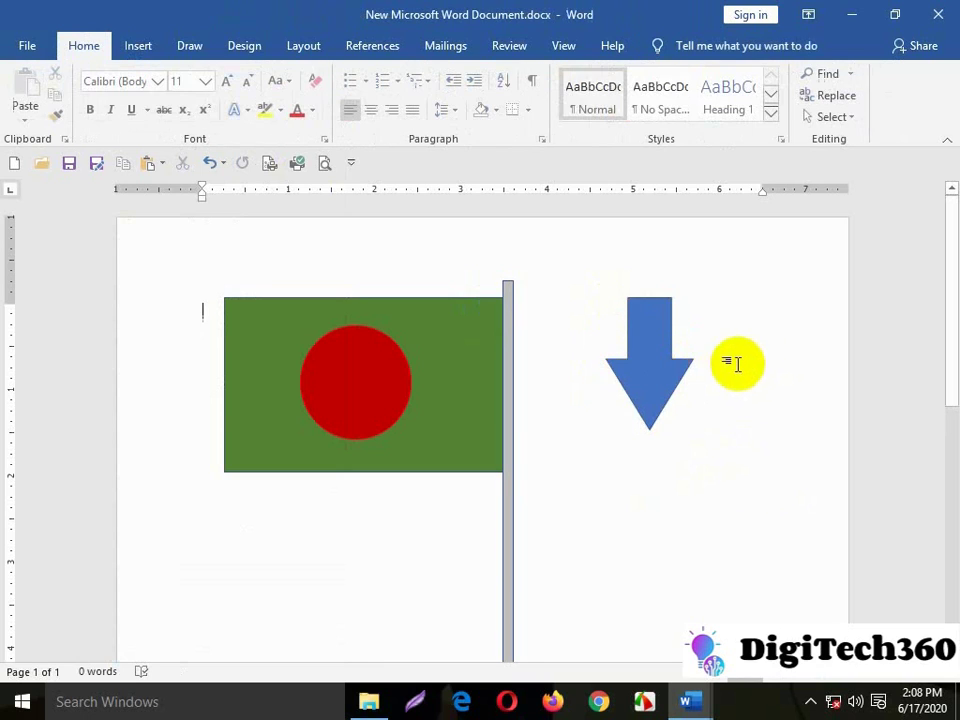
Step: Draw a cube shape on the blank area lower on the page
{"action": "scroll", "coordinate": [214, 298], "scroll_direction": "down", "scroll_amount": 5}
{"action": "scroll", "coordinate": [214, 298], "scroll_direction": "down", "scroll_amount": 3}
{"action": "left_click", "coordinate": [145, 52]}
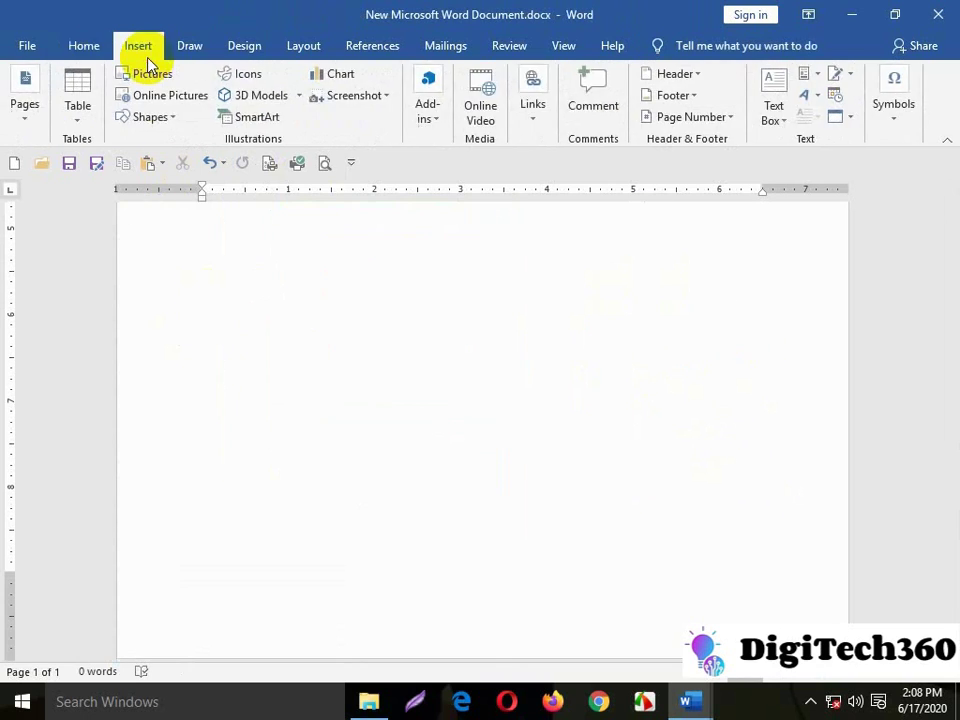
{"action": "left_click", "coordinate": [152, 117]}
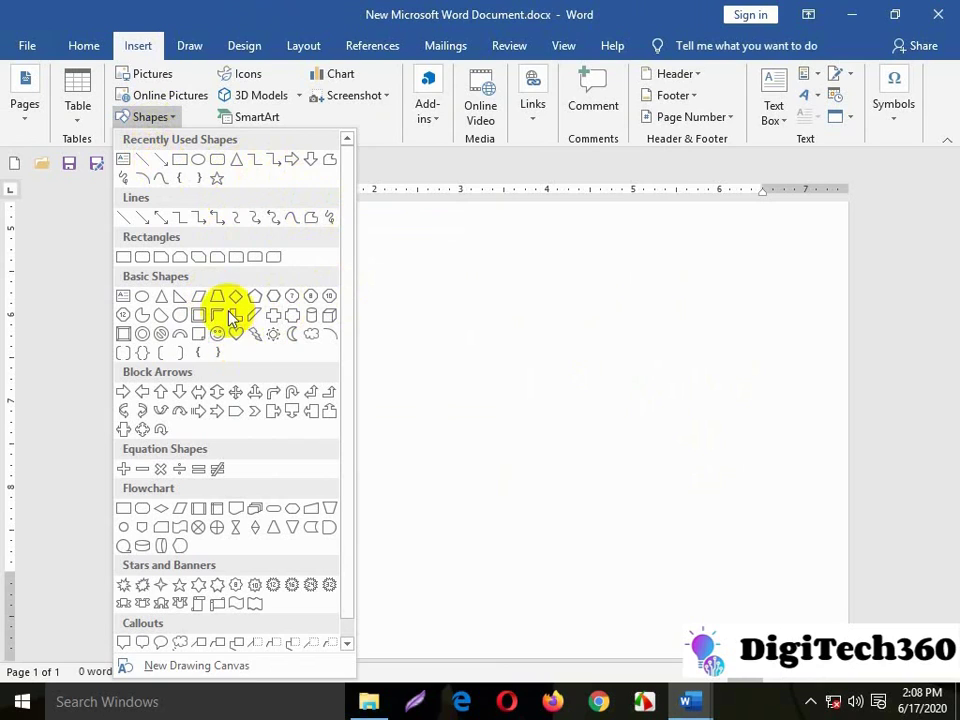
{"action": "scroll", "coordinate": [210, 305], "scroll_direction": "down", "scroll_amount": 1}
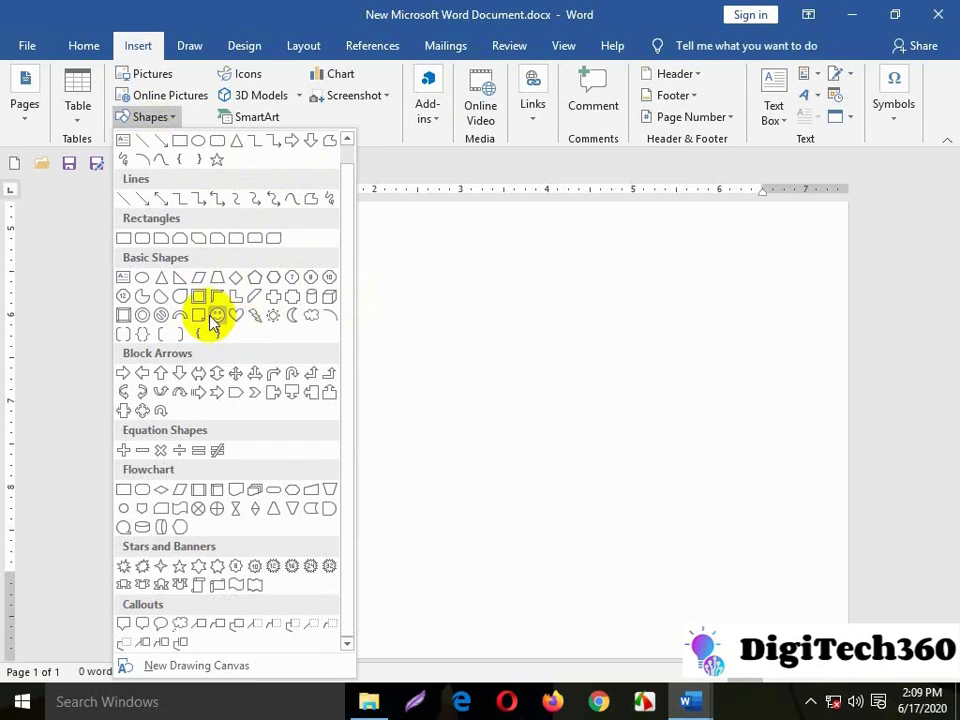
{"action": "left_click", "coordinate": [316, 307]}
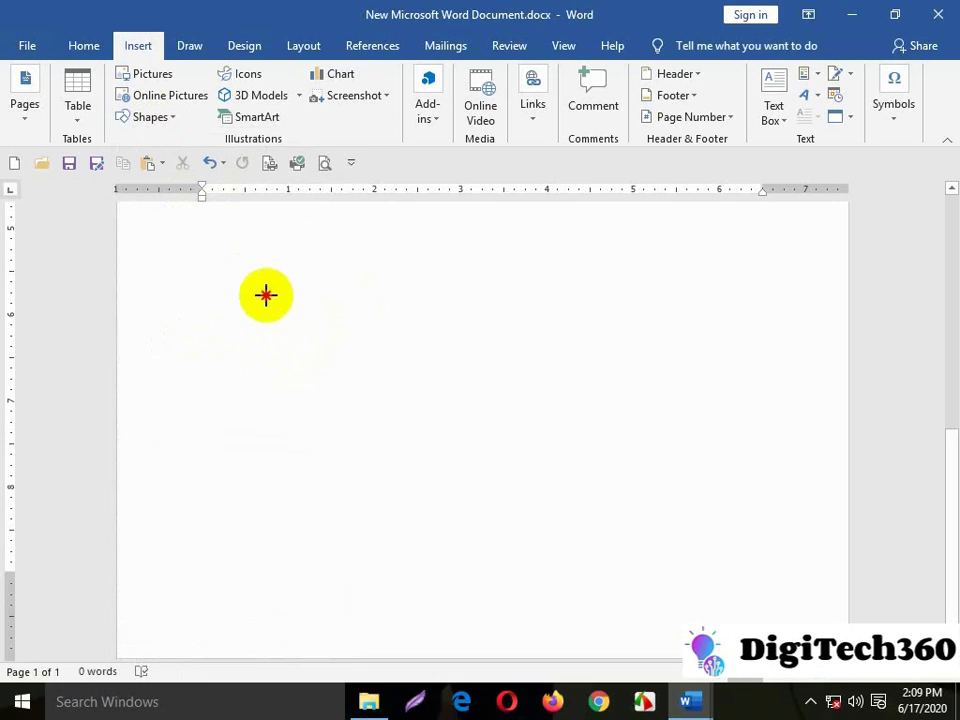
{"action": "left_click_drag", "start_coordinate": [256, 272], "coordinate": [411, 473]}
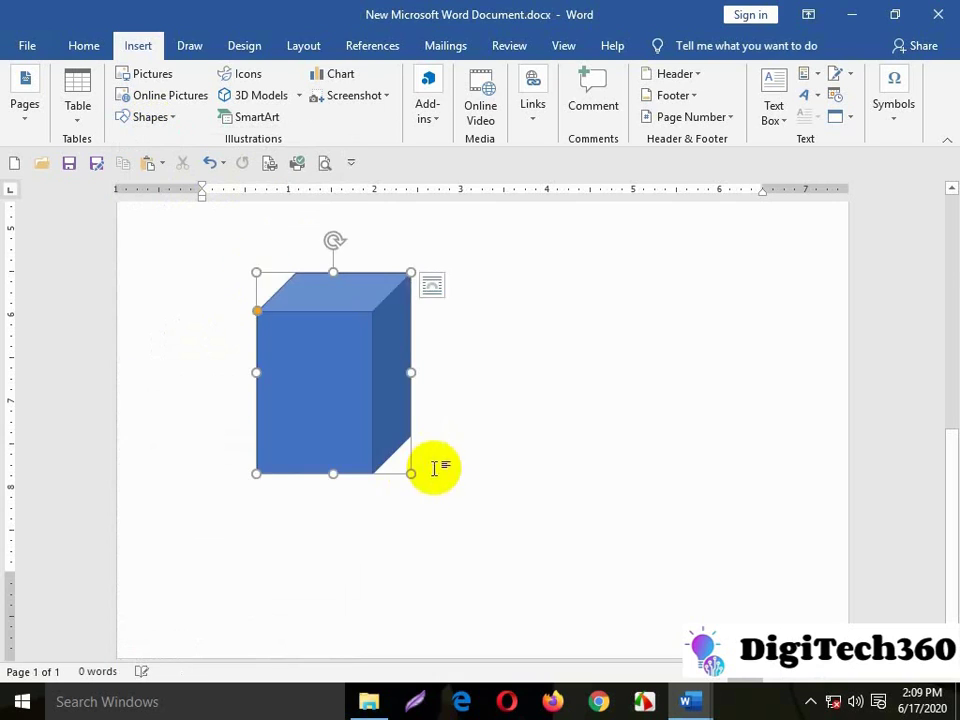
{"action": "left_click", "coordinate": [346, 357]}
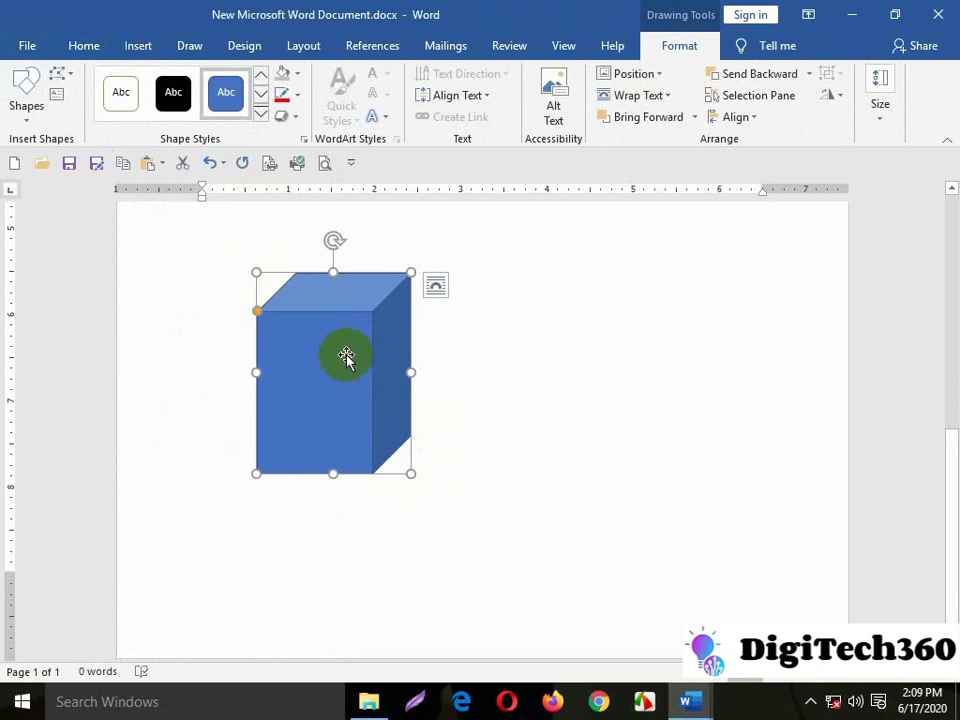
Step: Fill the cube dark orange and set its outline to Gold, Accent 4
{"action": "left_click", "coordinate": [298, 76]}
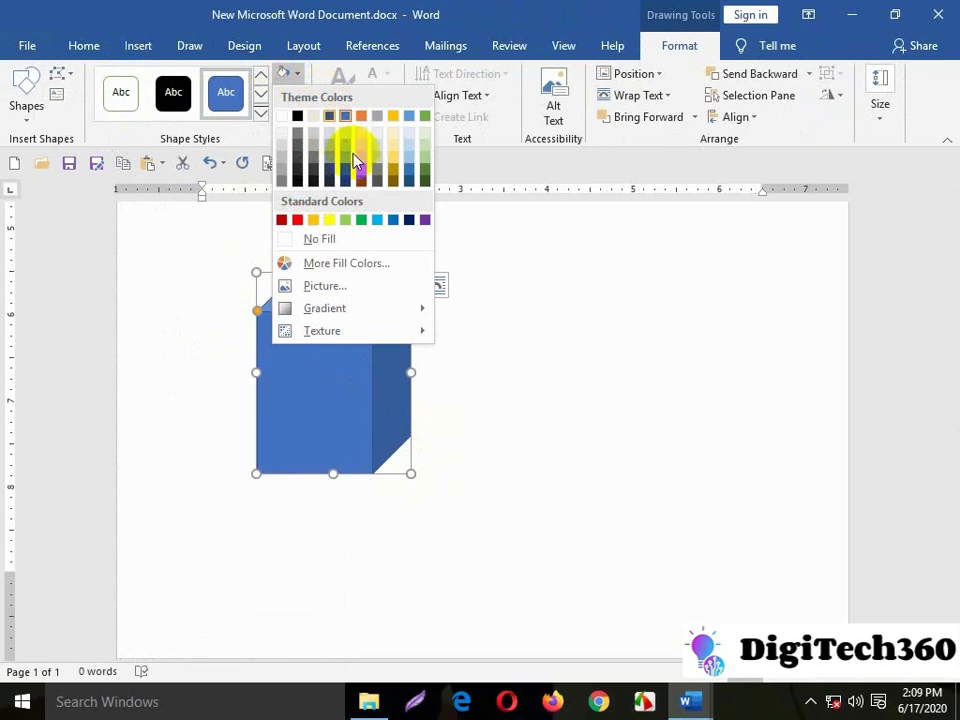
{"action": "left_click", "coordinate": [362, 176]}
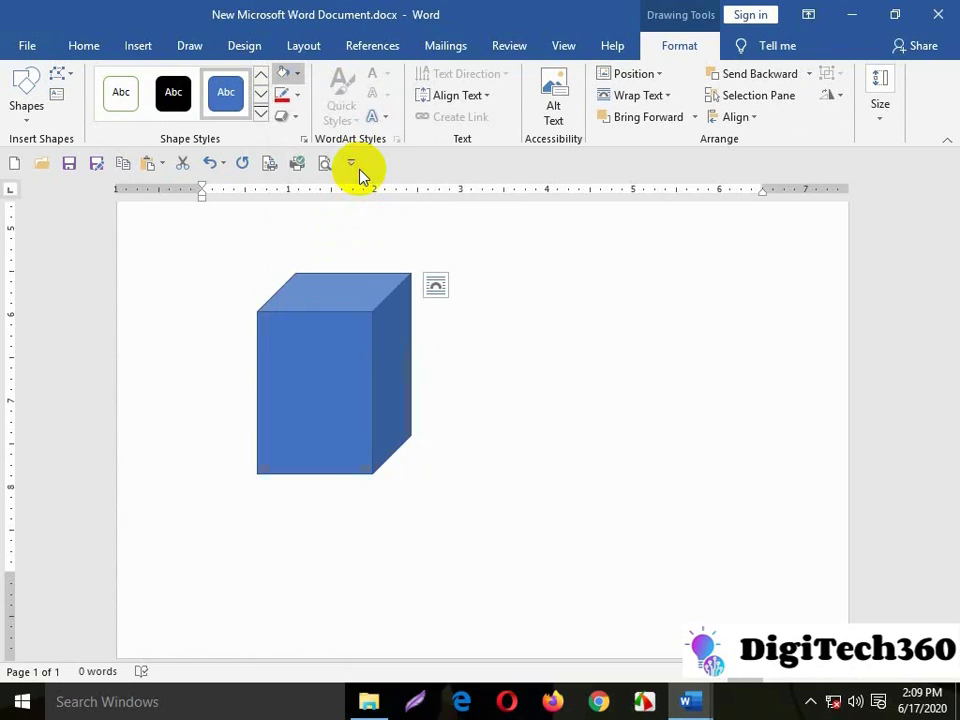
{"action": "right_click", "coordinate": [376, 316]}
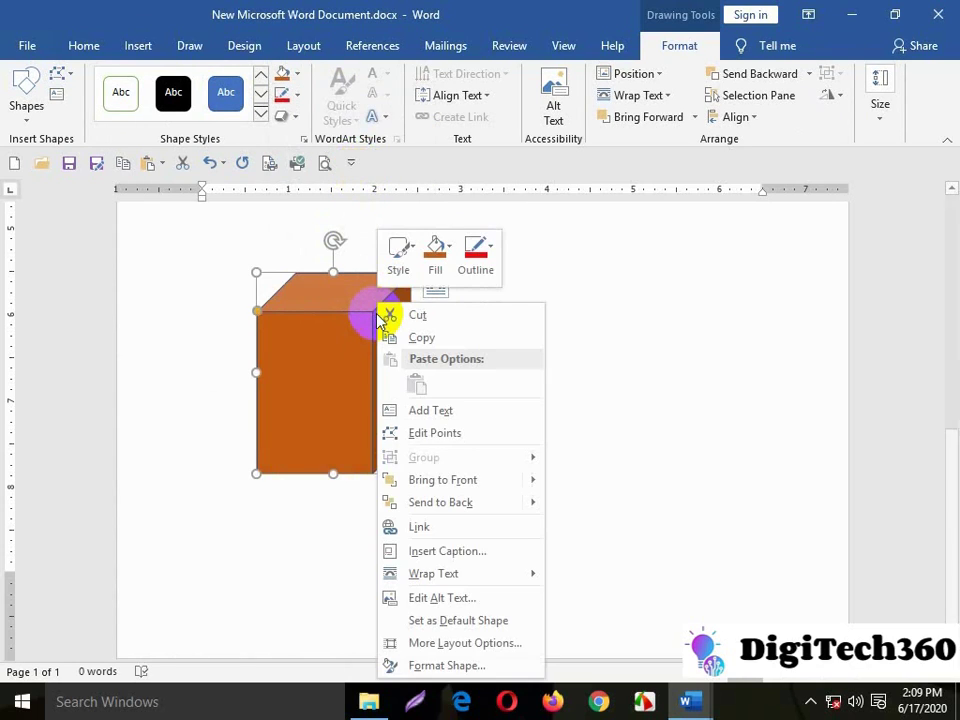
{"action": "left_click", "coordinate": [443, 273]}
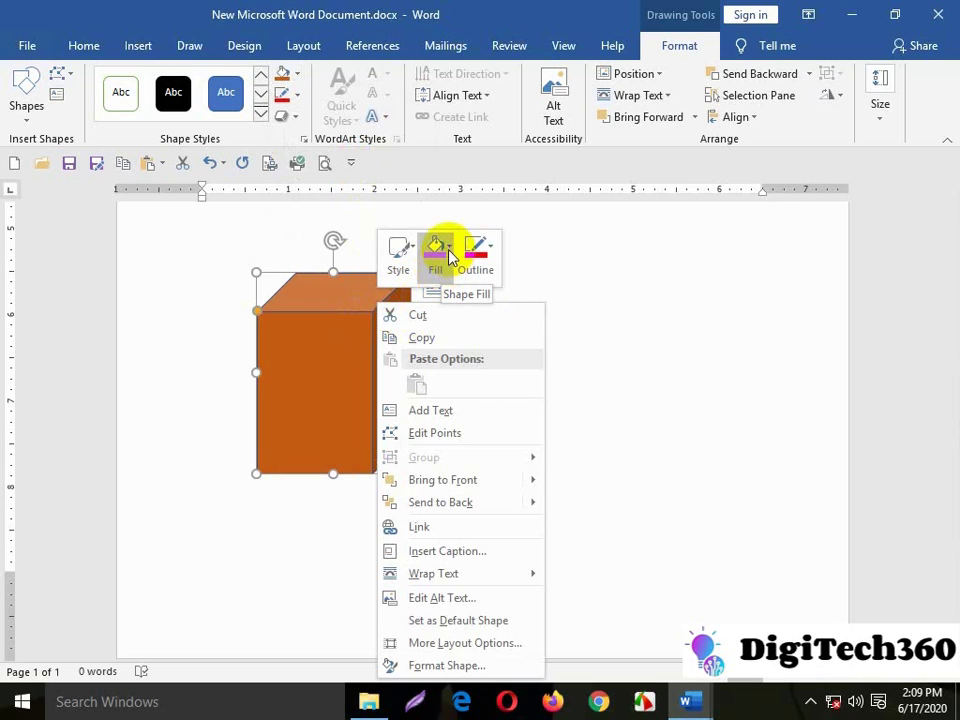
{"action": "left_click", "coordinate": [381, 314]}
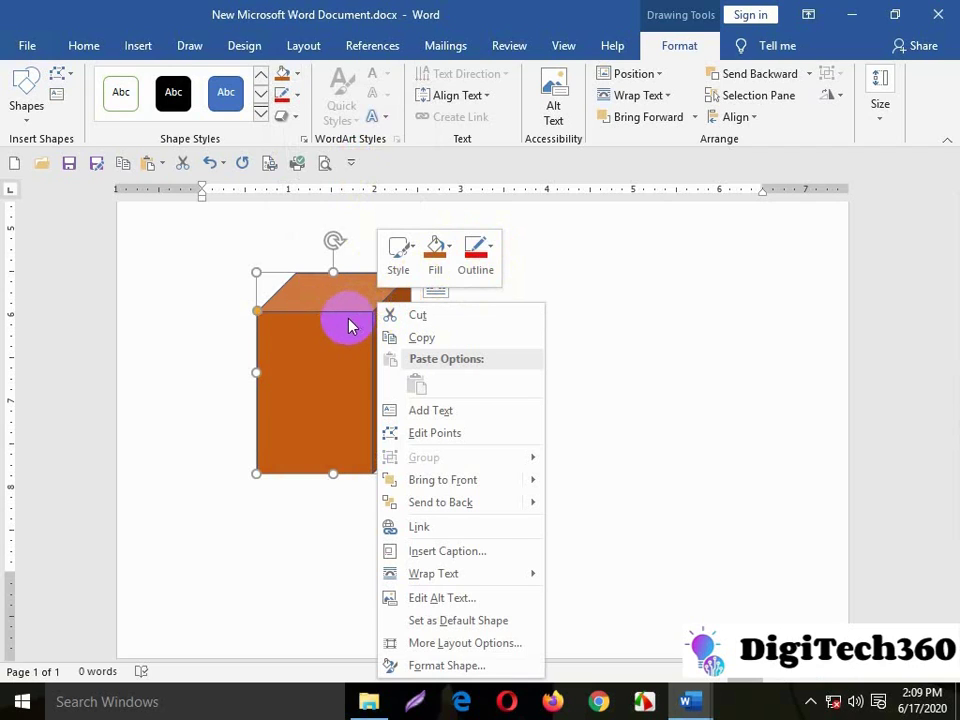
{"action": "left_click", "coordinate": [489, 250]}
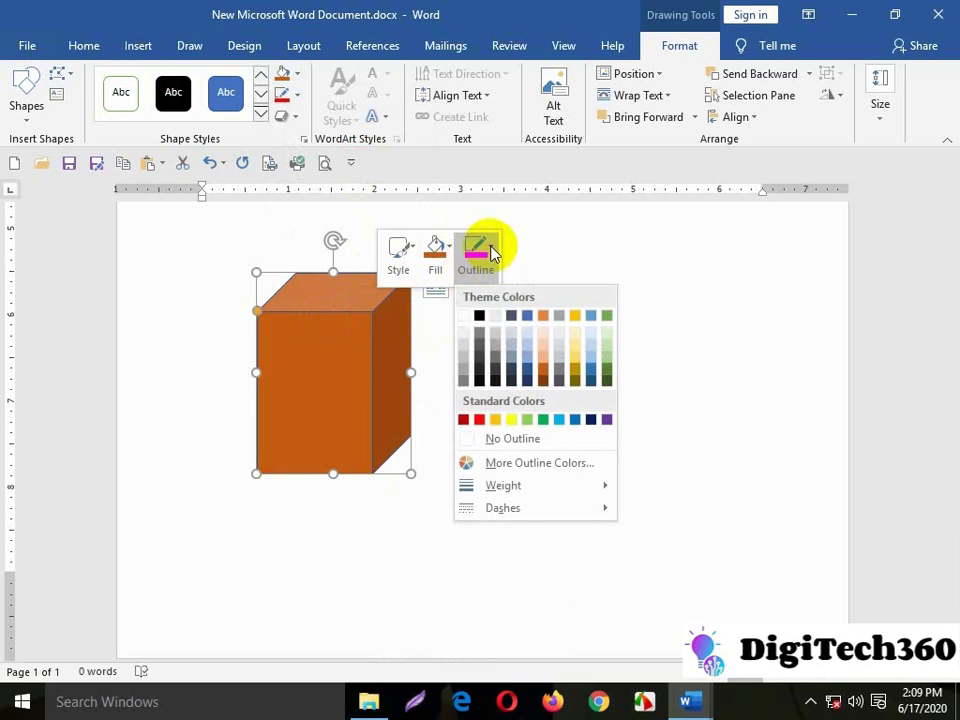
{"action": "left_click", "coordinate": [577, 316]}
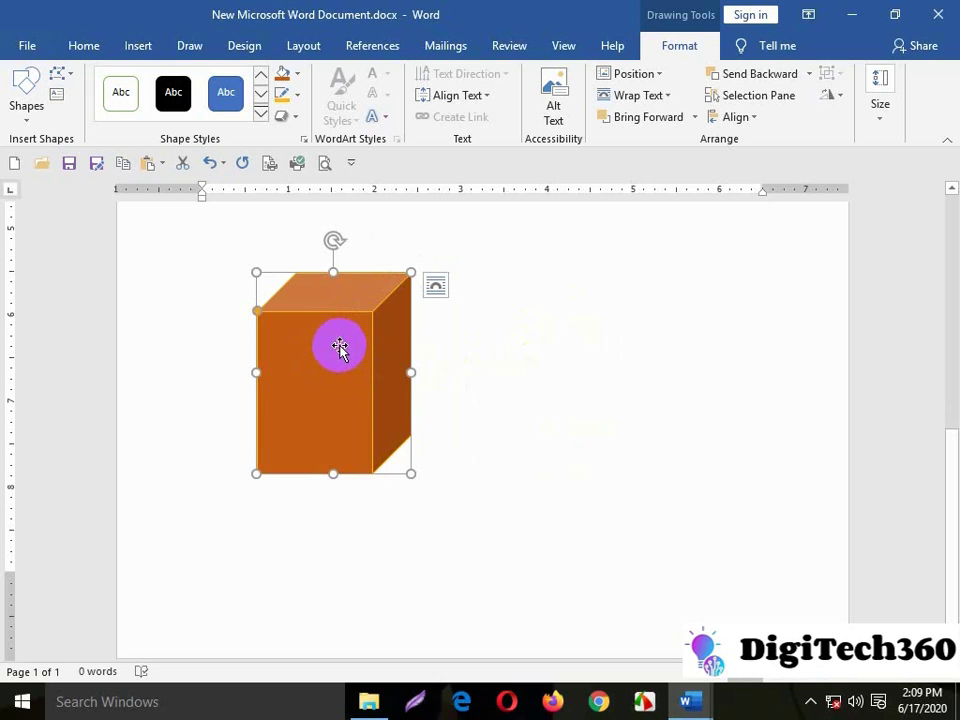
Step: Apply the Half Reflection: Touching shape effect to the orange cube
{"action": "left_click", "coordinate": [287, 116]}
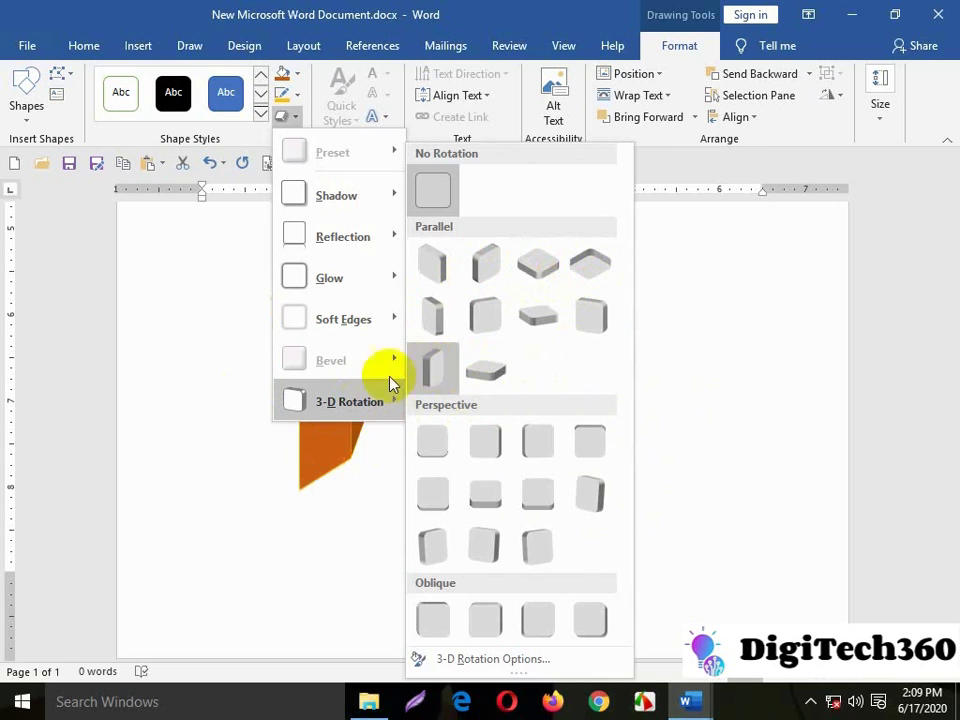
{"action": "mouse_move", "coordinate": [343, 236]}
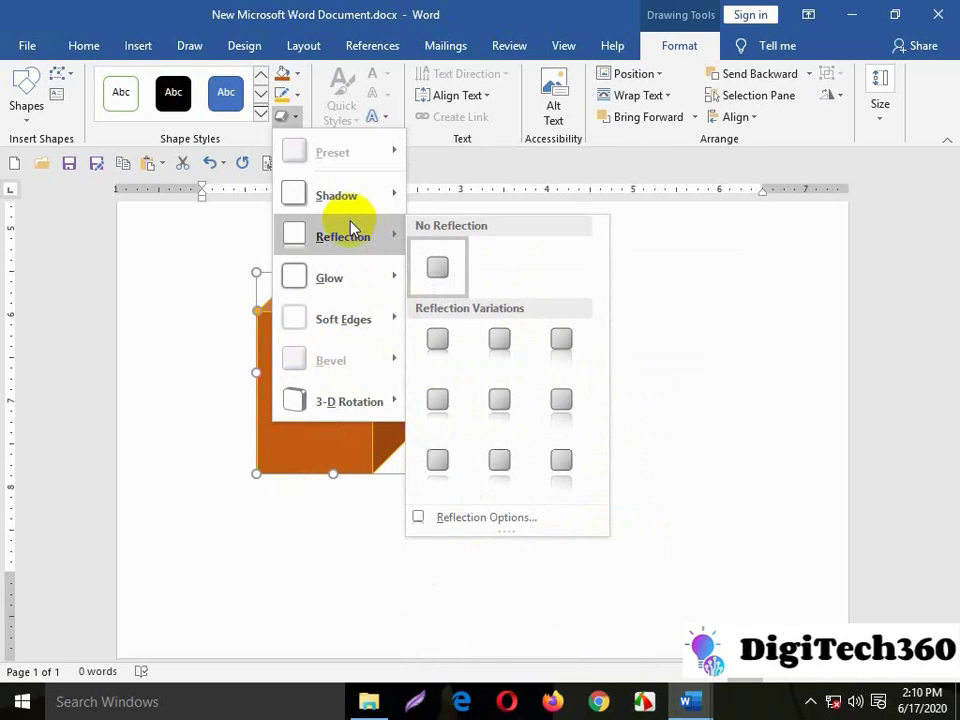
{"action": "left_click", "coordinate": [497, 342]}
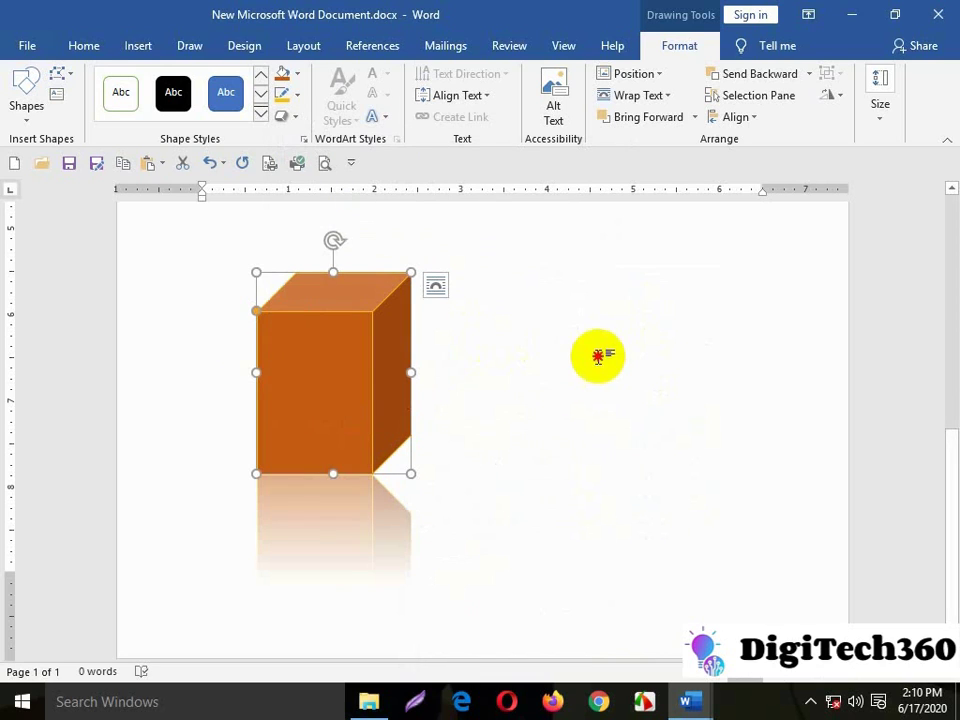
{"action": "scroll", "coordinate": [460, 480], "scroll_direction": "down", "scroll_amount": 8}
{"action": "scroll", "coordinate": [371, 363], "scroll_direction": "down", "scroll_amount": 2}
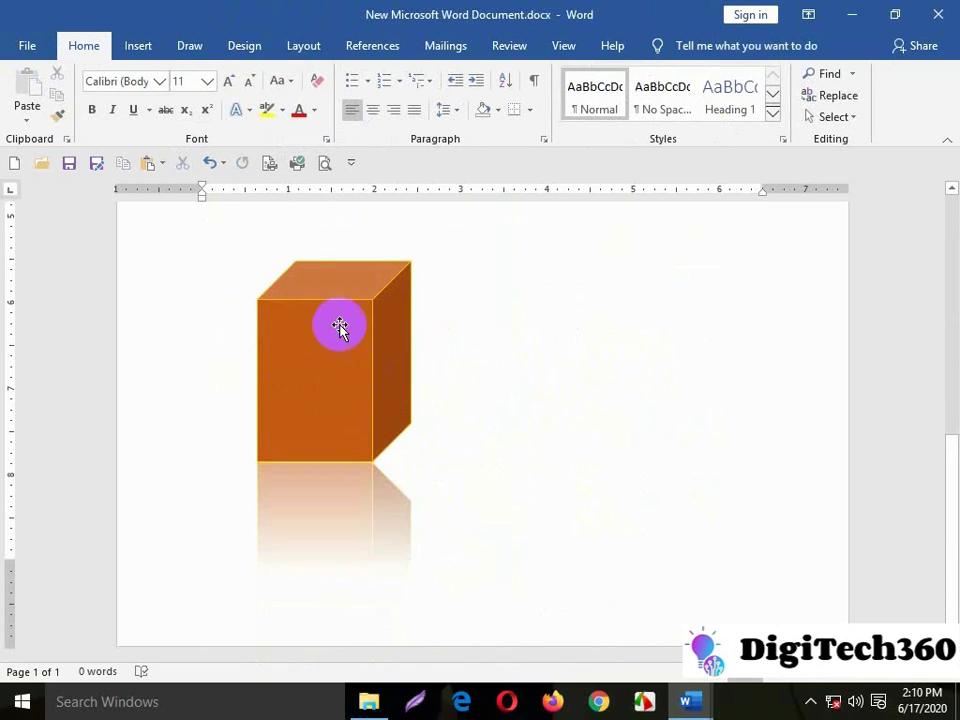
Step: Draw a moon shape right of the cube and fill it dark blue
{"action": "scroll", "coordinate": [306, 300], "scroll_direction": "up", "scroll_amount": 3}
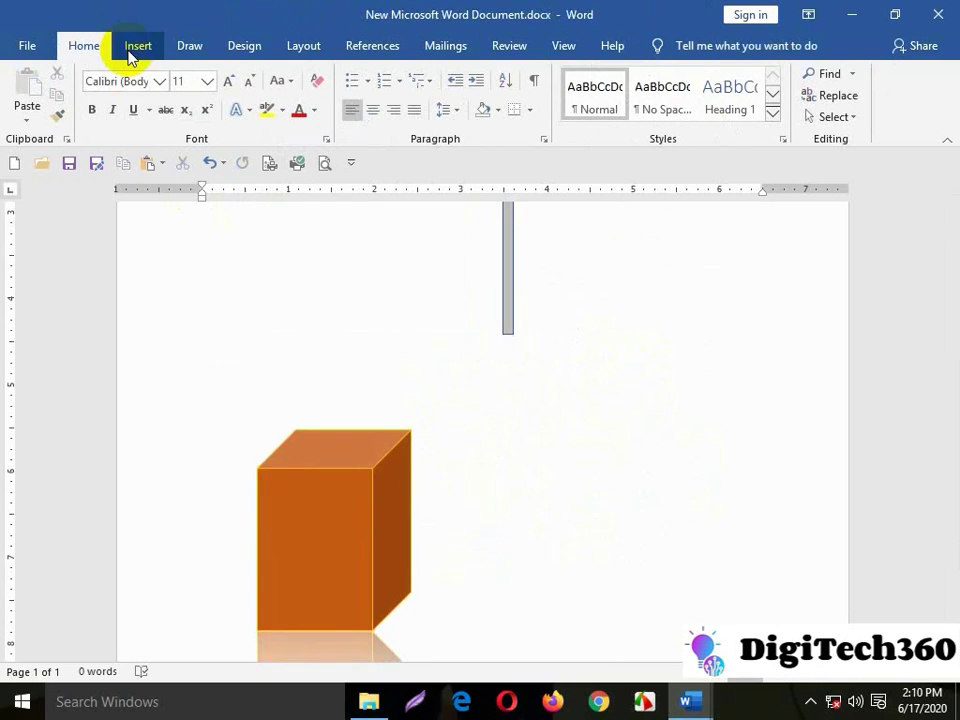
{"action": "left_click", "coordinate": [130, 55]}
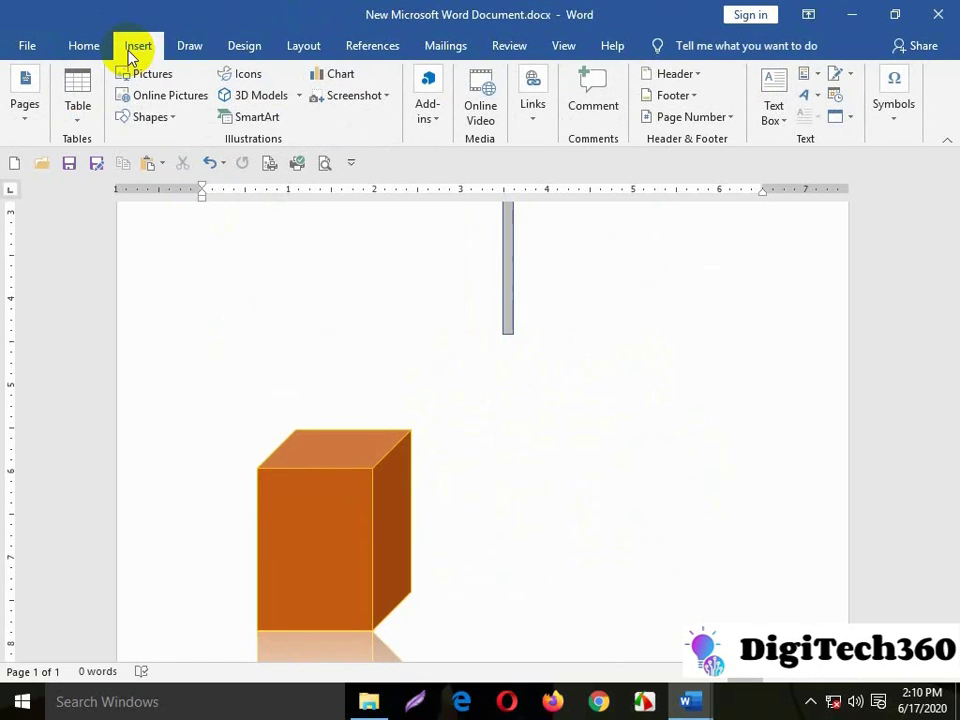
{"action": "left_click", "coordinate": [161, 119]}
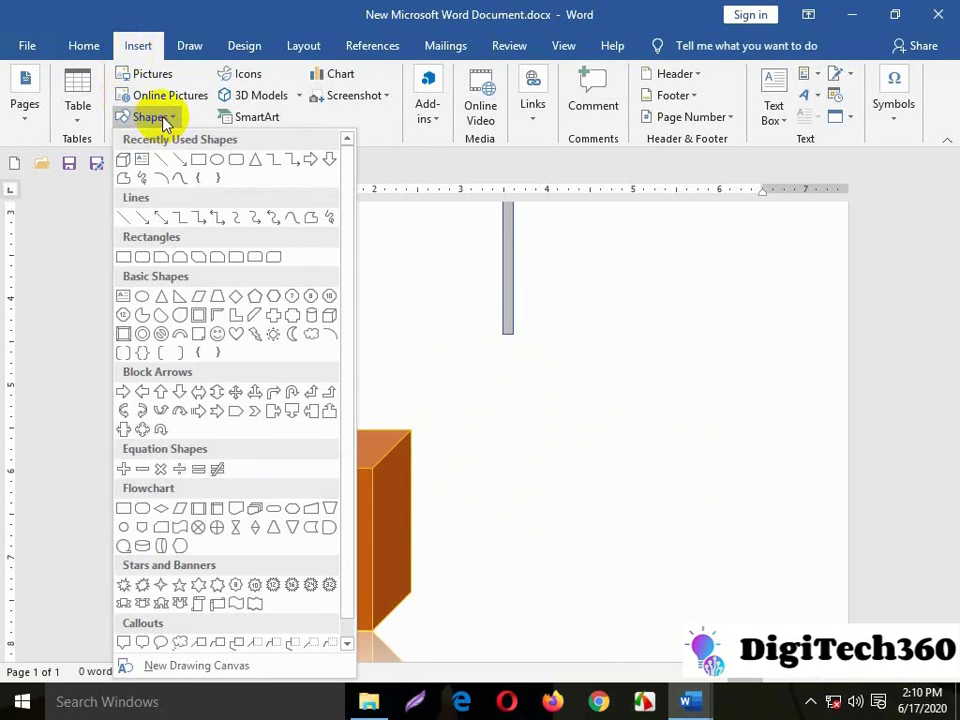
{"action": "left_click", "coordinate": [293, 337]}
{"action": "mouse_move", "coordinate": [649, 315]}
{"action": "left_mouse_down"}
{"action": "mouse_move", "coordinate": [530, 561]}
{"action": "mouse_move", "coordinate": [525, 541]}
{"action": "left_mouse_up"}
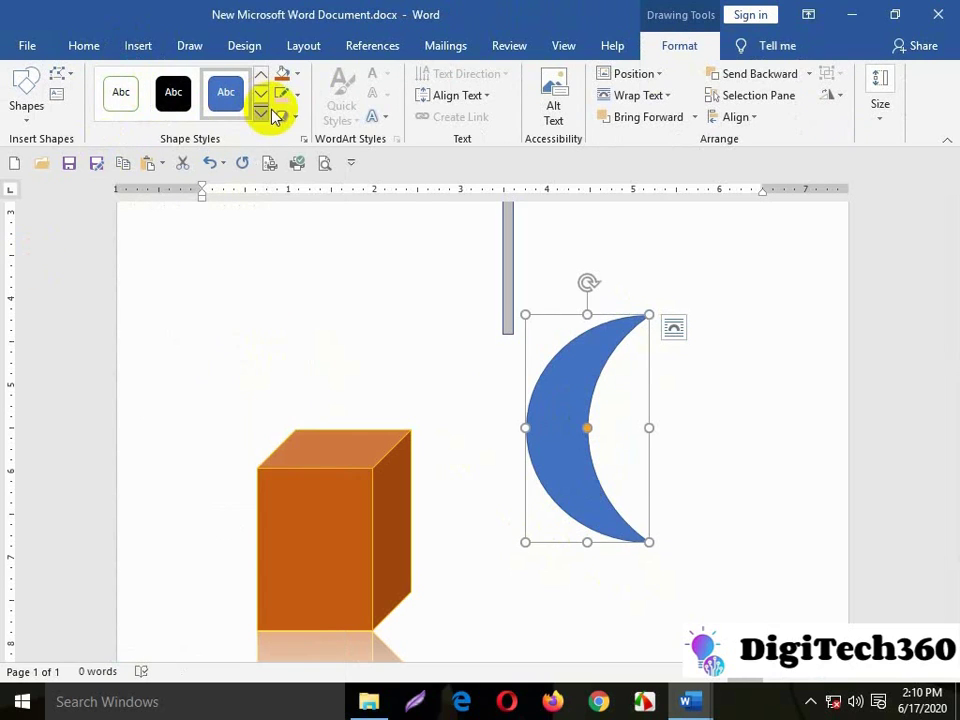
{"action": "left_click", "coordinate": [290, 80]}
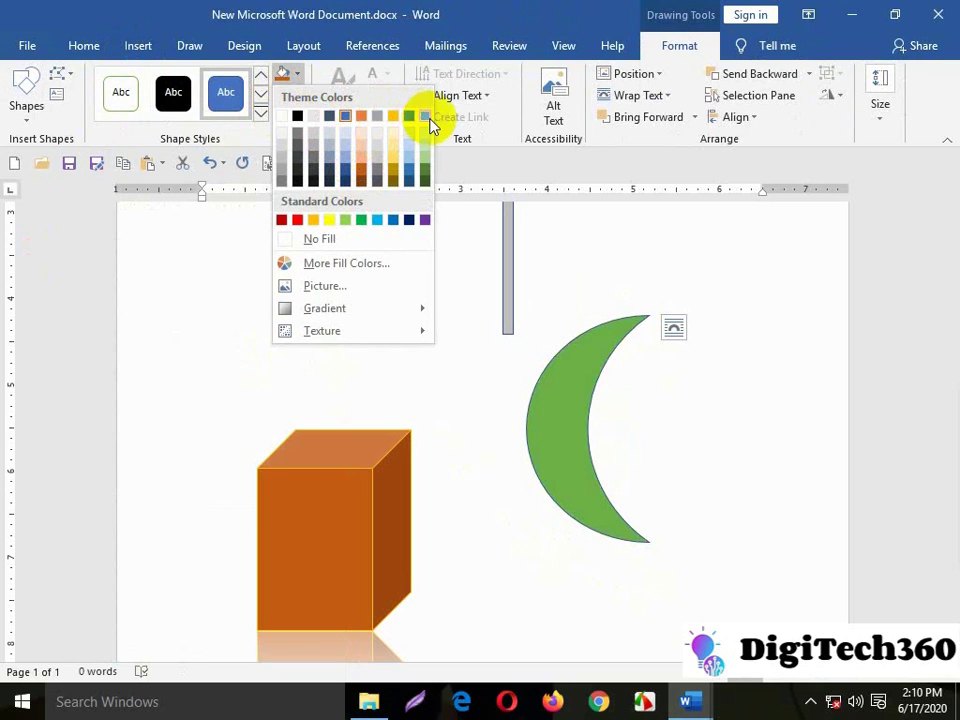
{"action": "left_click", "coordinate": [345, 170]}
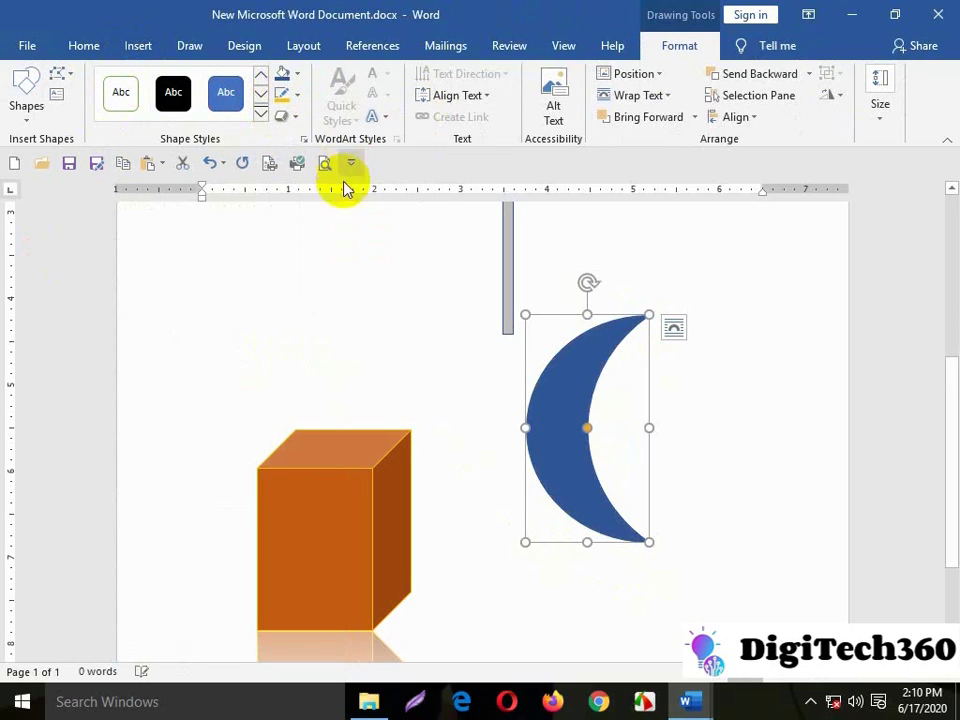
Step: Narrow the moon into a slim crescent by dragging its sizing handle
{"action": "left_click_drag", "start_coordinate": [649, 428], "coordinate": [746, 428]}
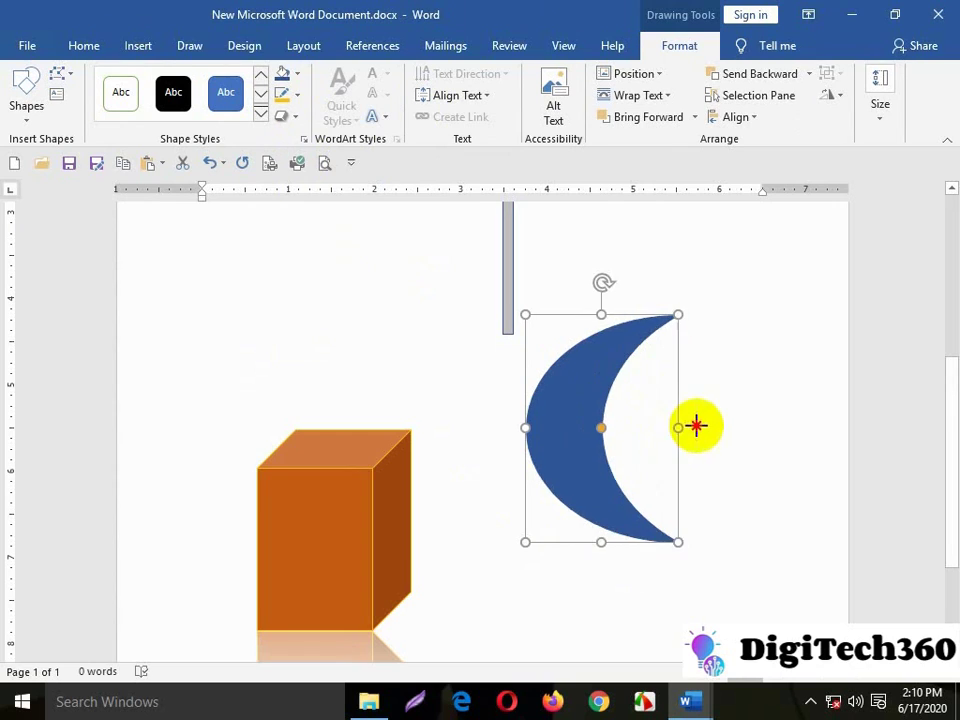
{"action": "left_click_drag", "start_coordinate": [677, 426], "coordinate": [587, 427]}
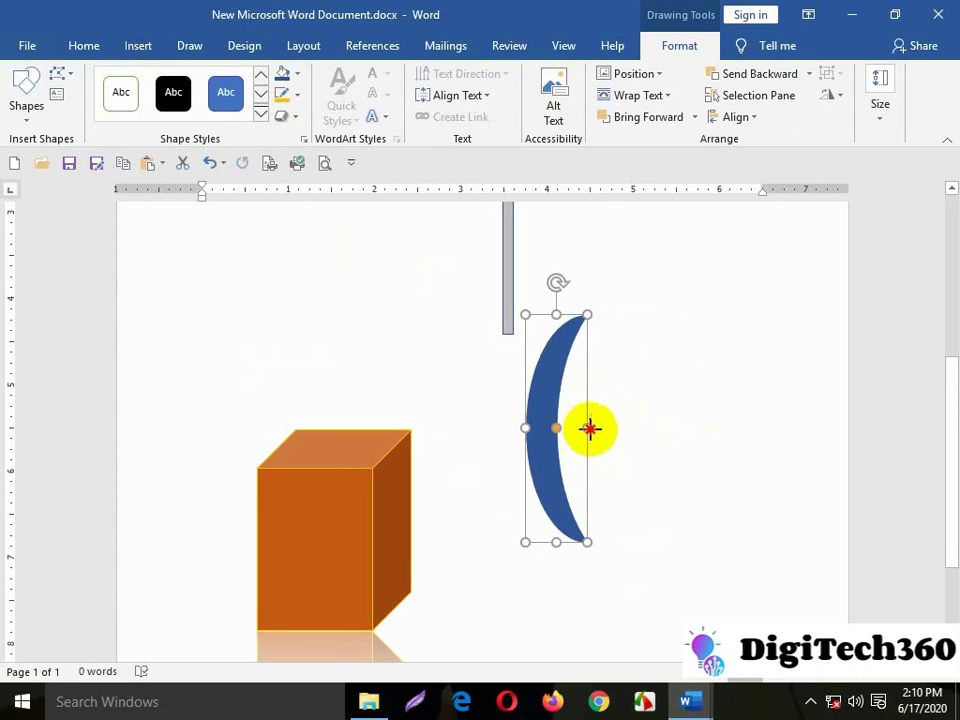
{"action": "left_click_drag", "start_coordinate": [589, 428], "coordinate": [600, 428]}
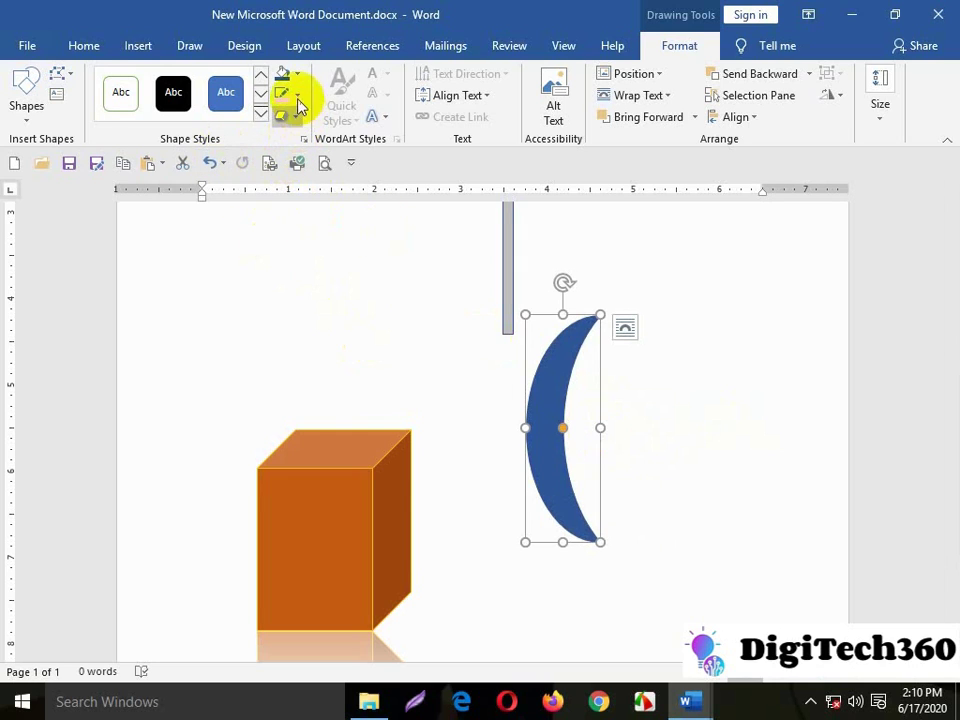
{"action": "left_click", "coordinate": [246, 279]}
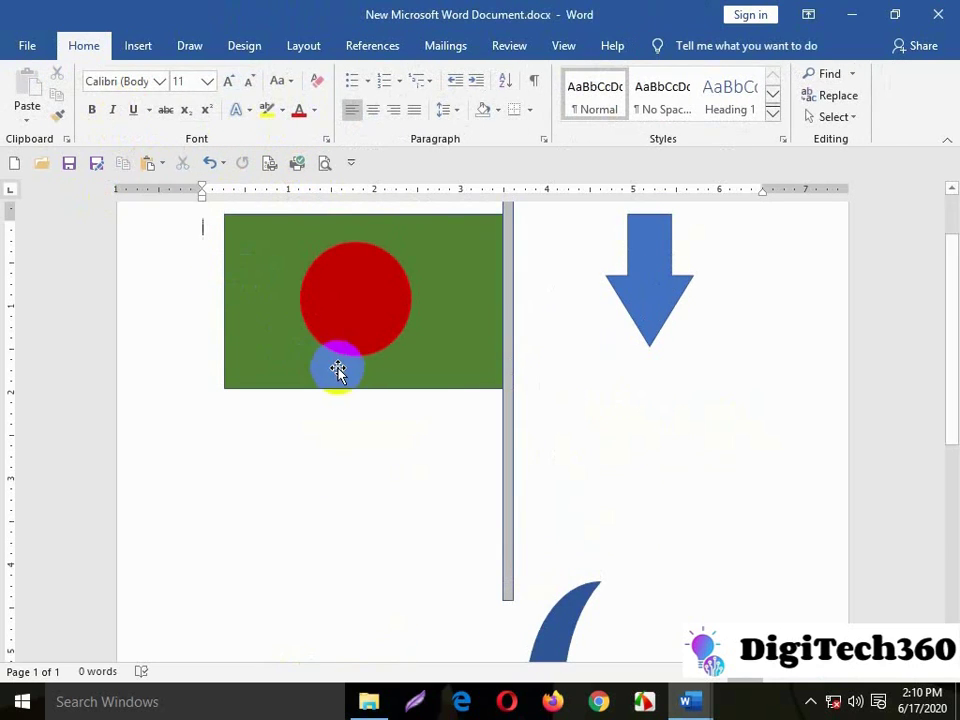
Step: Draw a Can cylinder shape to the right of the crescent moon
{"action": "scroll", "coordinate": [338, 370], "scroll_direction": "up", "scroll_amount": 2}
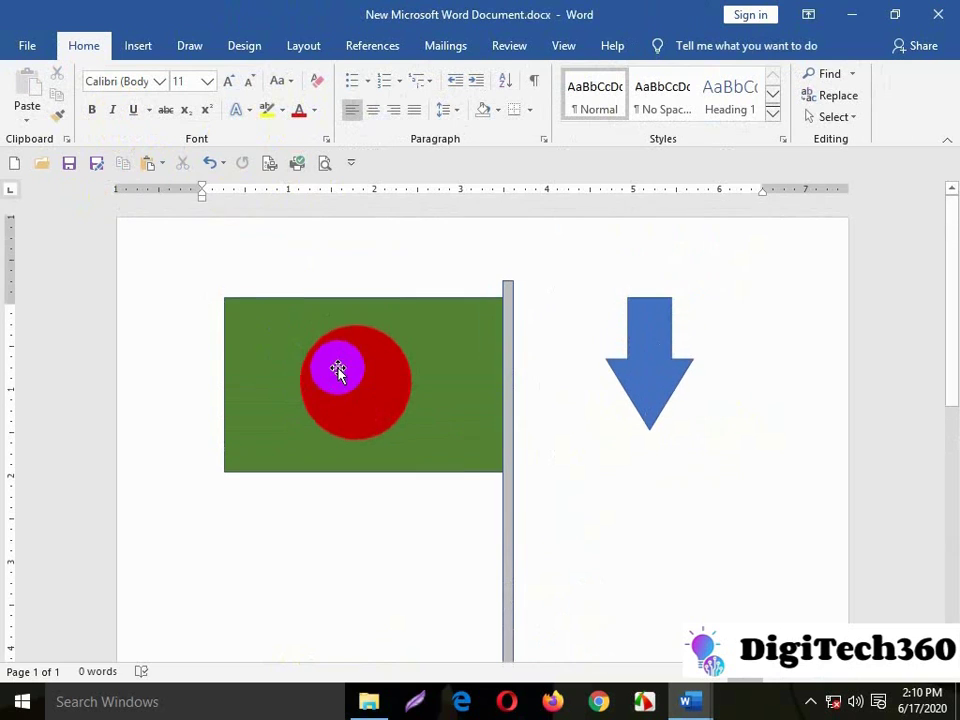
{"action": "left_click", "coordinate": [140, 46]}
{"action": "left_click", "coordinate": [155, 117]}
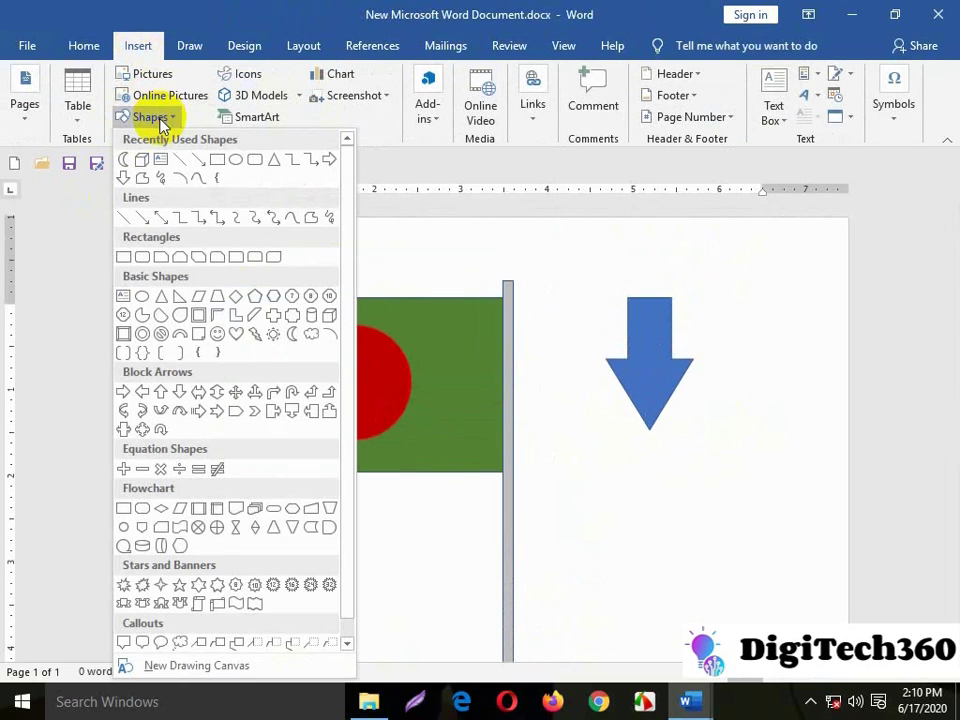
{"action": "scroll", "coordinate": [262, 570], "scroll_direction": "down", "scroll_amount": 1}
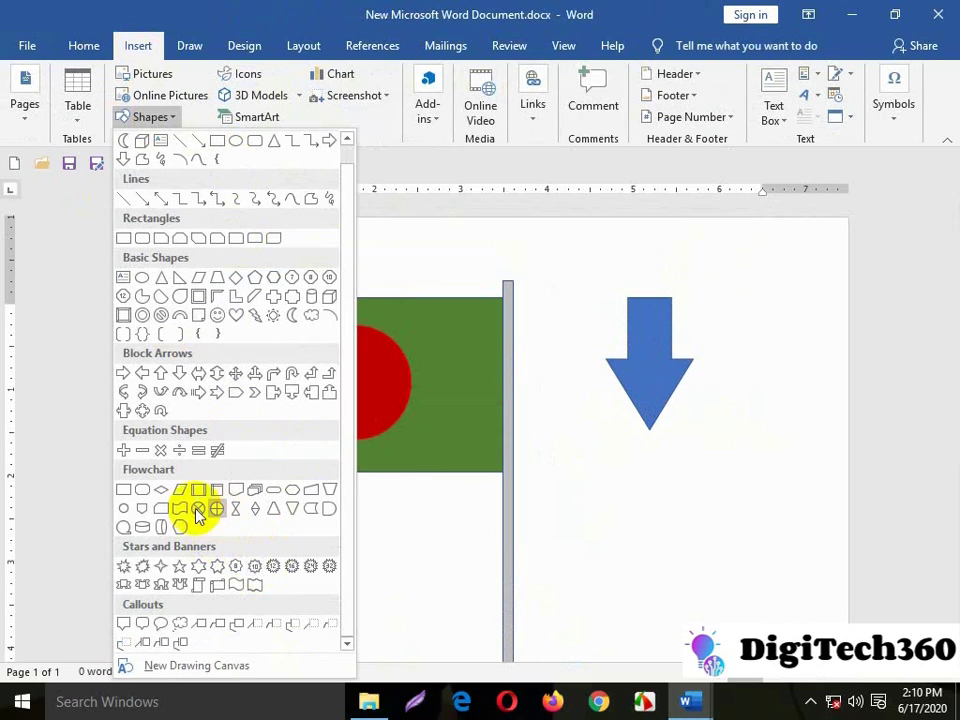
{"action": "left_click", "coordinate": [314, 312]}
{"action": "scroll", "coordinate": [576, 486], "scroll_direction": "down", "scroll_amount": 5}
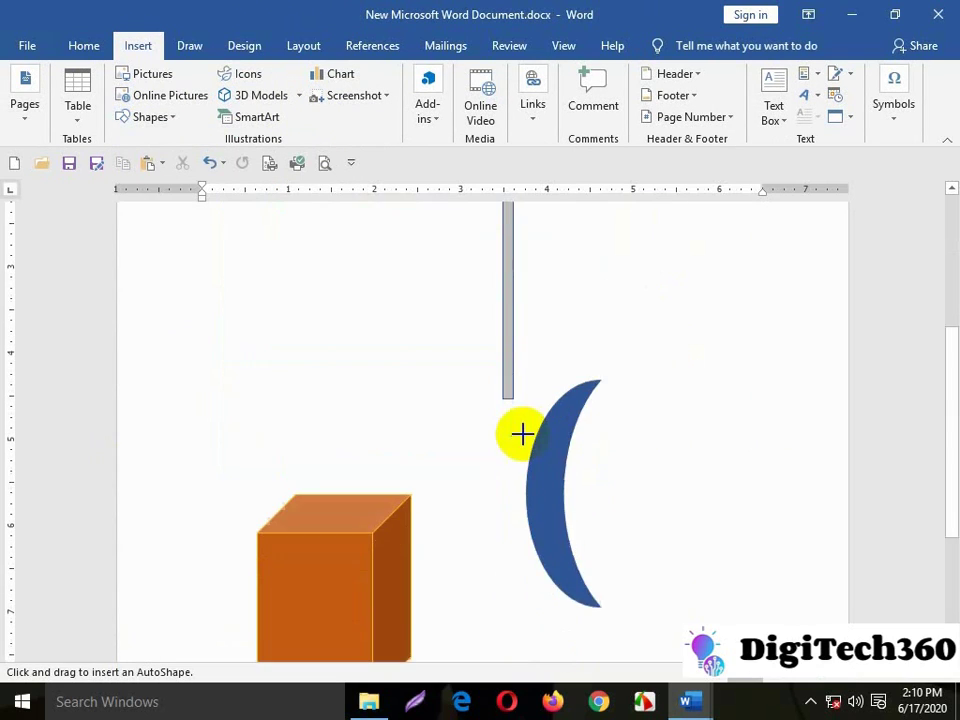
{"action": "mouse_move", "coordinate": [638, 268]}
{"action": "left_mouse_down"}
{"action": "mouse_move", "coordinate": [768, 469]}
{"action": "mouse_move", "coordinate": [762, 485]}
{"action": "left_mouse_up"}
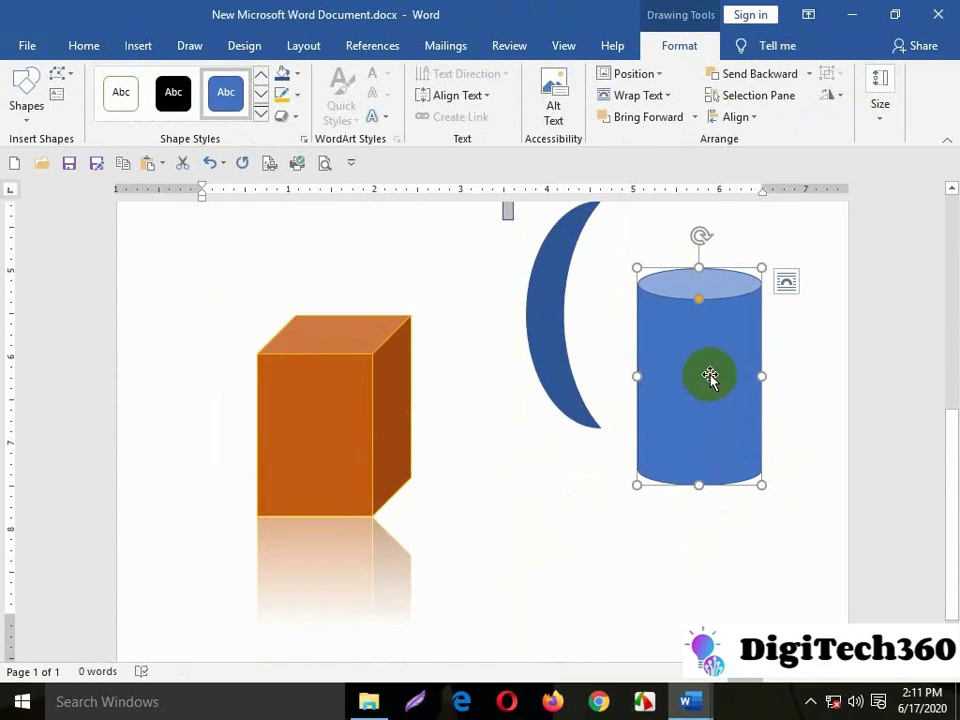
{"action": "right_click", "coordinate": [710, 376]}
{"action": "left_click", "coordinate": [701, 375]}
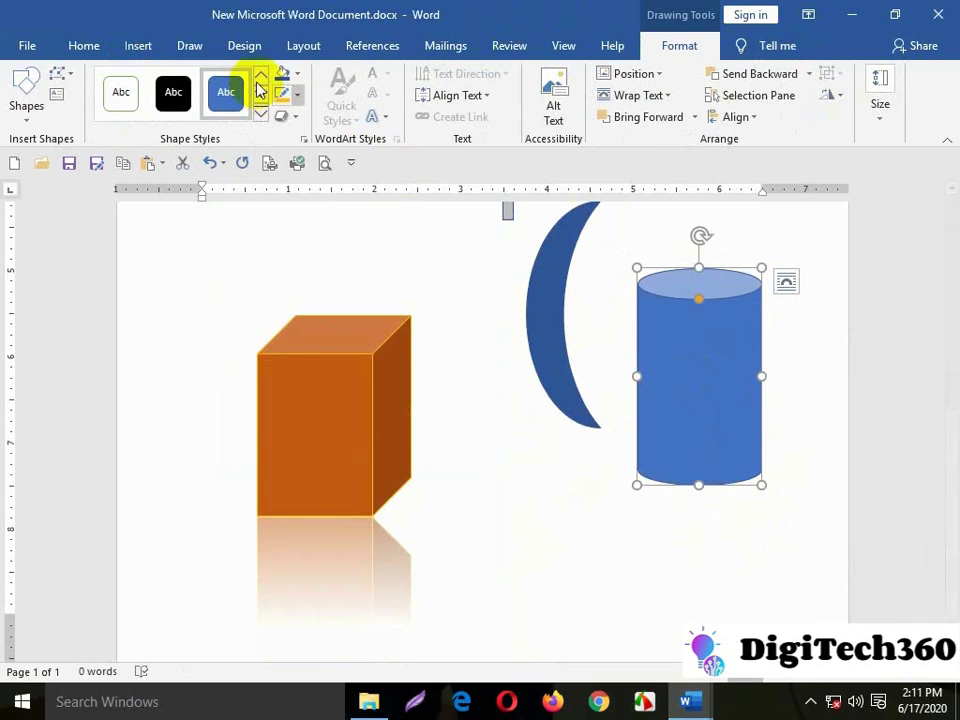
Step: Fill the cylinder orange and give it a bright blue outline from the Standard colours
{"action": "left_click", "coordinate": [296, 74]}
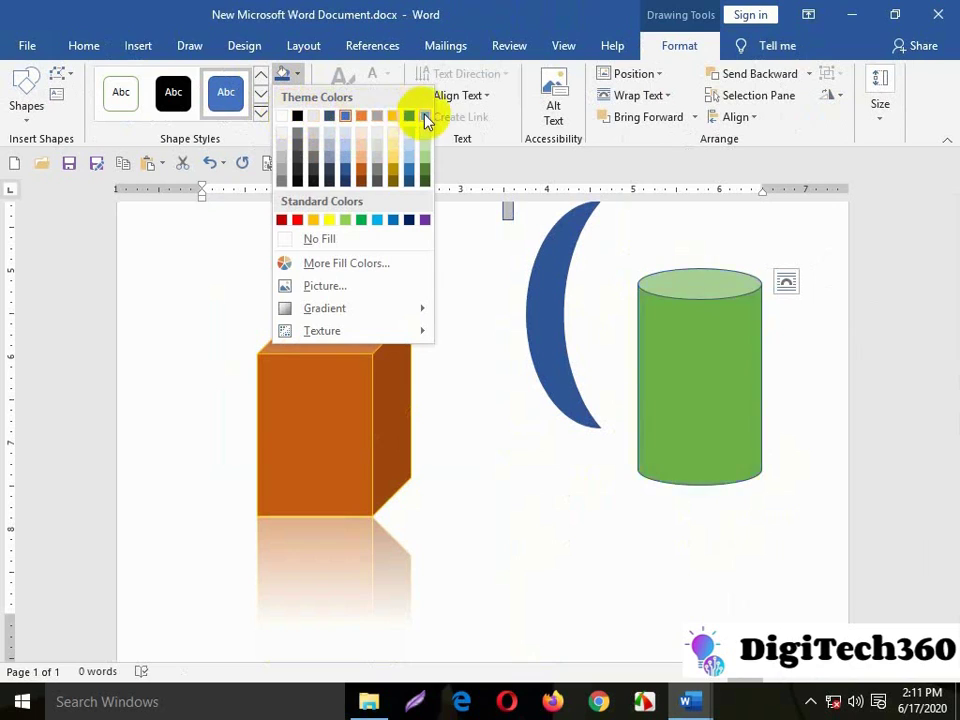
{"action": "left_click", "coordinate": [361, 117]}
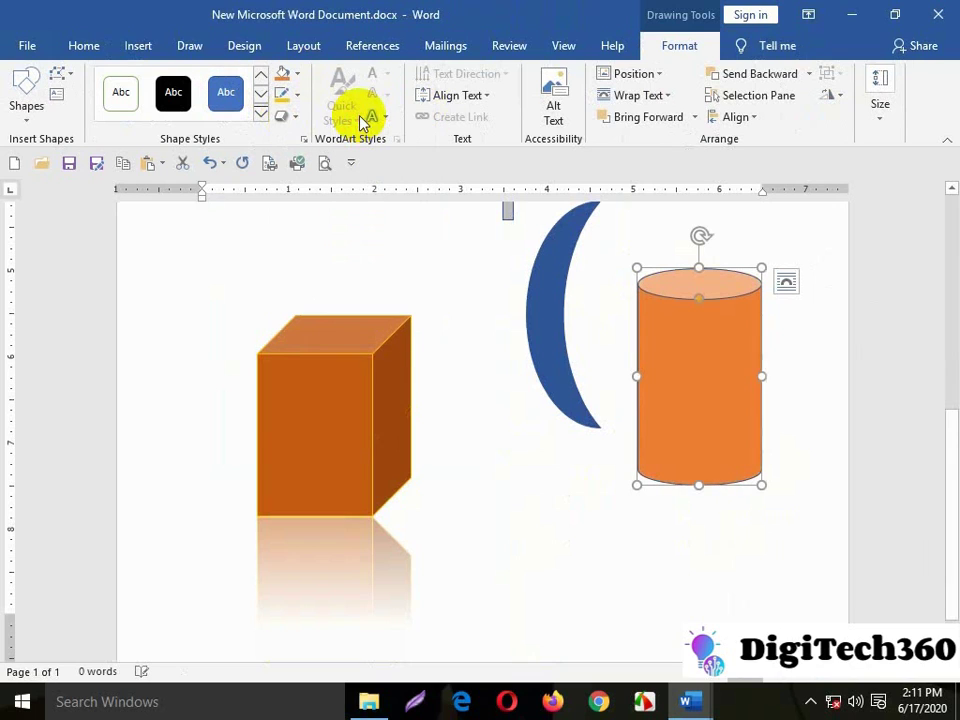
{"action": "left_click", "coordinate": [746, 292]}
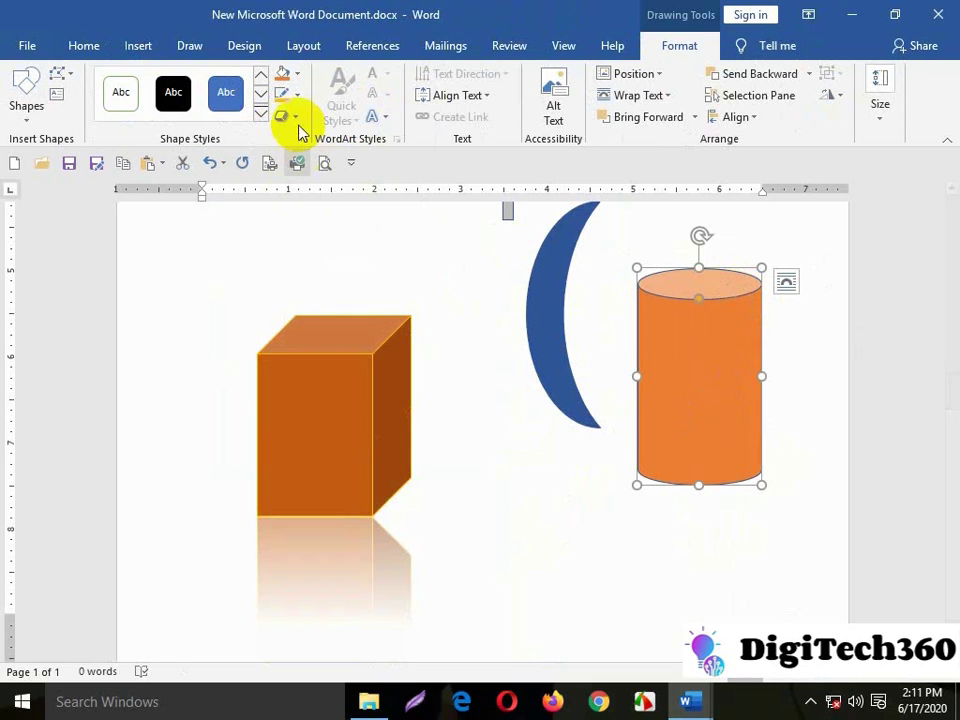
{"action": "left_click", "coordinate": [296, 94]}
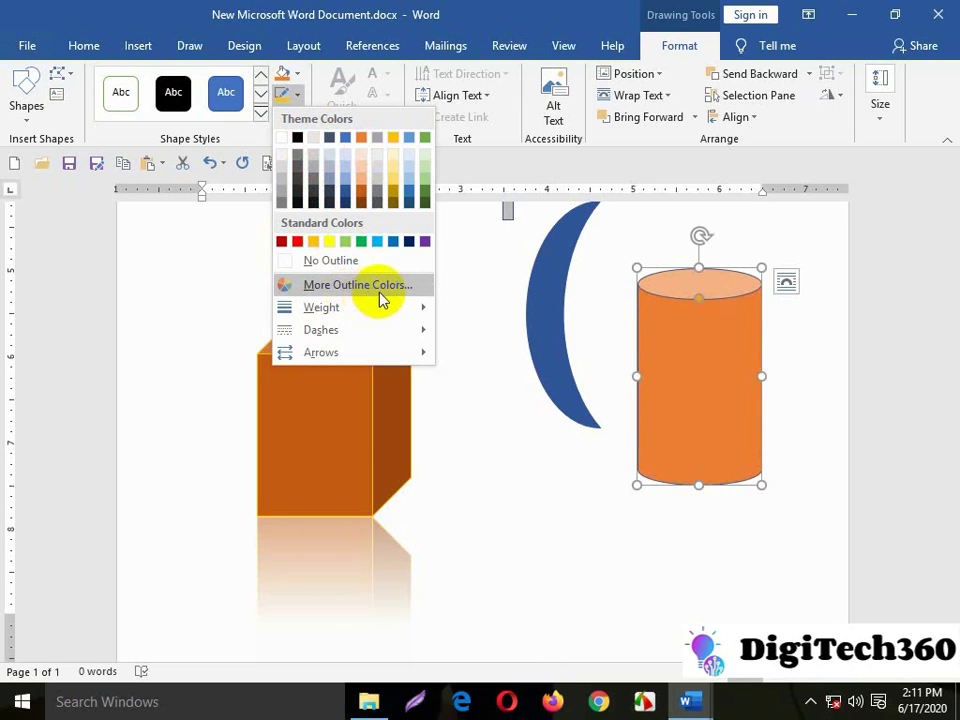
{"action": "left_click", "coordinate": [410, 290]}
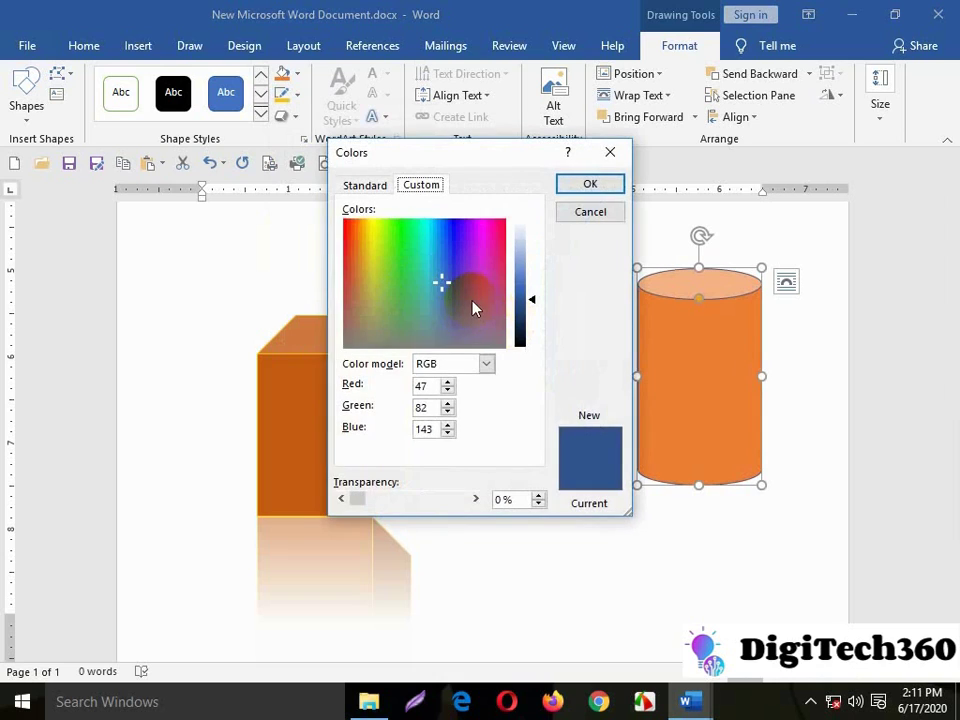
{"action": "left_click", "coordinate": [380, 186]}
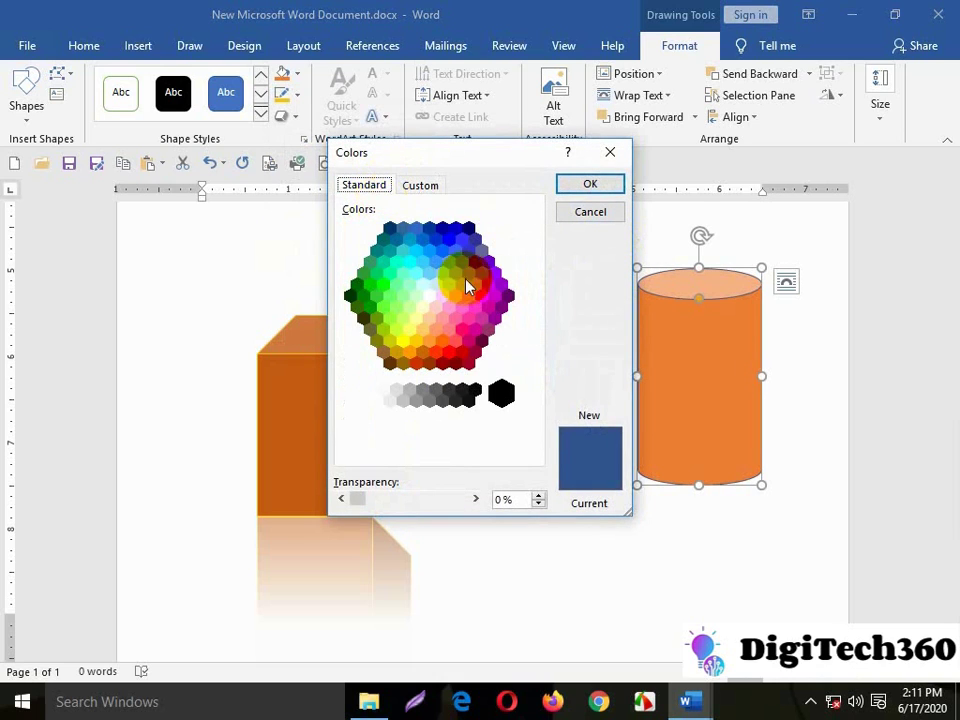
{"action": "left_click", "coordinate": [449, 240]}
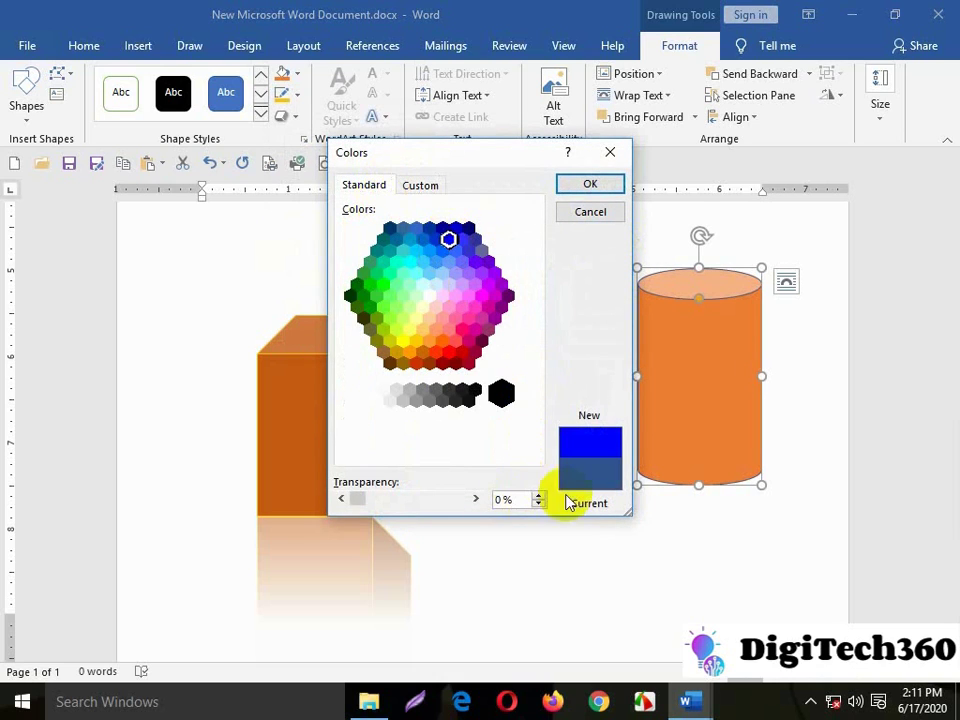
{"action": "left_click", "coordinate": [592, 186]}
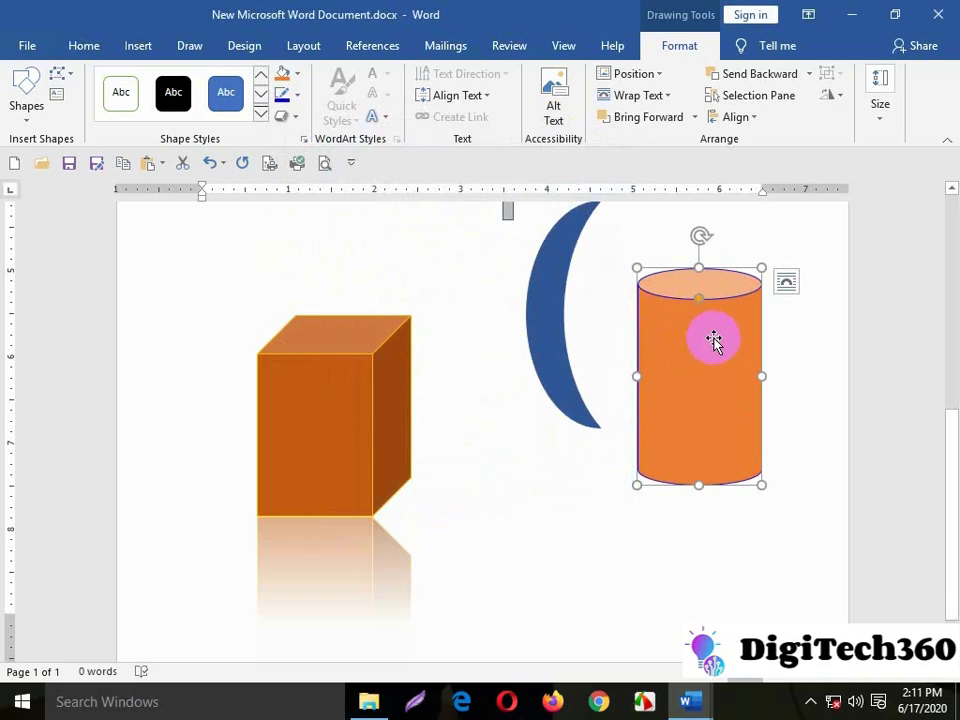
{"action": "scroll", "coordinate": [510, 357], "scroll_direction": "up", "scroll_amount": 10}
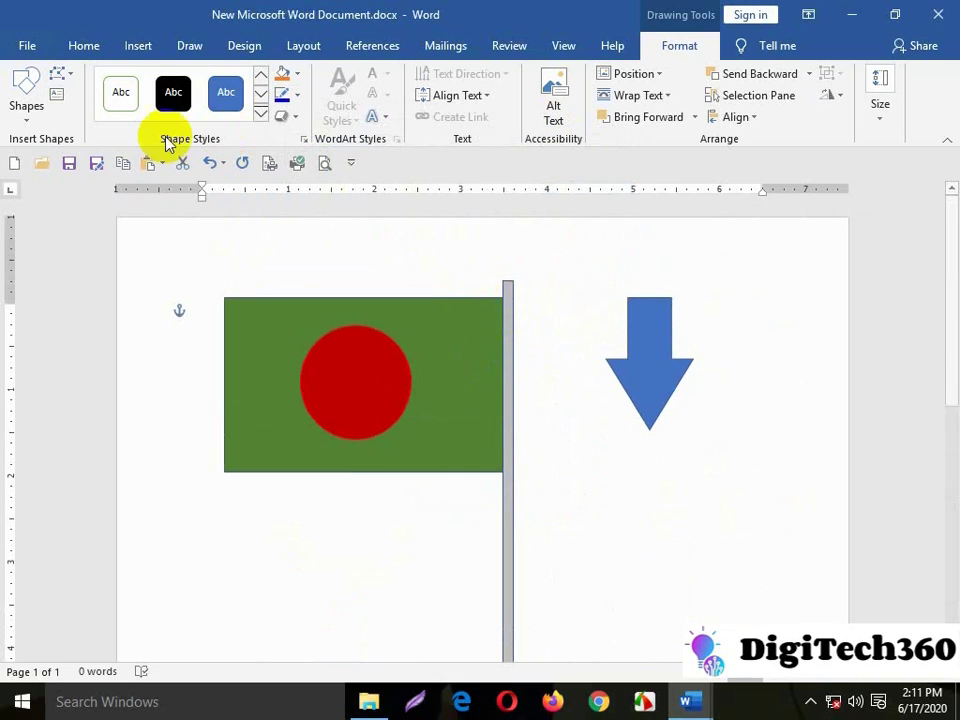
Step: Save the flag document, switch to xyz.docx, and dismiss the offline Icons message
{"action": "left_click", "coordinate": [70, 164]}
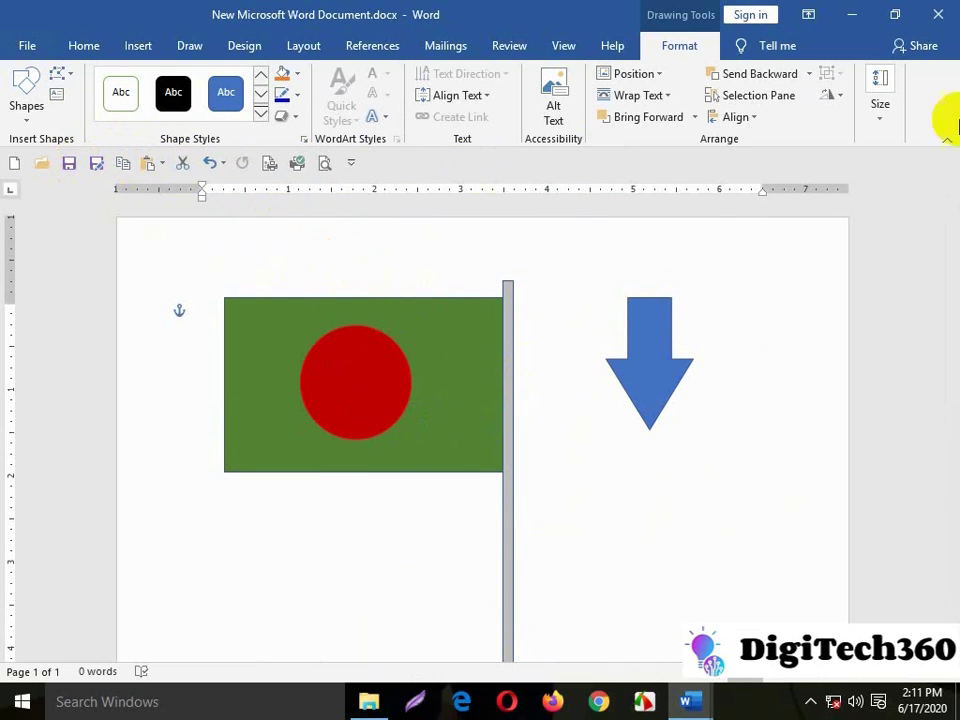
{"action": "left_click", "coordinate": [852, 16]}
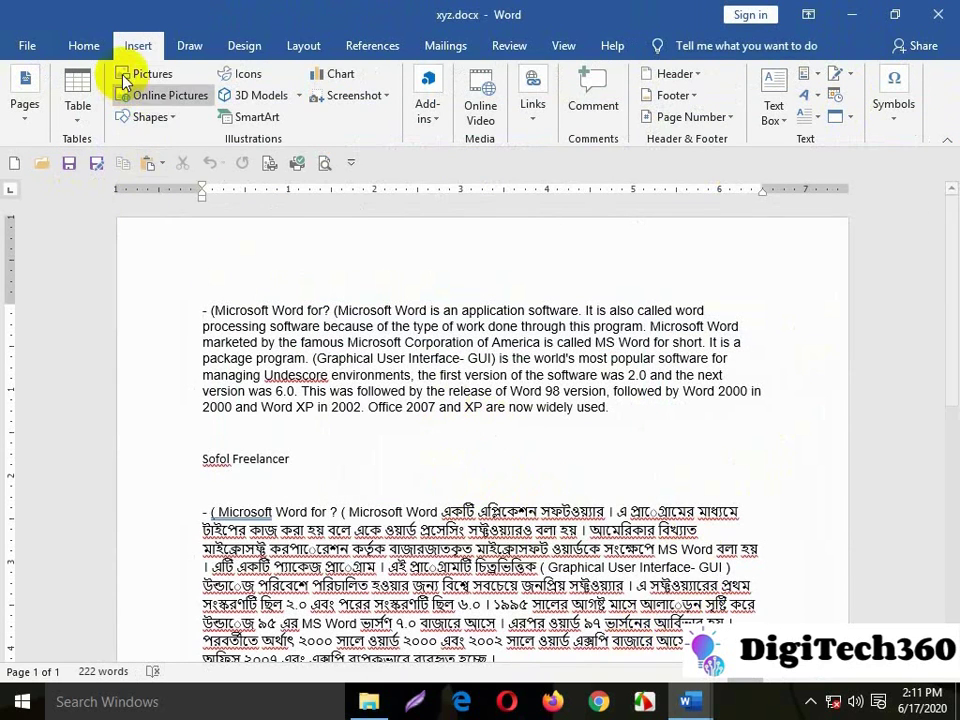
{"action": "left_click", "coordinate": [152, 117]}
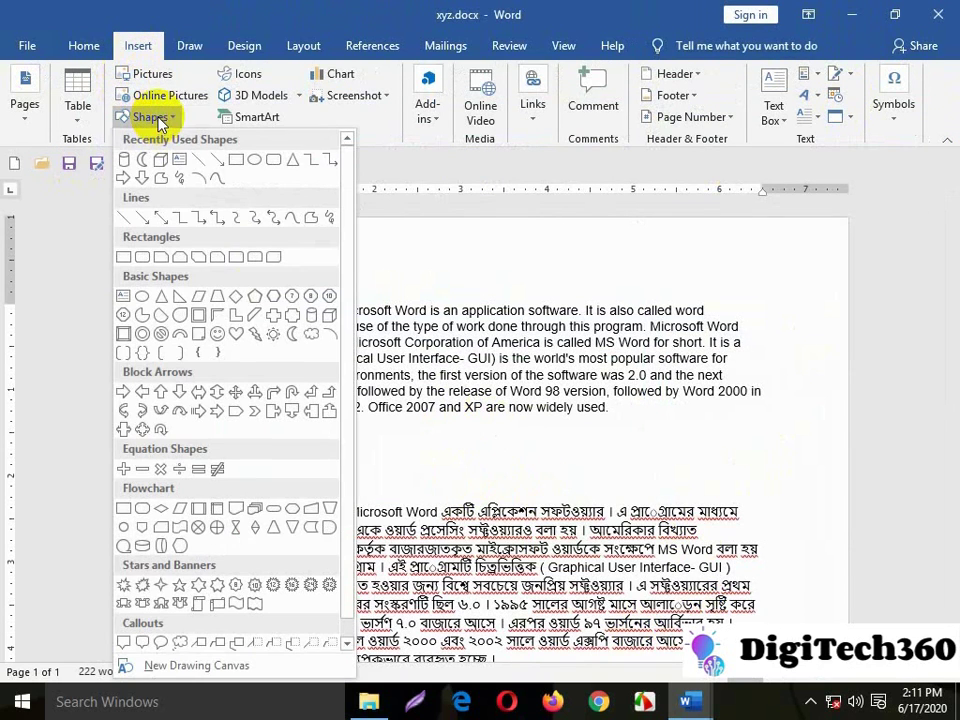
{"action": "left_click", "coordinate": [248, 78]}
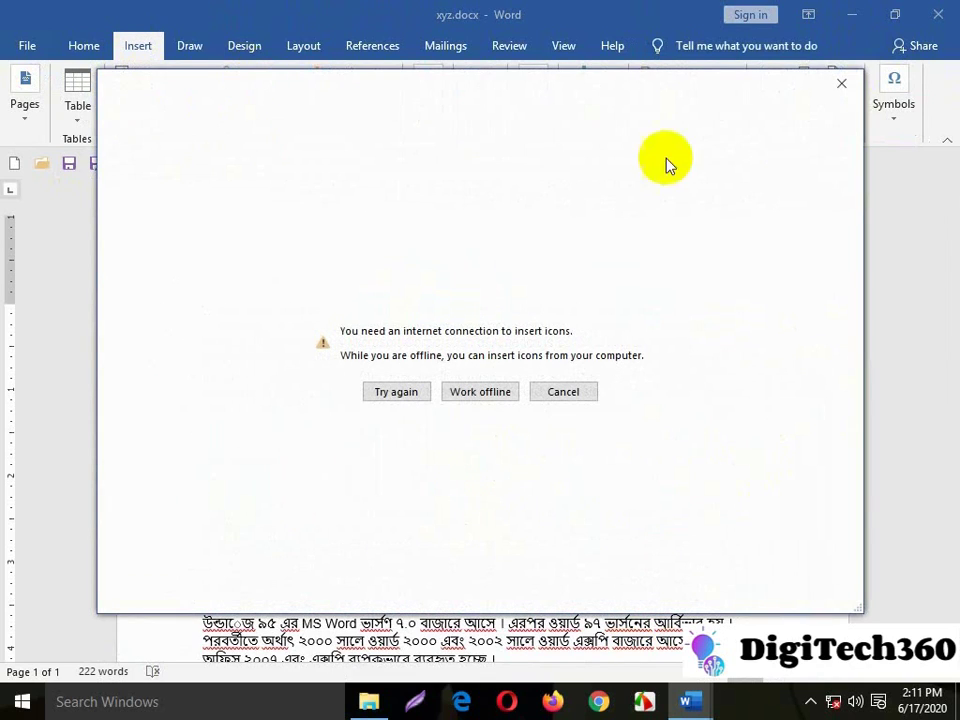
{"action": "left_click", "coordinate": [841, 83]}
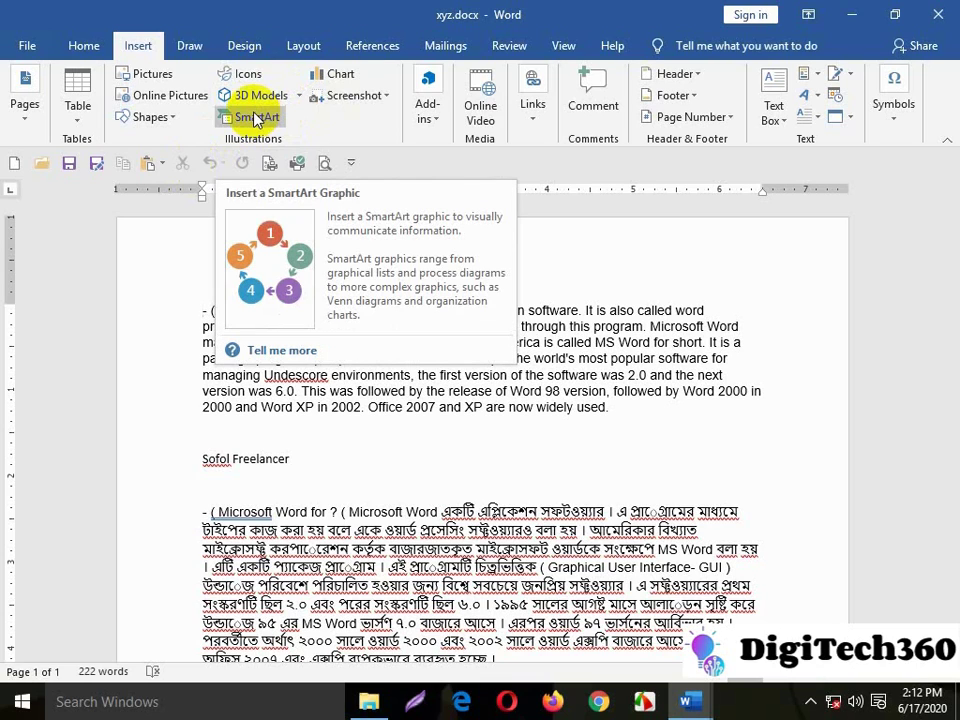
Step: Minimize xyz.docx, reopen New Microsoft Word Document.docx from the desktop, and insert a page break
{"action": "left_click", "coordinate": [849, 15]}
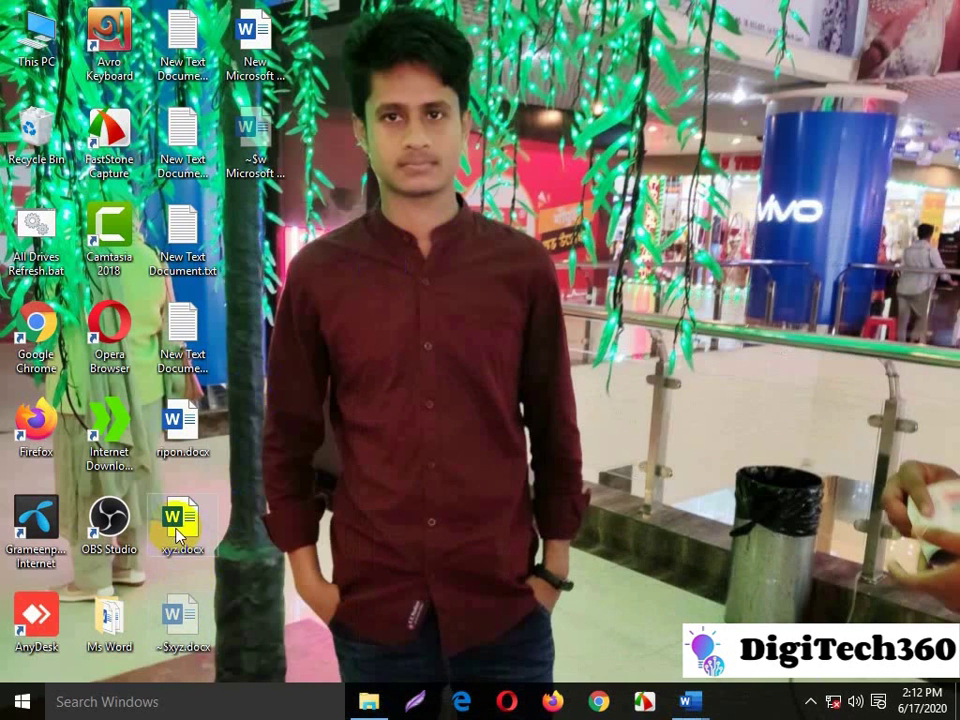
{"action": "double_click", "coordinate": [254, 82]}
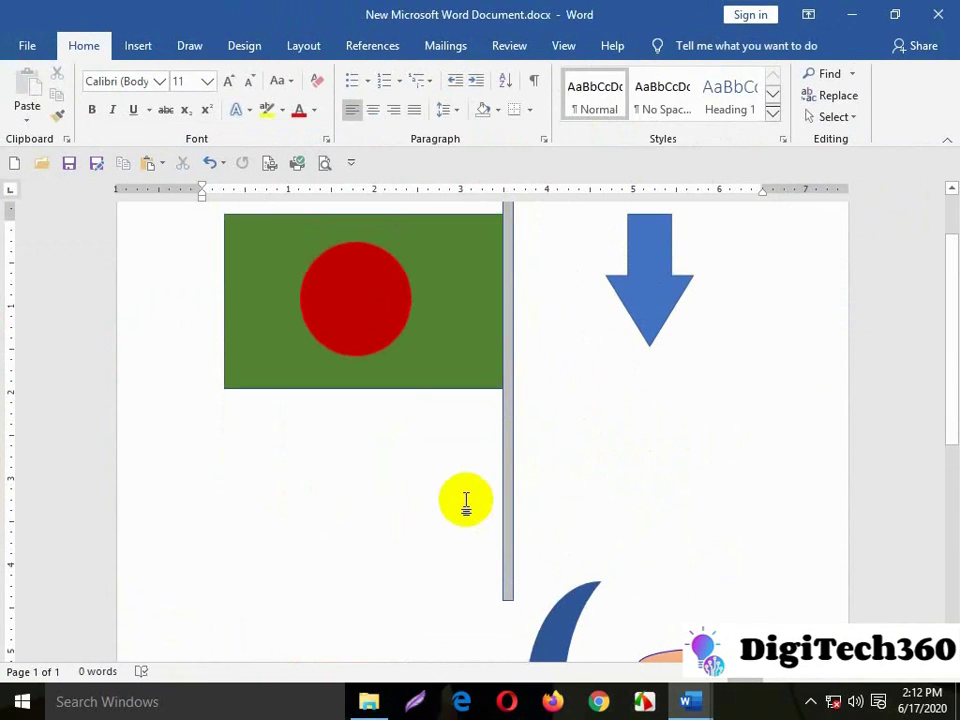
{"action": "key", "text": "ctrl+Return"}
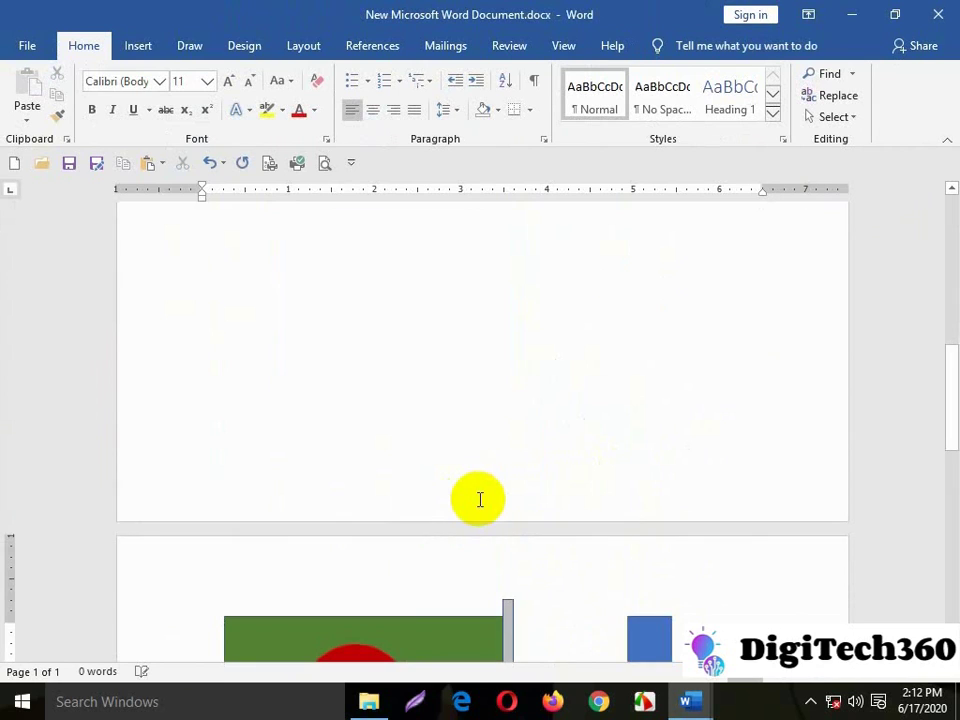
Step: Place the cursor on the new blank page and open the SmartArt graphic dialog
{"action": "left_click", "coordinate": [193, 288]}
{"action": "left_click", "coordinate": [140, 45]}
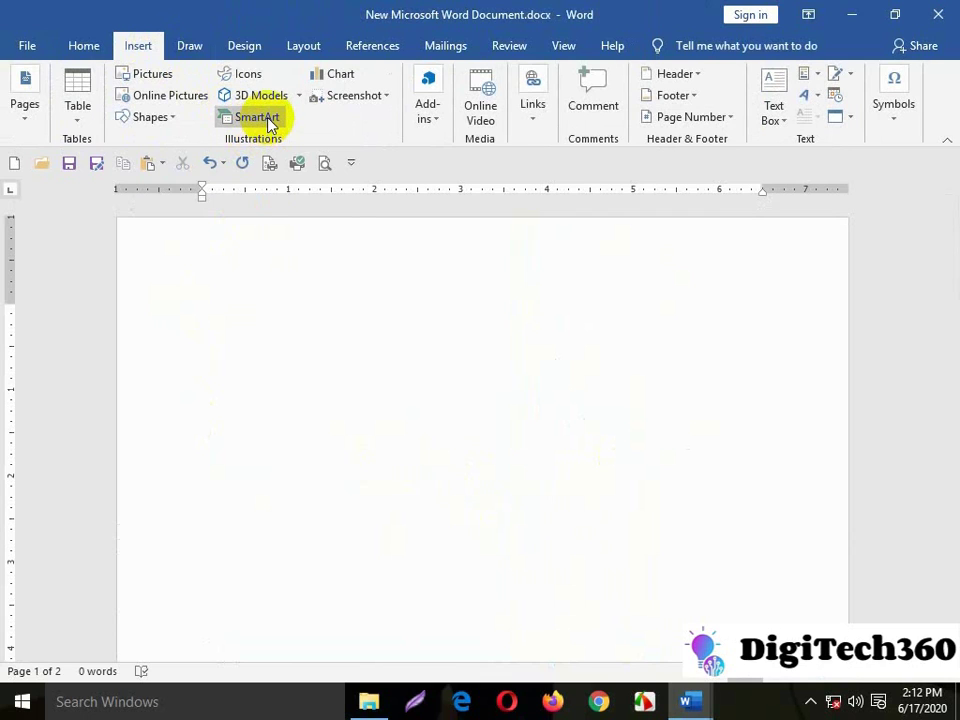
{"action": "left_click", "coordinate": [258, 118]}
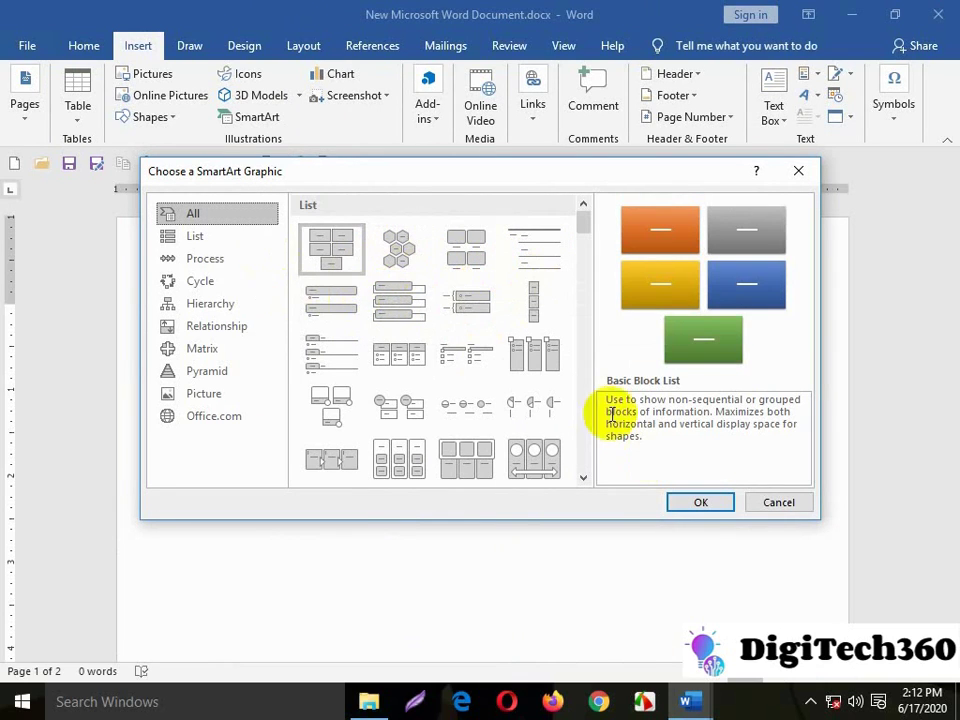
Step: Browse the List, Process, Hierarchy and Relationship SmartArt layout categories
{"action": "left_click", "coordinate": [230, 240]}
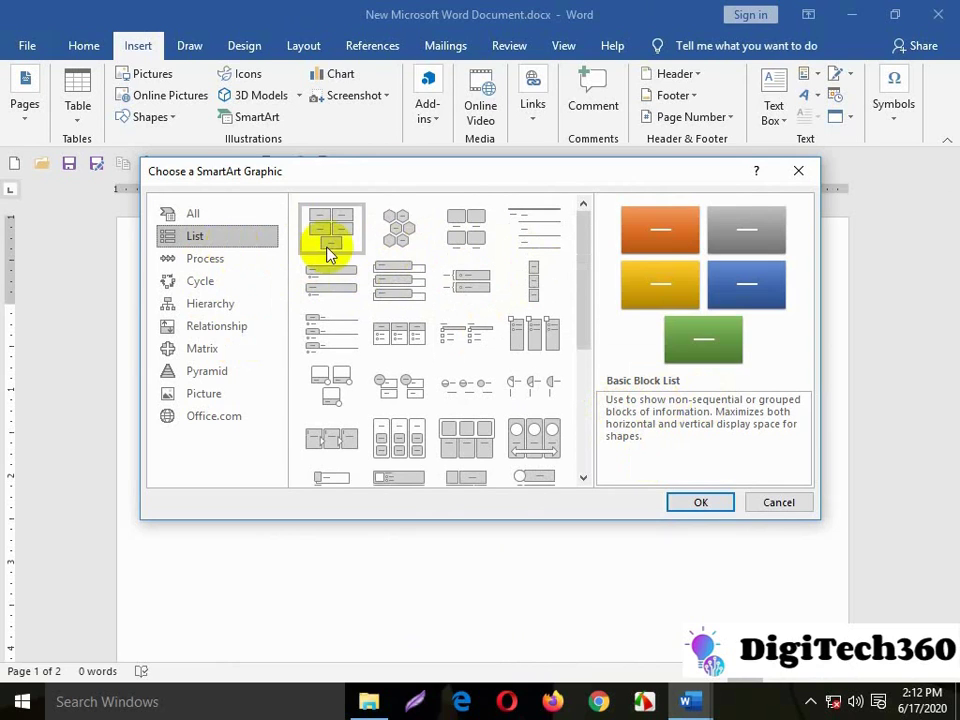
{"action": "left_click", "coordinate": [240, 259]}
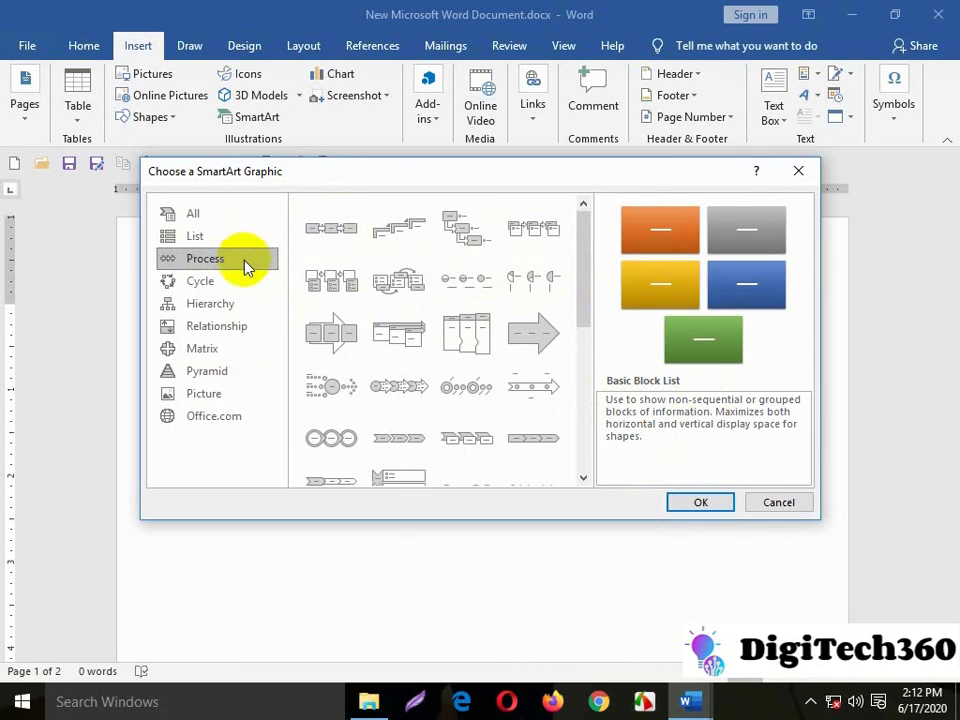
{"action": "left_click", "coordinate": [229, 302]}
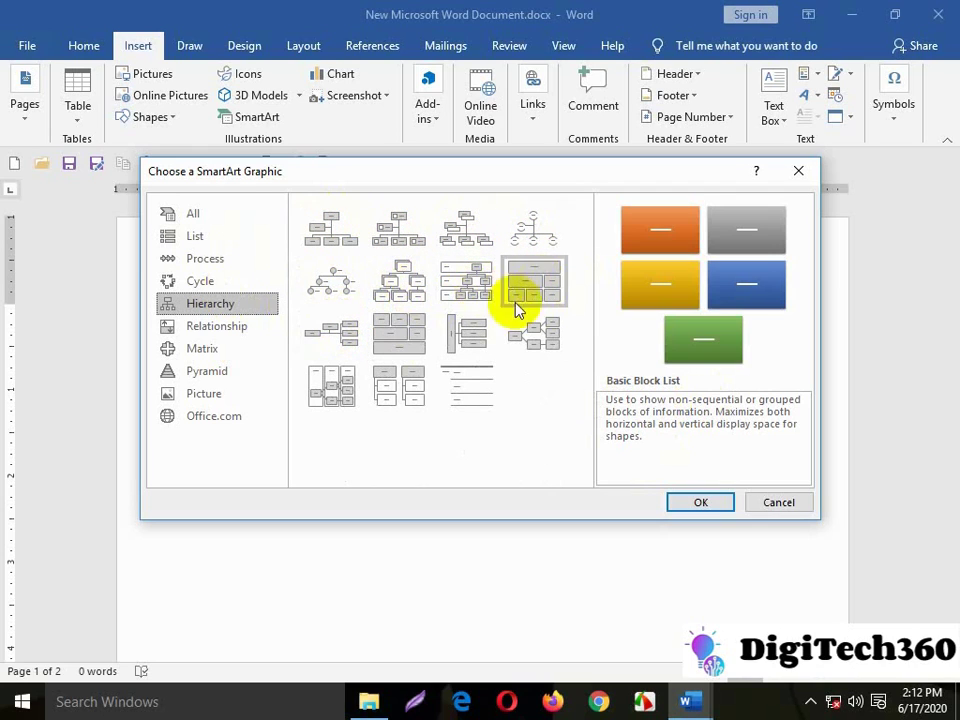
{"action": "left_click", "coordinate": [393, 289]}
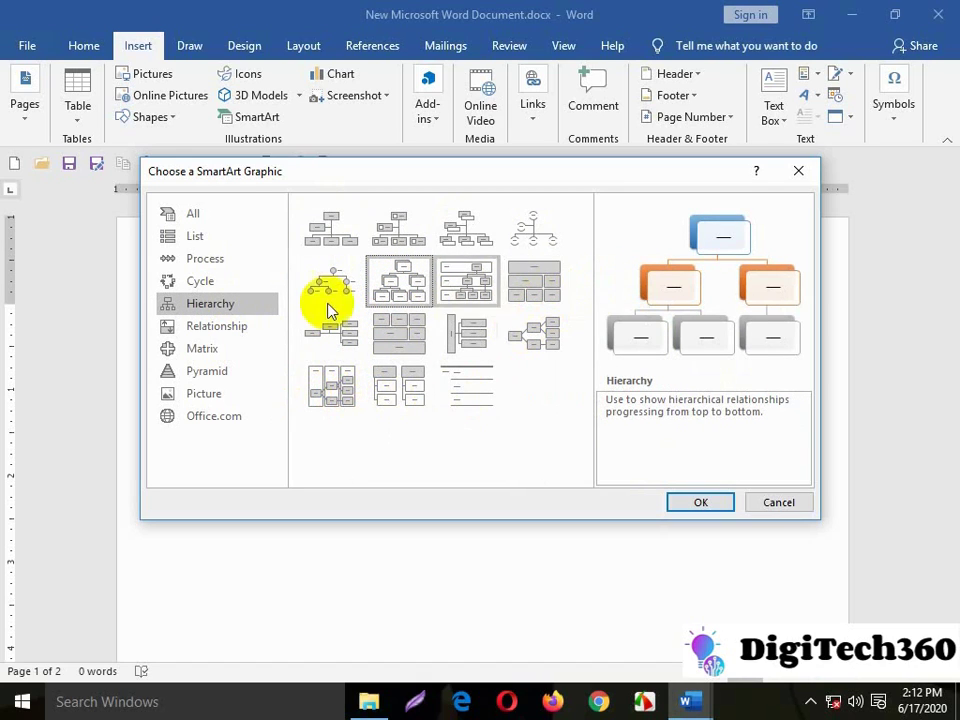
{"action": "left_click", "coordinate": [218, 334]}
{"action": "scroll", "coordinate": [439, 392], "scroll_direction": "down", "scroll_amount": 5}
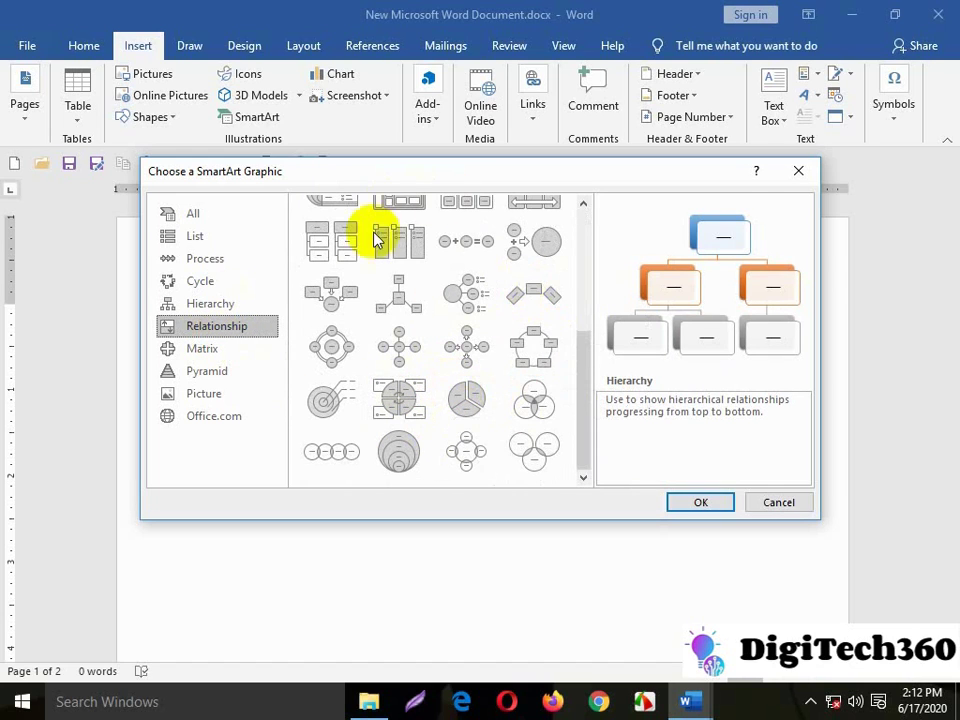
{"action": "scroll", "coordinate": [340, 290], "scroll_direction": "up", "scroll_amount": 5}
Step: Browse the Matrix, Pyramid, Picture and Office.com categories, then return to All
{"action": "left_click", "coordinate": [240, 349]}
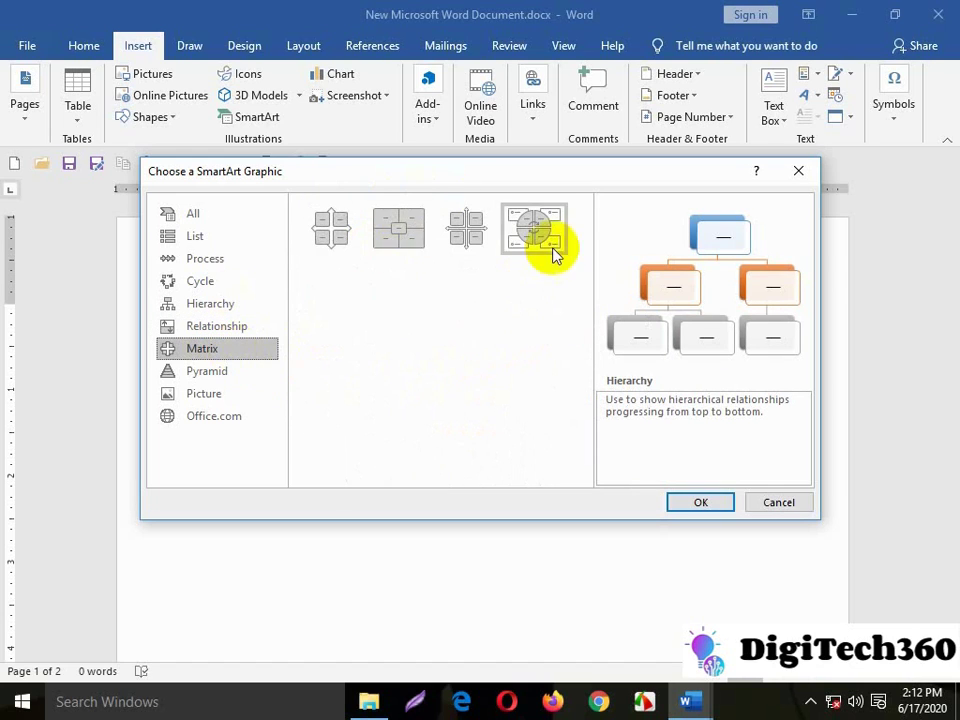
{"action": "left_click", "coordinate": [210, 374]}
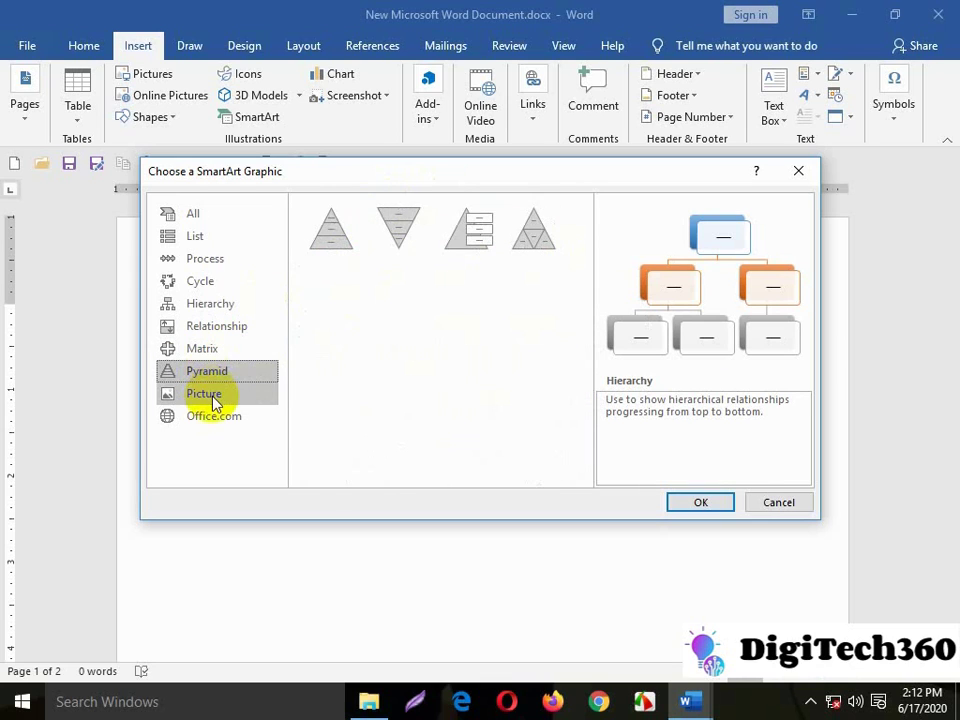
{"action": "left_click", "coordinate": [213, 396]}
{"action": "scroll", "coordinate": [460, 340], "scroll_direction": "down", "scroll_amount": 3}
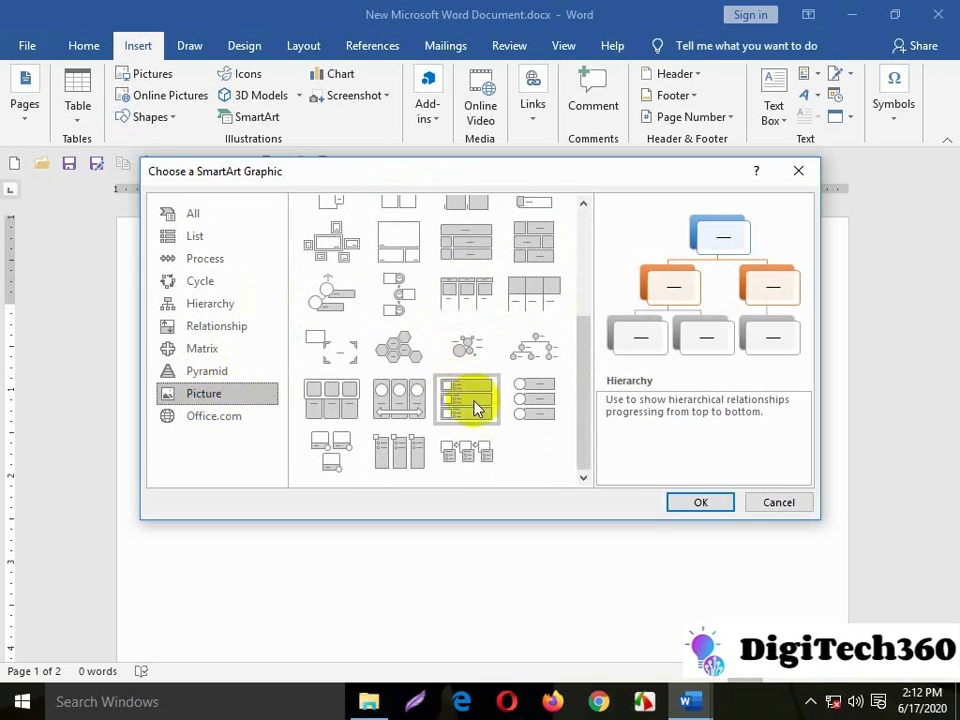
{"action": "left_click", "coordinate": [226, 415]}
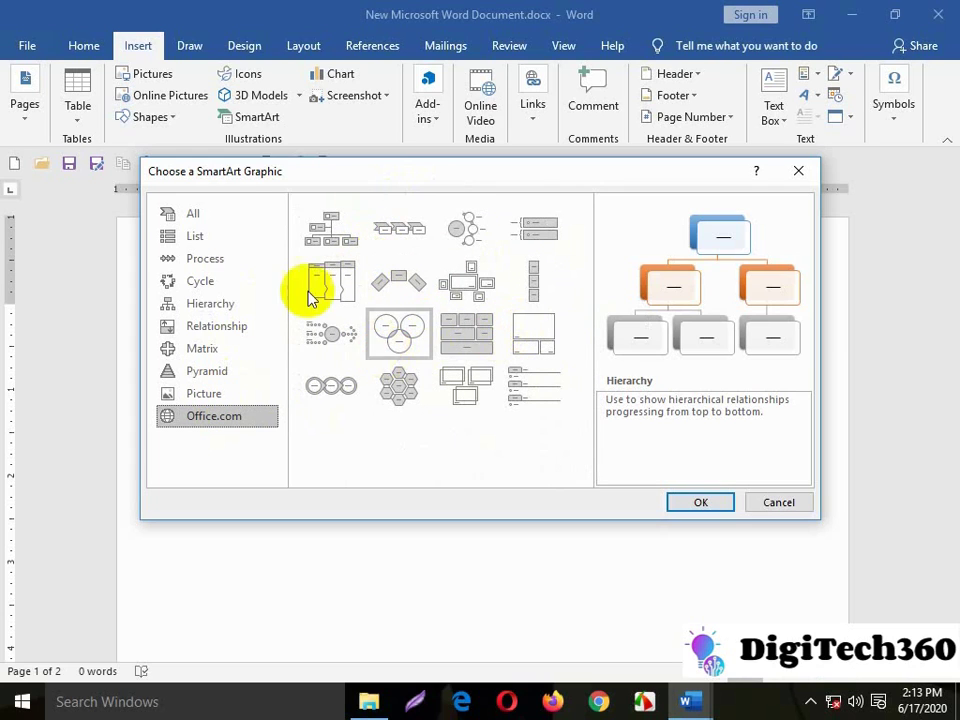
{"action": "left_click", "coordinate": [230, 233]}
{"action": "left_click", "coordinate": [230, 218]}
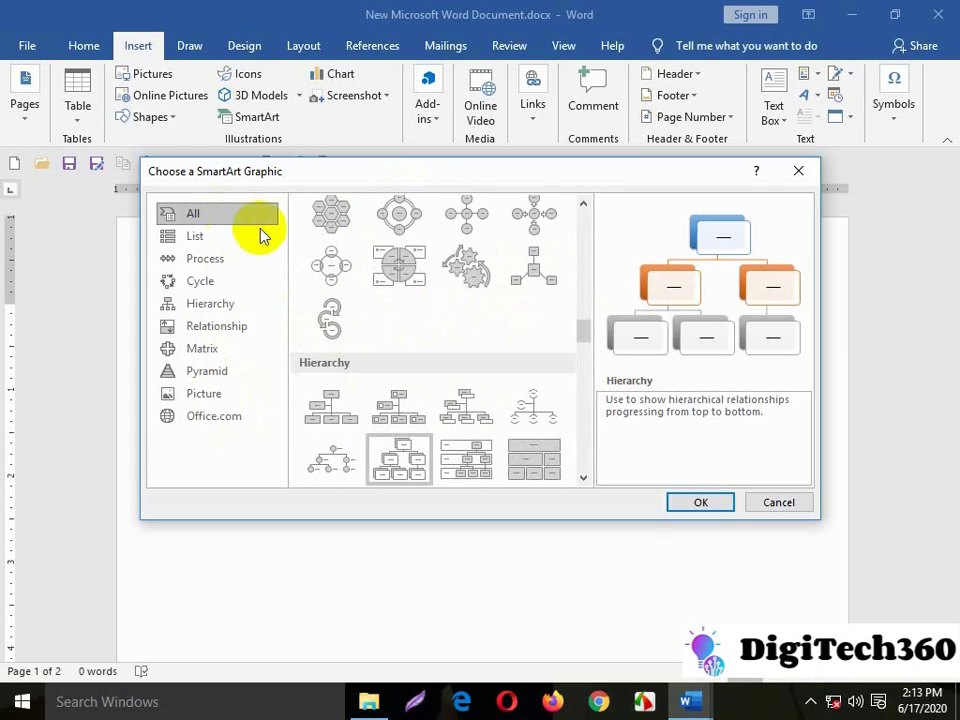
Step: Scroll the full layout list and select the Organization Chart layout
{"action": "scroll", "coordinate": [443, 345], "scroll_direction": "up", "scroll_amount": 5}
{"action": "scroll", "coordinate": [443, 345], "scroll_direction": "up", "scroll_amount": 5}
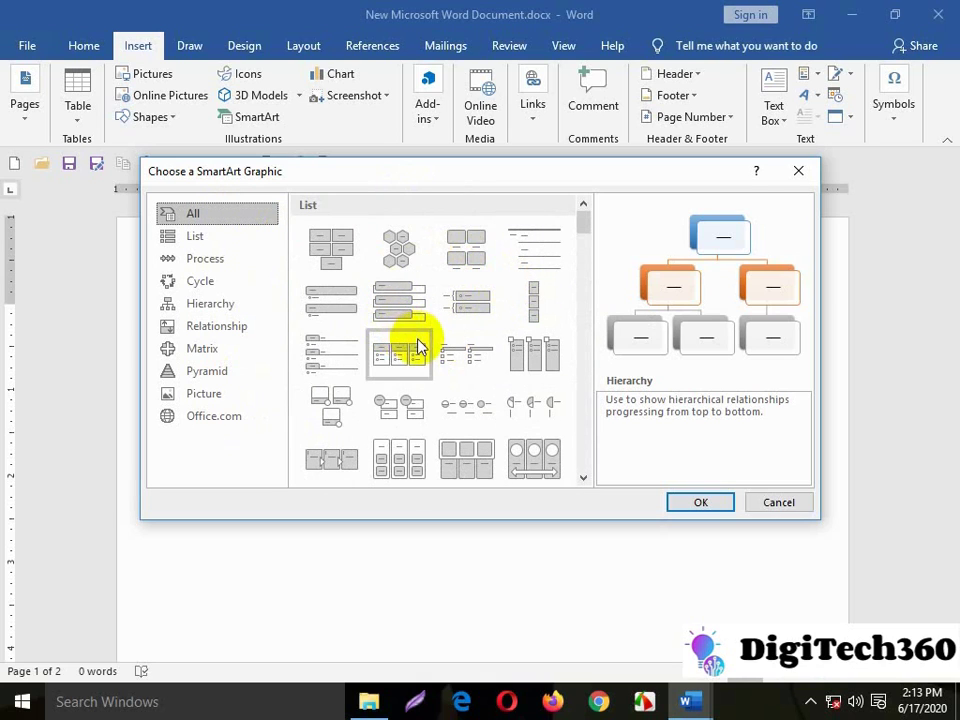
{"action": "scroll", "coordinate": [458, 355], "scroll_direction": "down", "scroll_amount": 3}
{"action": "scroll", "coordinate": [430, 362], "scroll_direction": "down", "scroll_amount": 2}
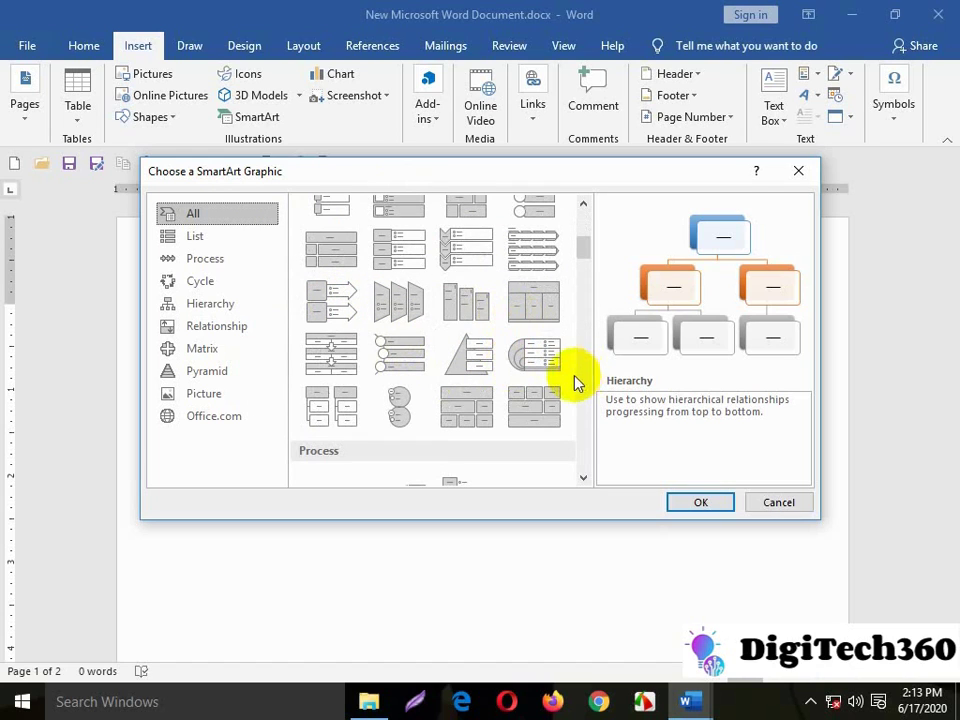
{"action": "scroll", "coordinate": [400, 398], "scroll_direction": "down", "scroll_amount": 3}
{"action": "scroll", "coordinate": [400, 398], "scroll_direction": "down", "scroll_amount": 10}
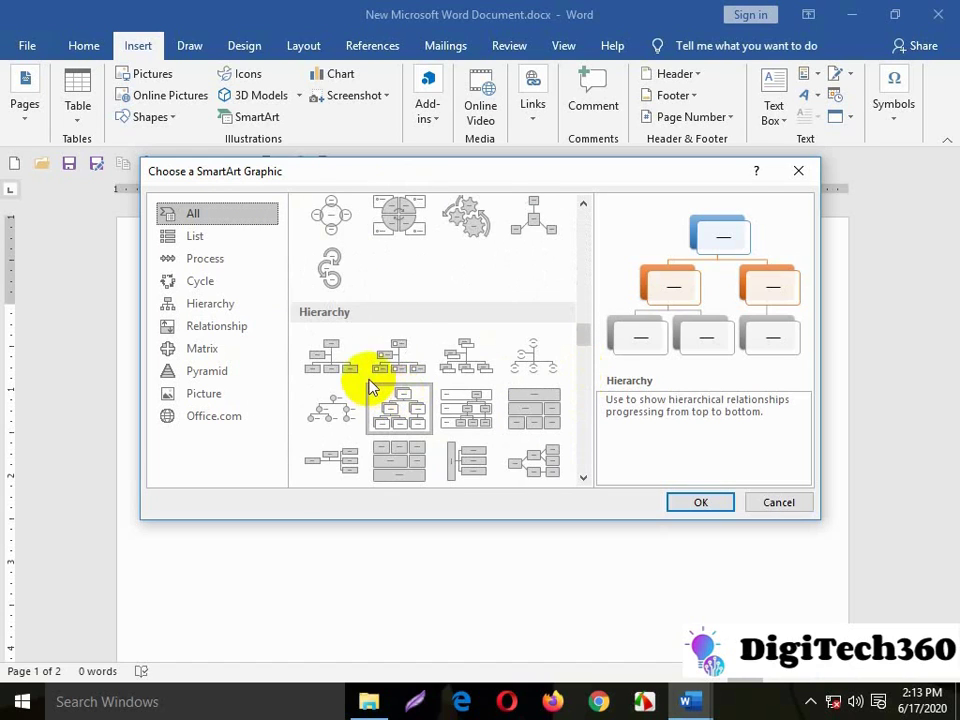
{"action": "left_click", "coordinate": [332, 356]}
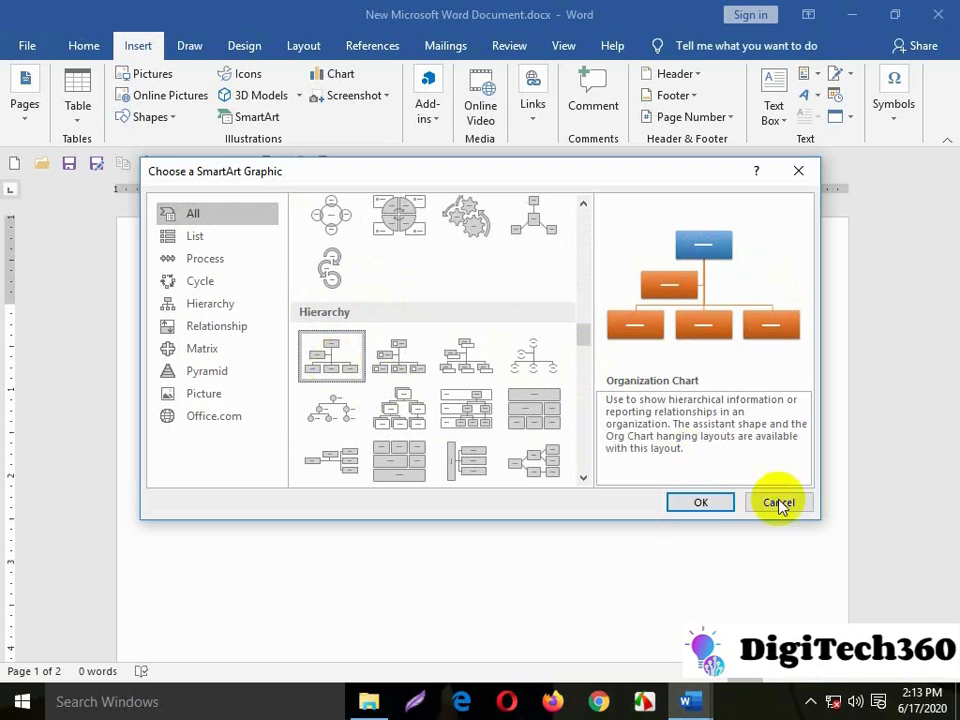
Step: Insert the Organization Chart and type OfficeApplication into its top box
{"action": "left_click", "coordinate": [714, 508]}
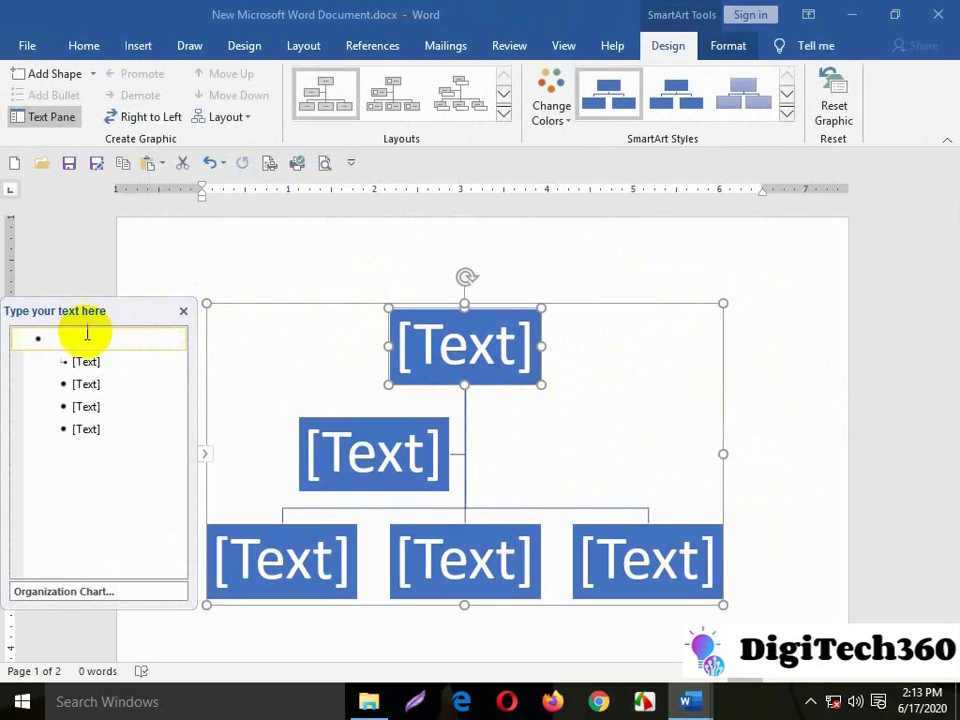
{"action": "left_click", "coordinate": [466, 358]}
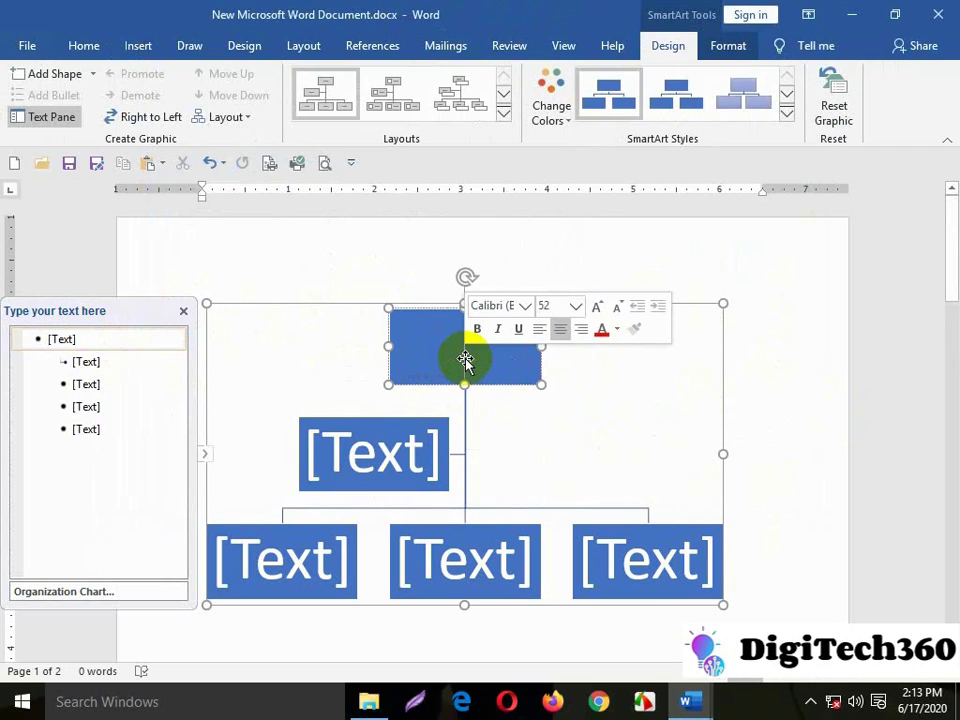
{"action": "left_click", "coordinate": [466, 358]}
{"action": "type", "text": "Off"}
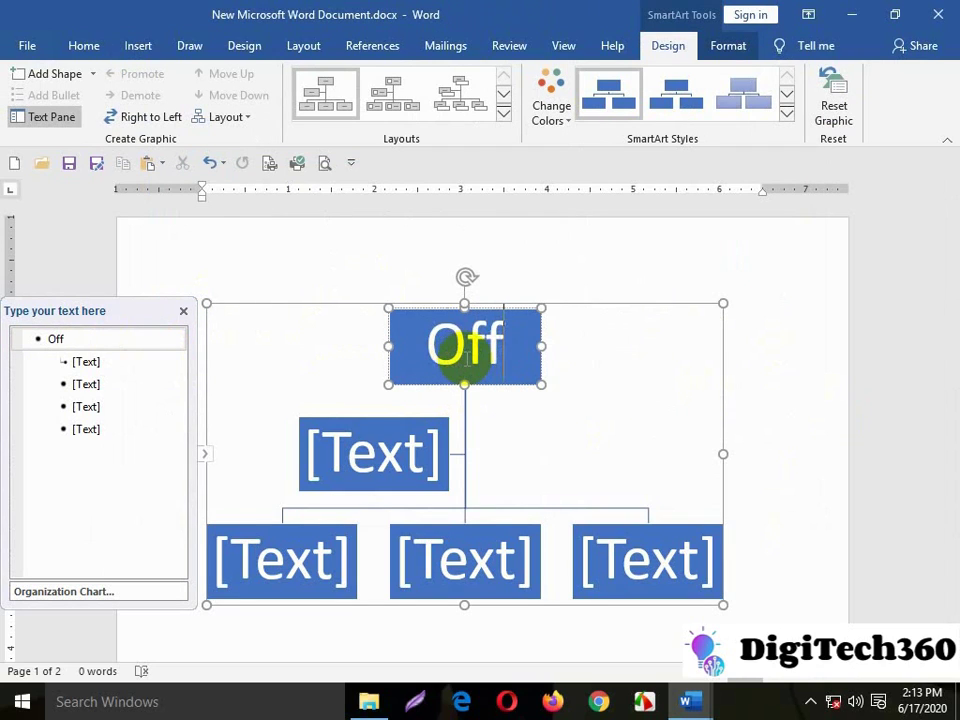
{"action": "type", "text": "ice"}
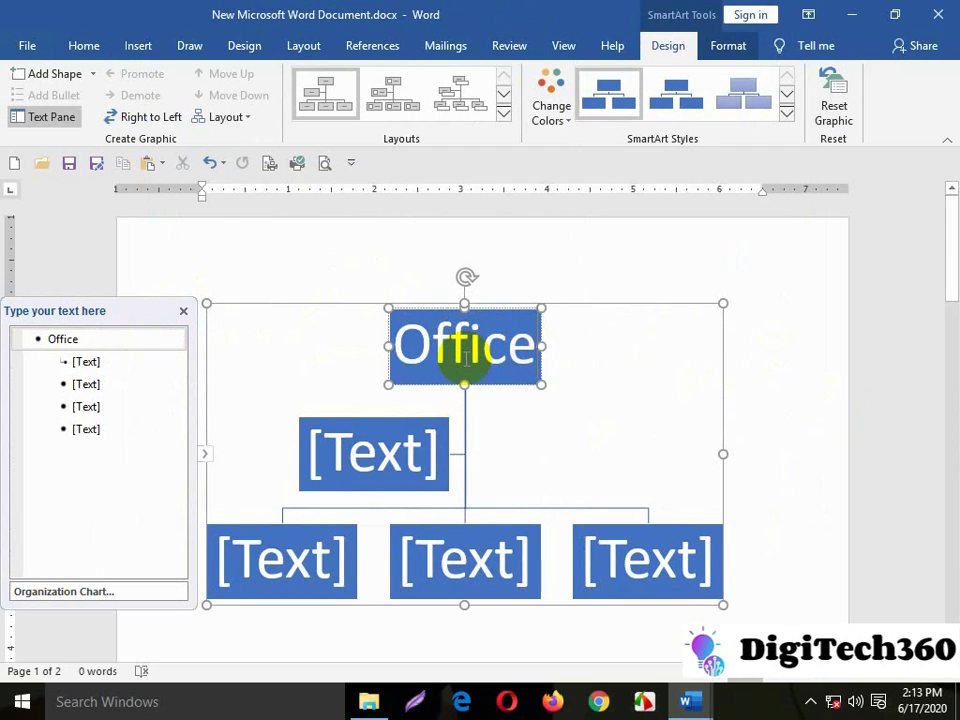
{"action": "type", "text": "Appl"}
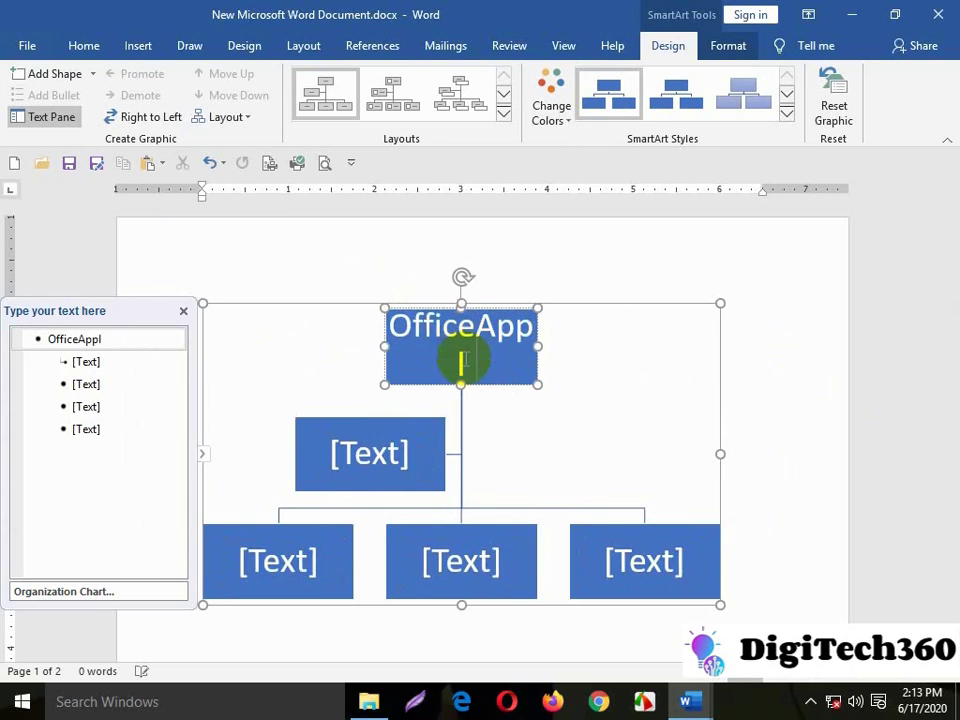
{"action": "type", "text": "ication"}
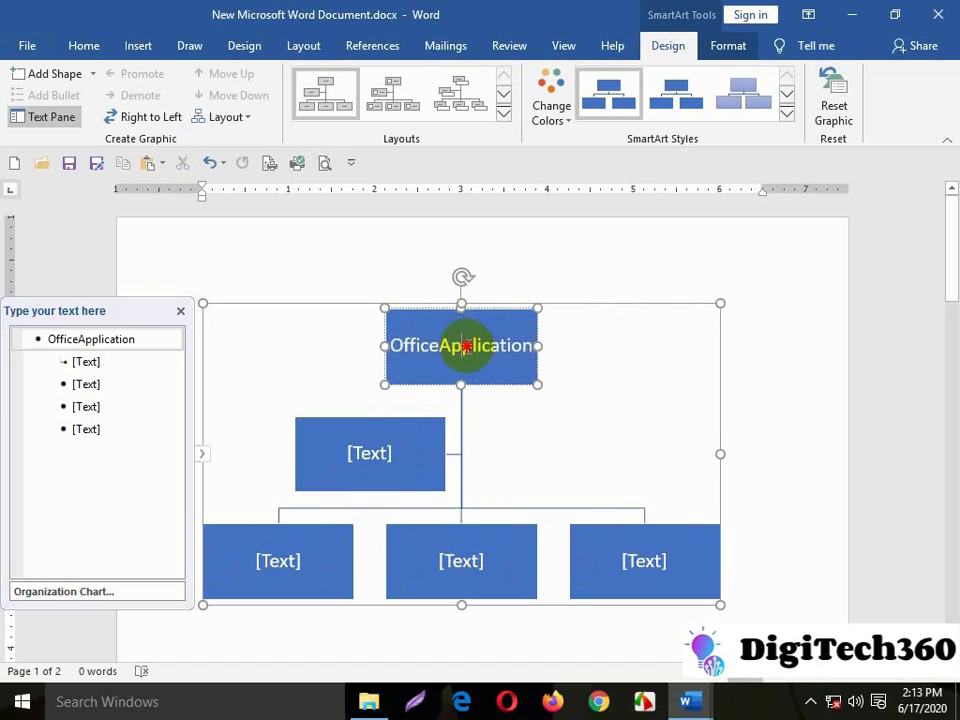
{"action": "double_click", "coordinate": [466, 345]}
Step: Make the OfficeApplication text orange via the mini toolbar's Font Color
{"action": "left_click", "coordinate": [479, 316]}
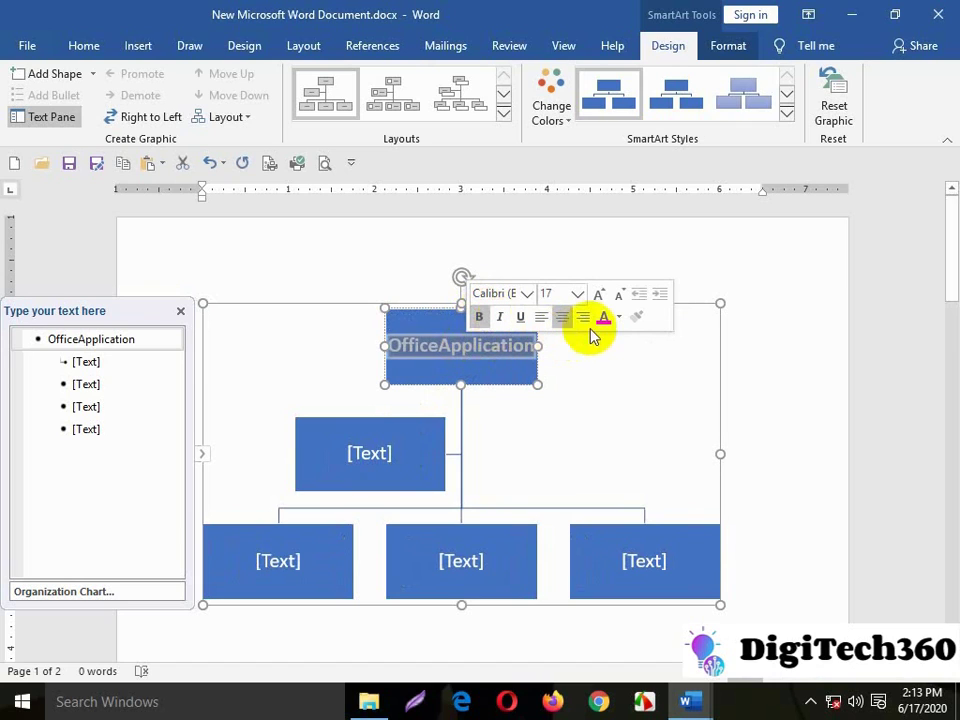
{"action": "left_click", "coordinate": [619, 317]}
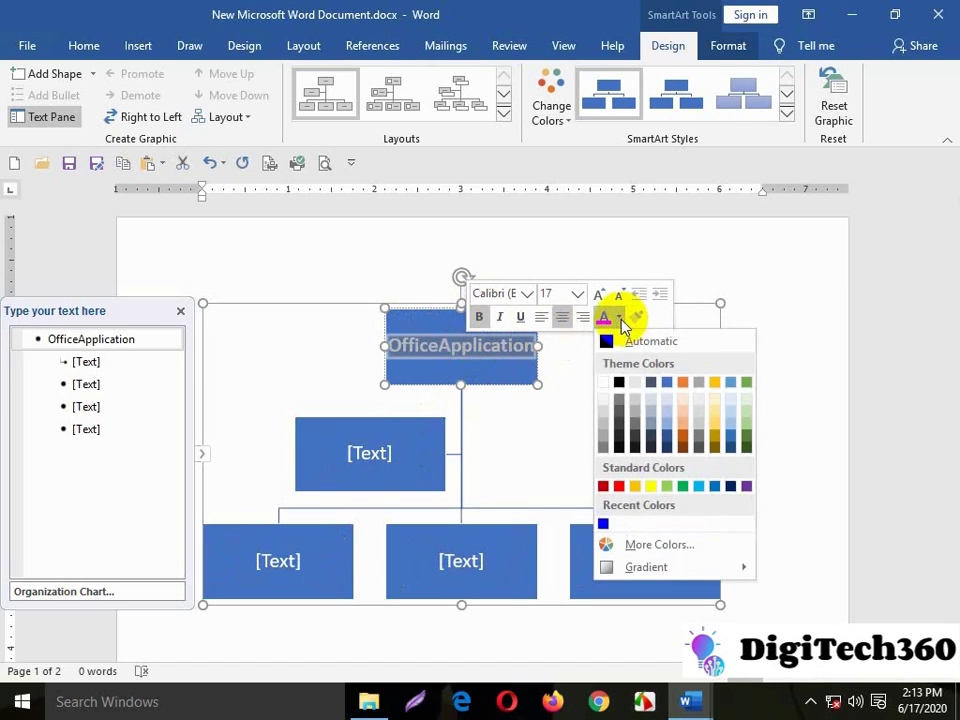
{"action": "left_click", "coordinate": [682, 384]}
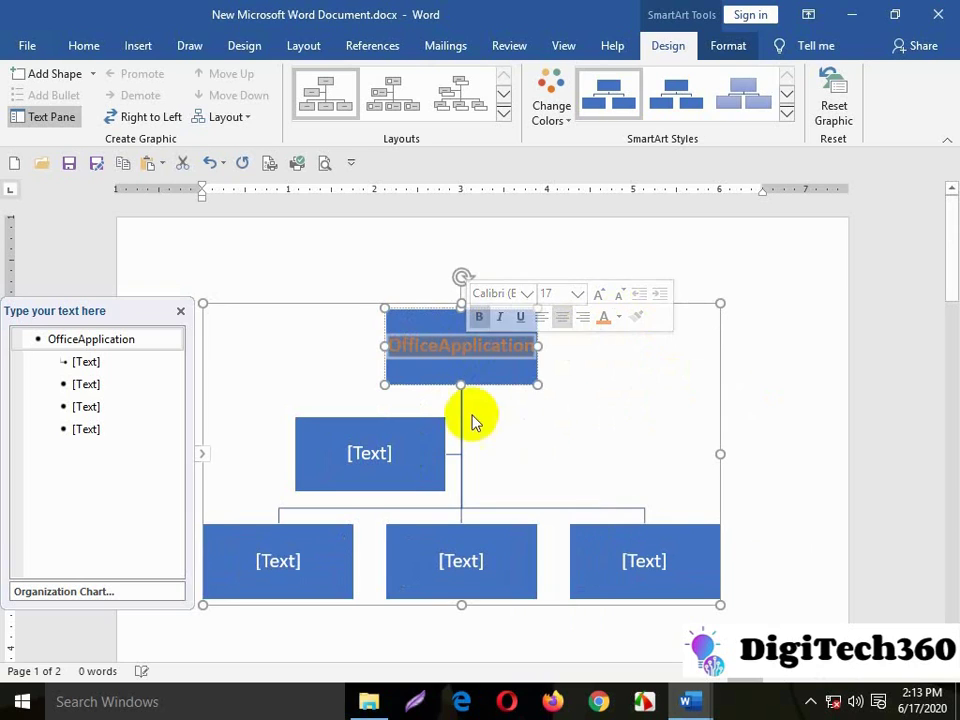
{"action": "left_click", "coordinate": [401, 452]}
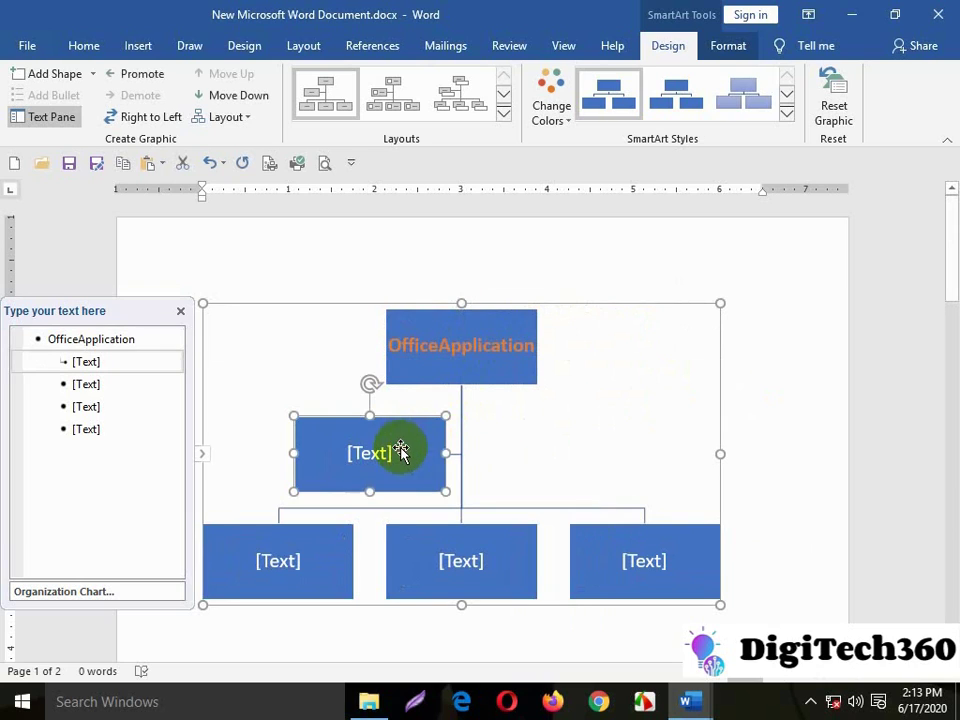
Step: Click into the second-level box's text, then click out of it
{"action": "left_click", "coordinate": [105, 369]}
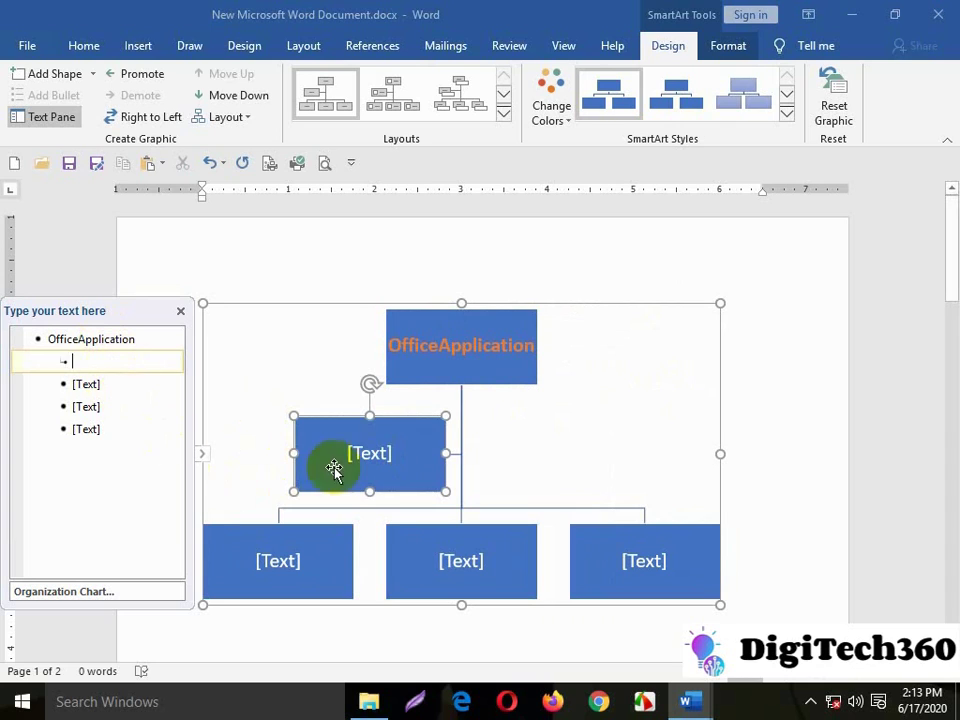
{"action": "scroll", "coordinate": [531, 435], "scroll_direction": "down", "scroll_amount": 5}
{"action": "scroll", "coordinate": [520, 402], "scroll_direction": "up", "scroll_amount": 5}
{"action": "scroll", "coordinate": [520, 402], "scroll_direction": "up", "scroll_amount": 1}
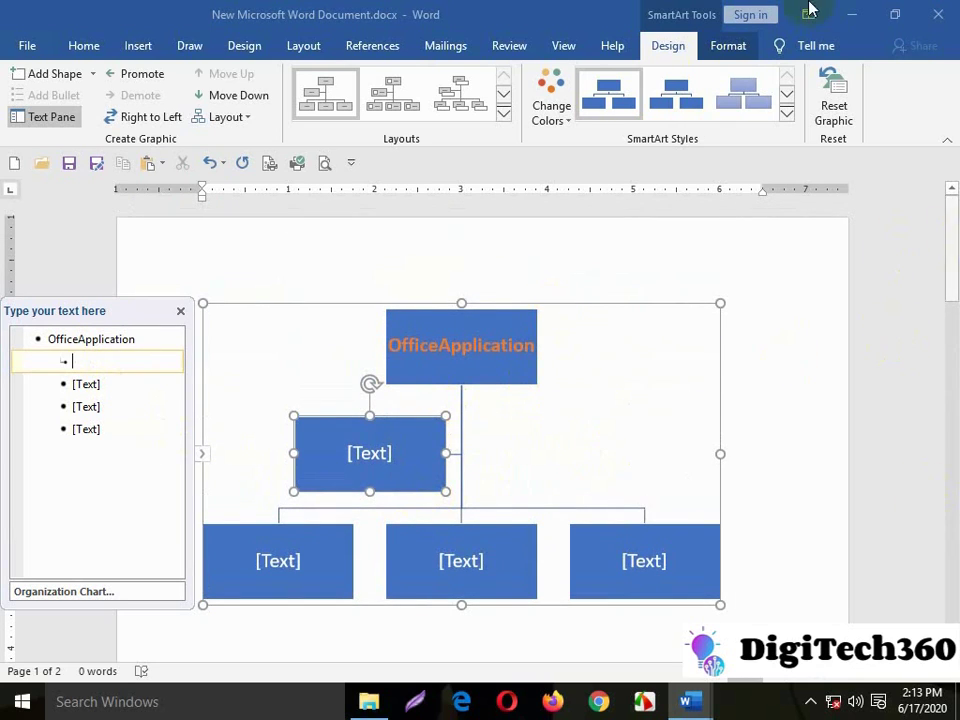
{"action": "left_click", "coordinate": [468, 448]}
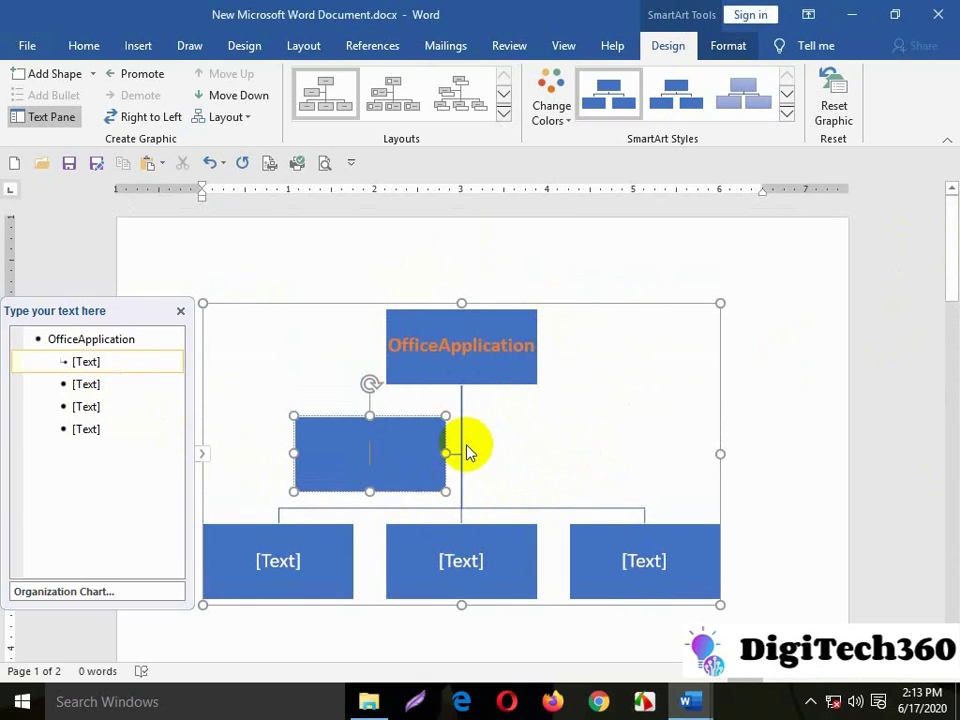
{"action": "left_click", "coordinate": [492, 512]}
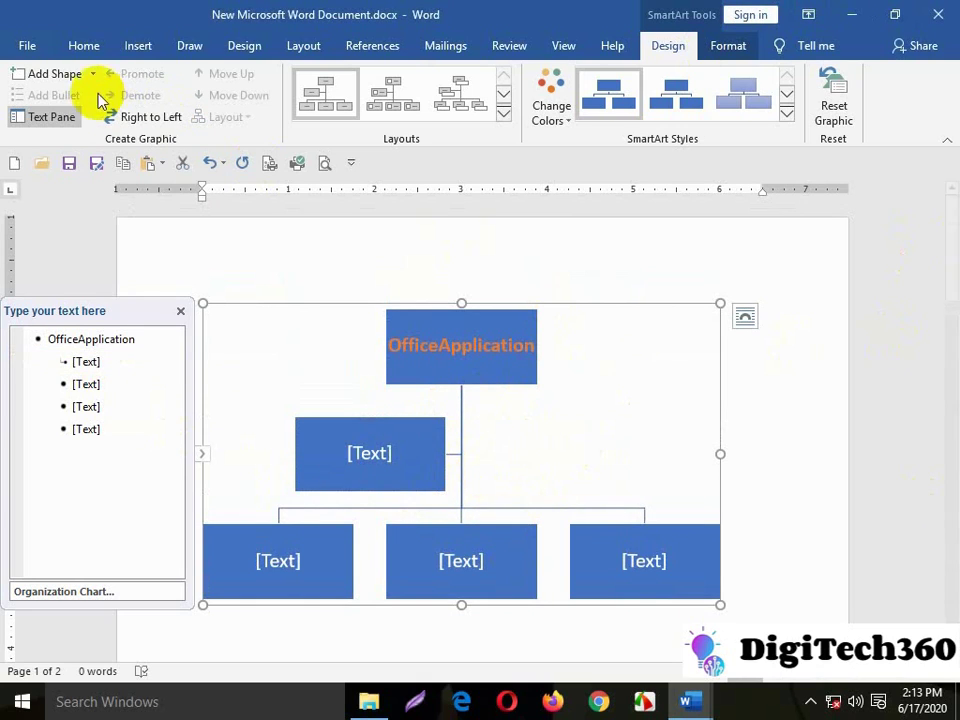
Step: Add two shapes below the bottom-left box and one below the middle bottom box
{"action": "left_click", "coordinate": [62, 76]}
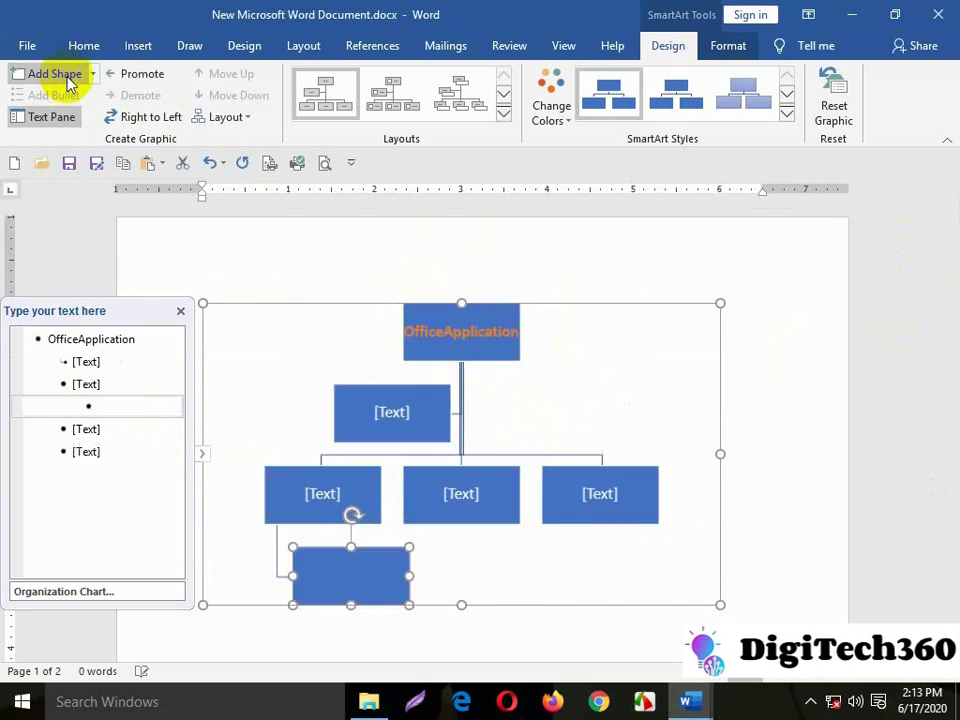
{"action": "scroll", "coordinate": [407, 590], "scroll_direction": "down", "scroll_amount": 3}
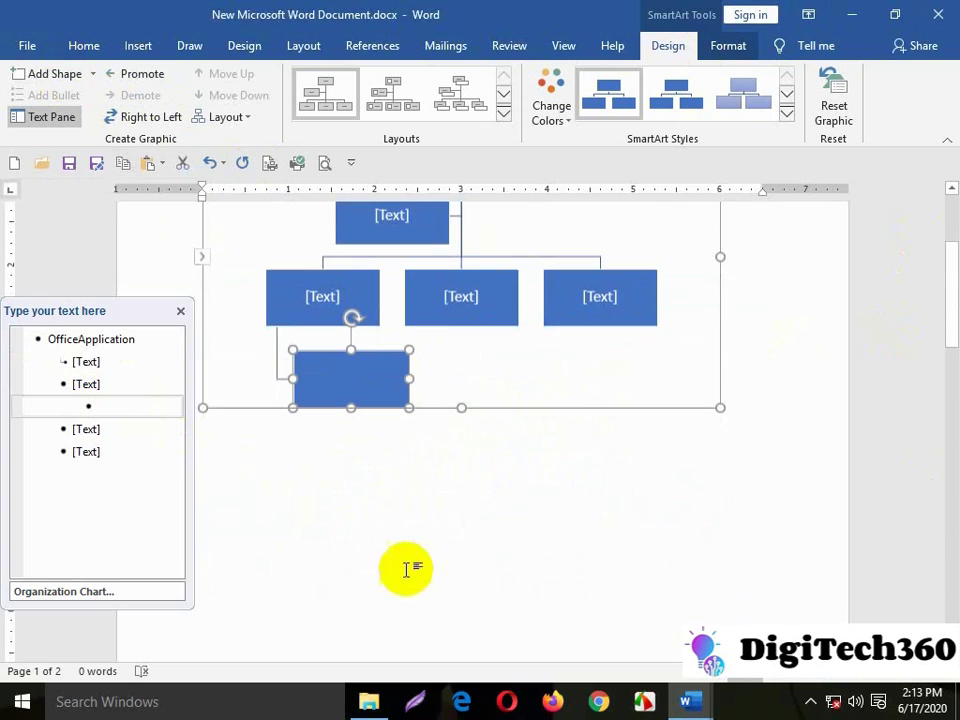
{"action": "left_click", "coordinate": [45, 75]}
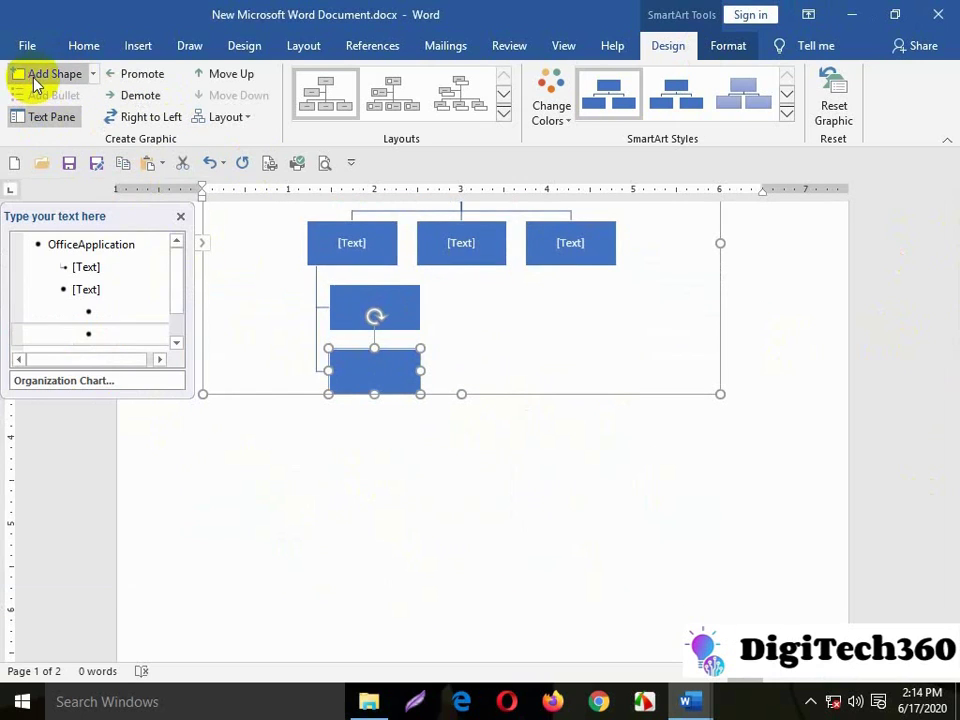
{"action": "left_click", "coordinate": [460, 242]}
{"action": "scroll", "coordinate": [495, 350], "scroll_direction": "up", "scroll_amount": 3}
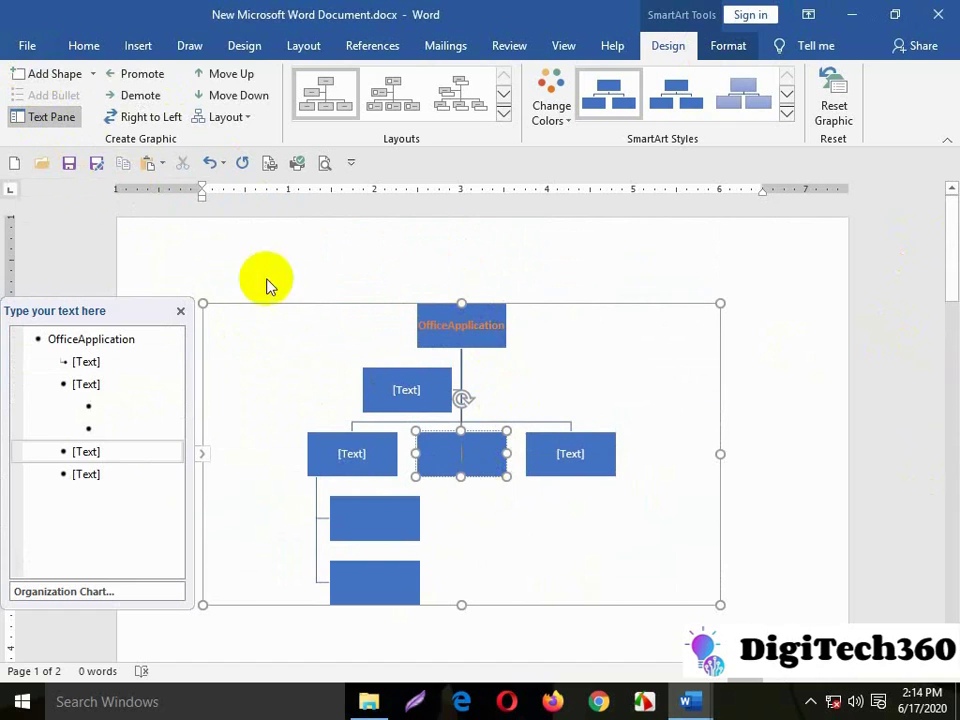
{"action": "left_click", "coordinate": [55, 75]}
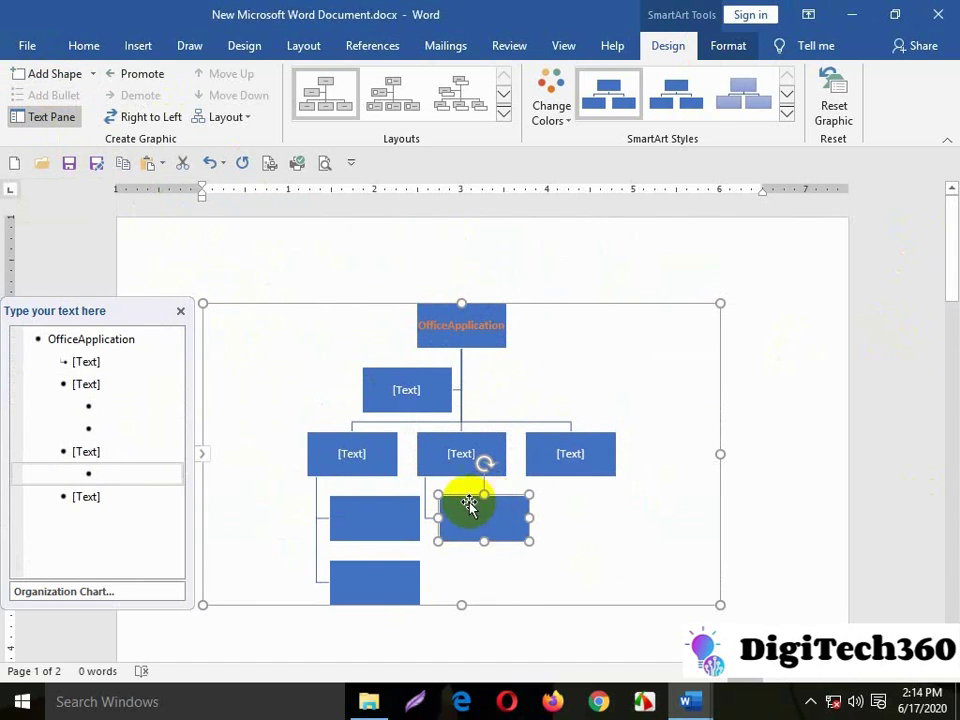
Step: Add two boxes under the right bottom box and another under the left column
{"action": "left_click", "coordinate": [570, 455]}
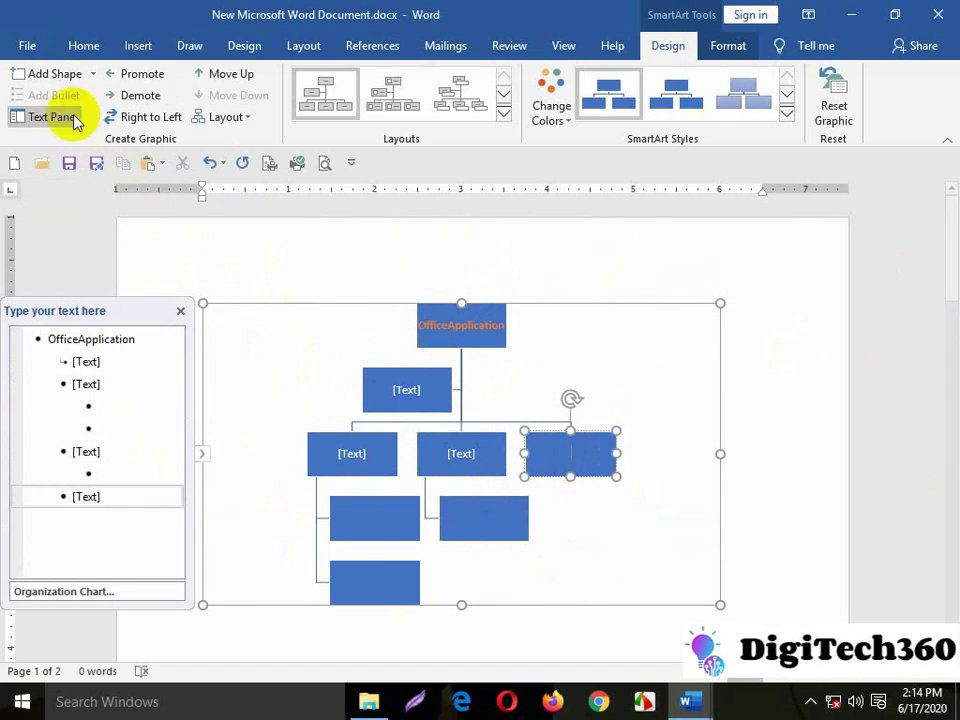
{"action": "left_click", "coordinate": [55, 76]}
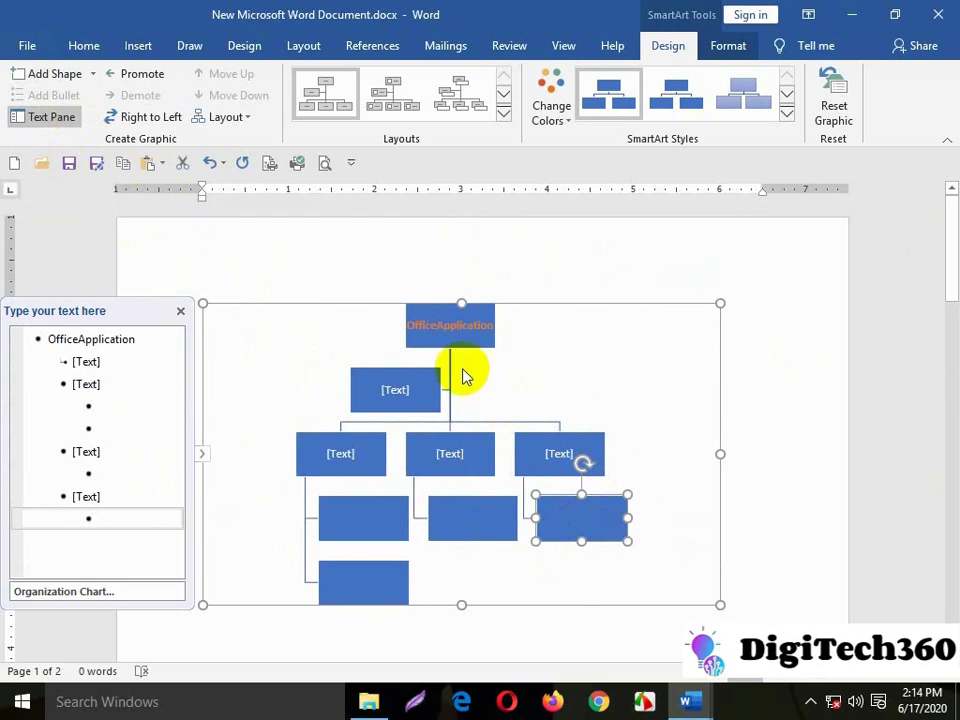
{"action": "left_click", "coordinate": [452, 385]}
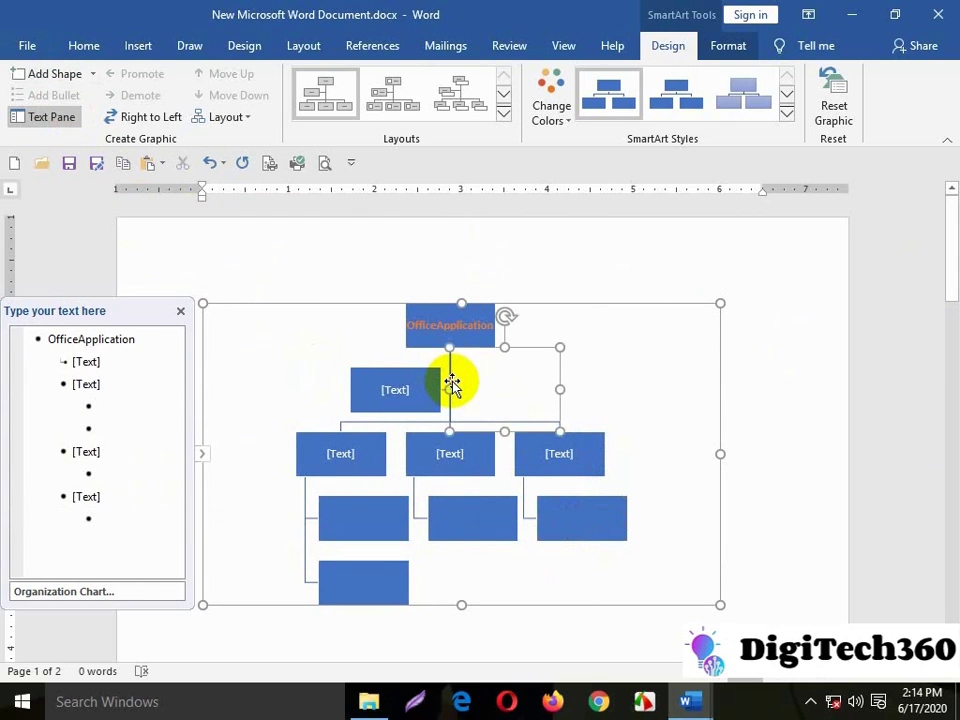
{"action": "left_click", "coordinate": [55, 76]}
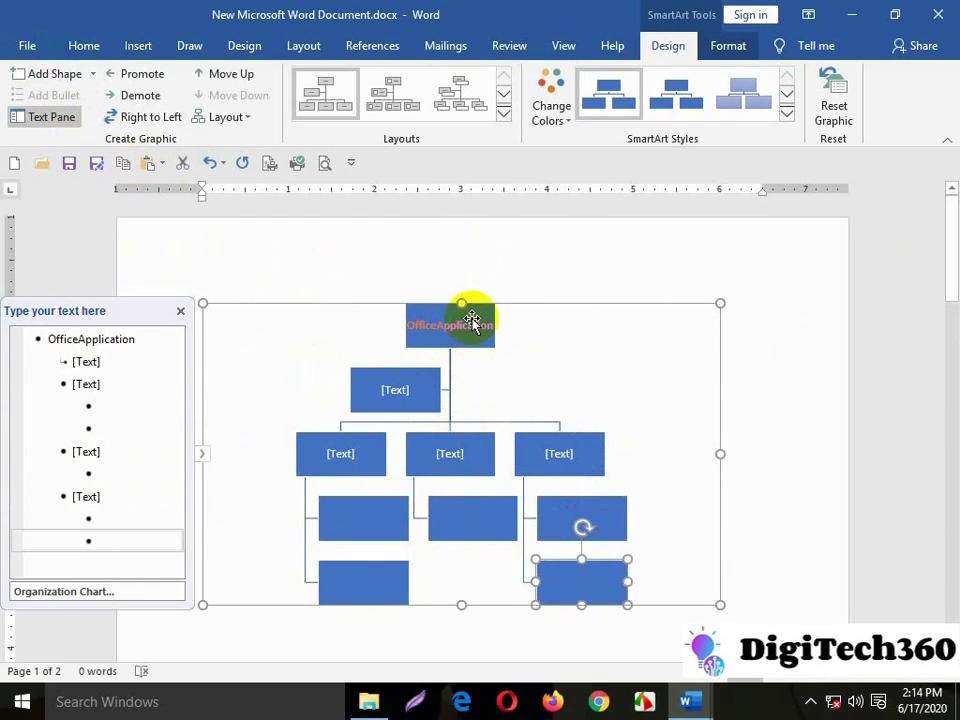
{"action": "left_click", "coordinate": [470, 322]}
{"action": "left_click", "coordinate": [58, 76]}
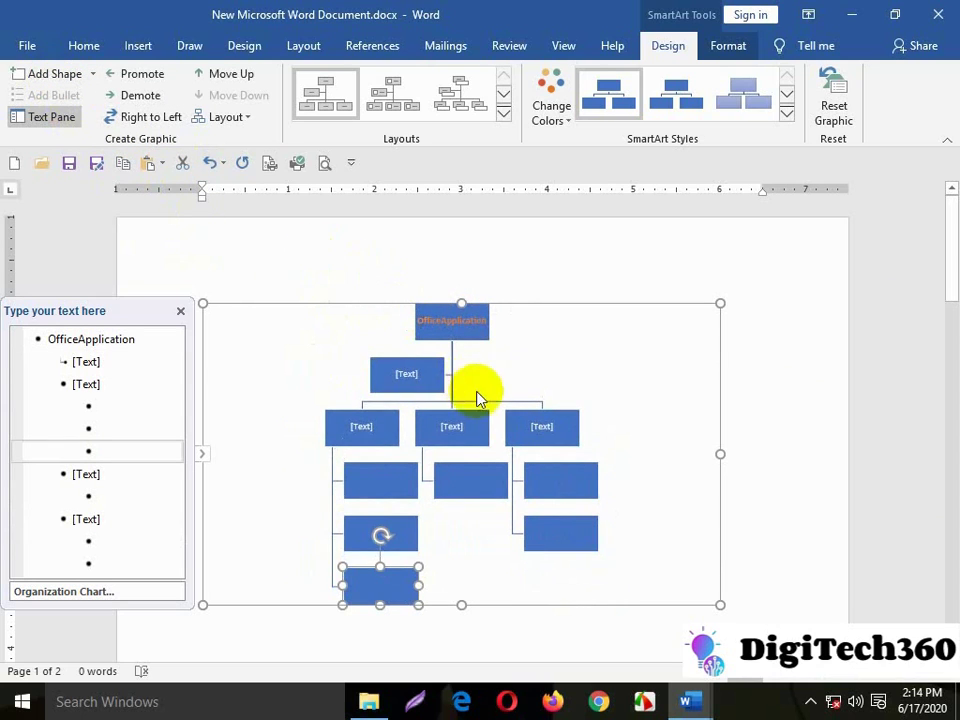
Step: Add a blank box beneath the middle branch, then close and reopen the Text Pane
{"action": "scroll", "coordinate": [545, 430], "scroll_direction": "down", "scroll_amount": 5}
{"action": "scroll", "coordinate": [520, 440], "scroll_direction": "up", "scroll_amount": 5}
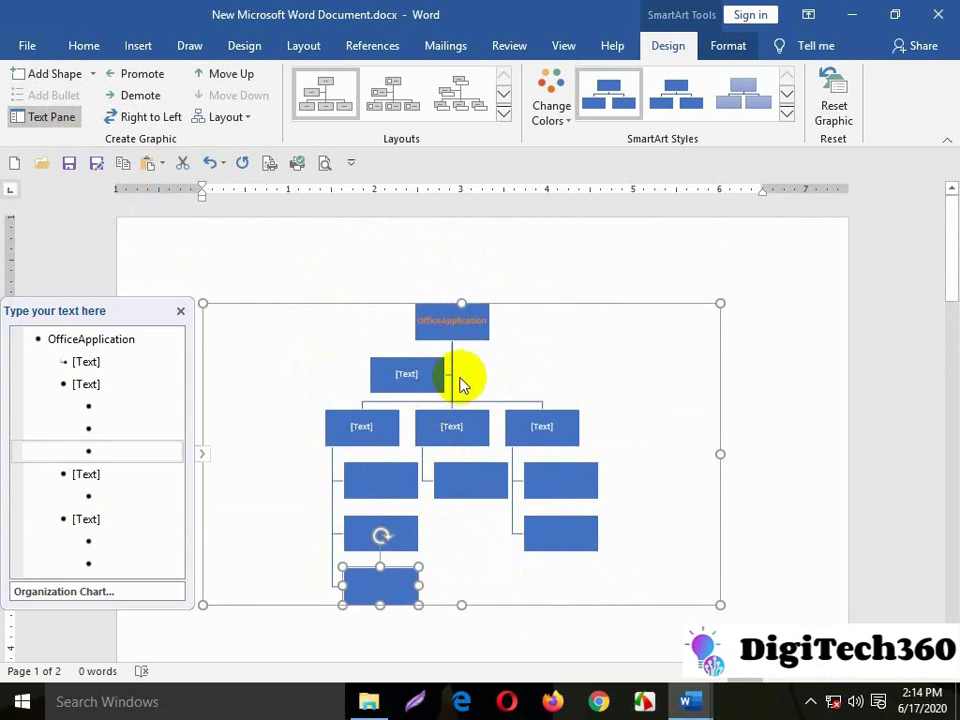
{"action": "left_click", "coordinate": [458, 478]}
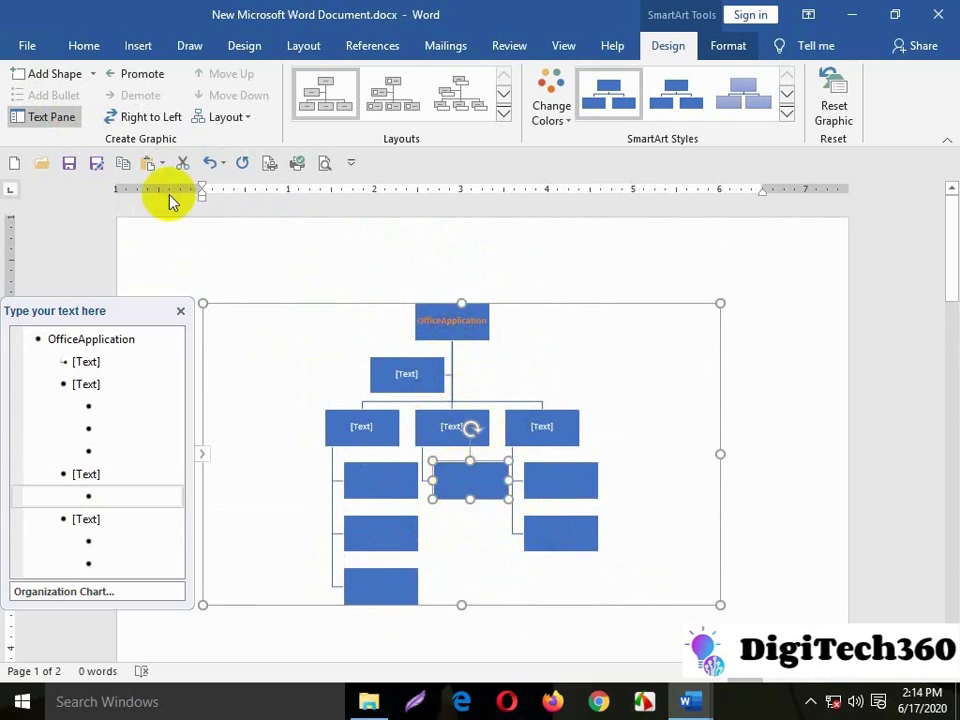
{"action": "left_click", "coordinate": [62, 75]}
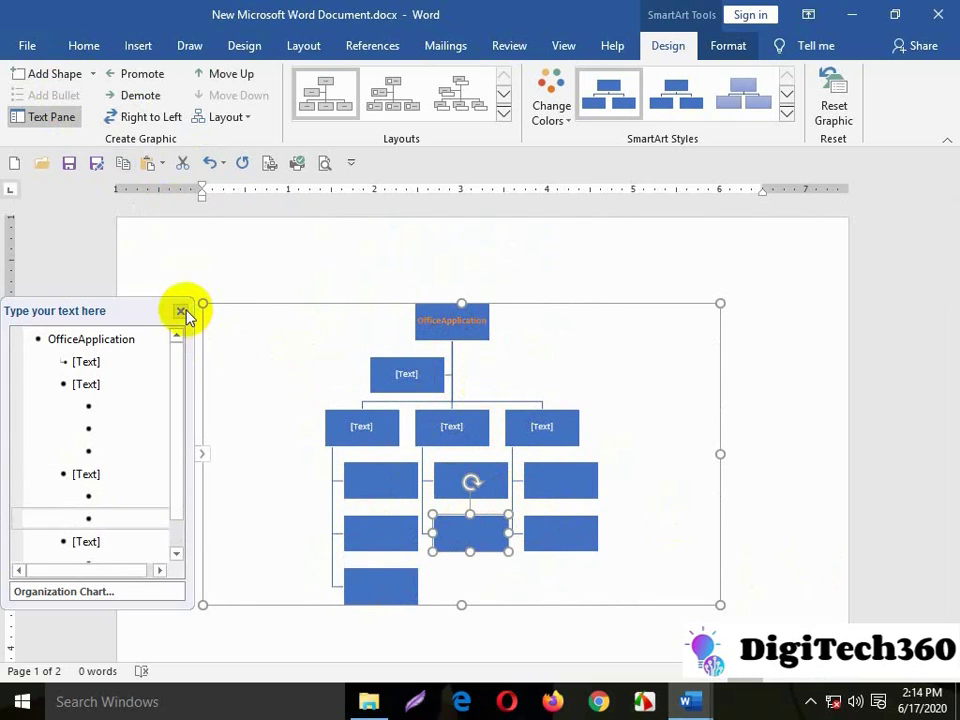
{"action": "left_click", "coordinate": [181, 312]}
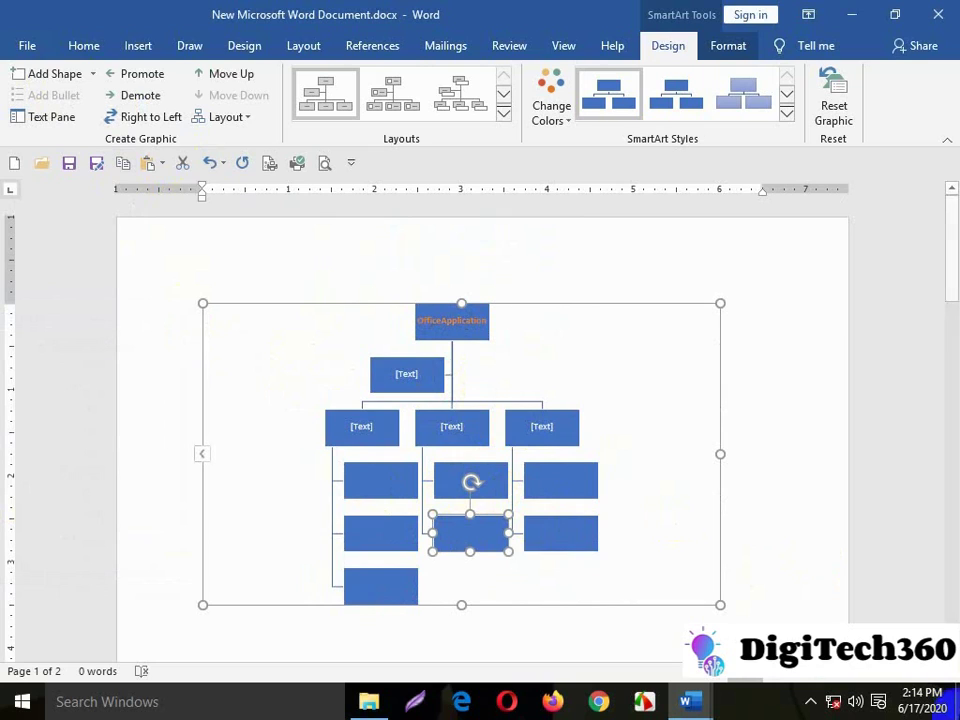
{"action": "left_click", "coordinate": [52, 117]}
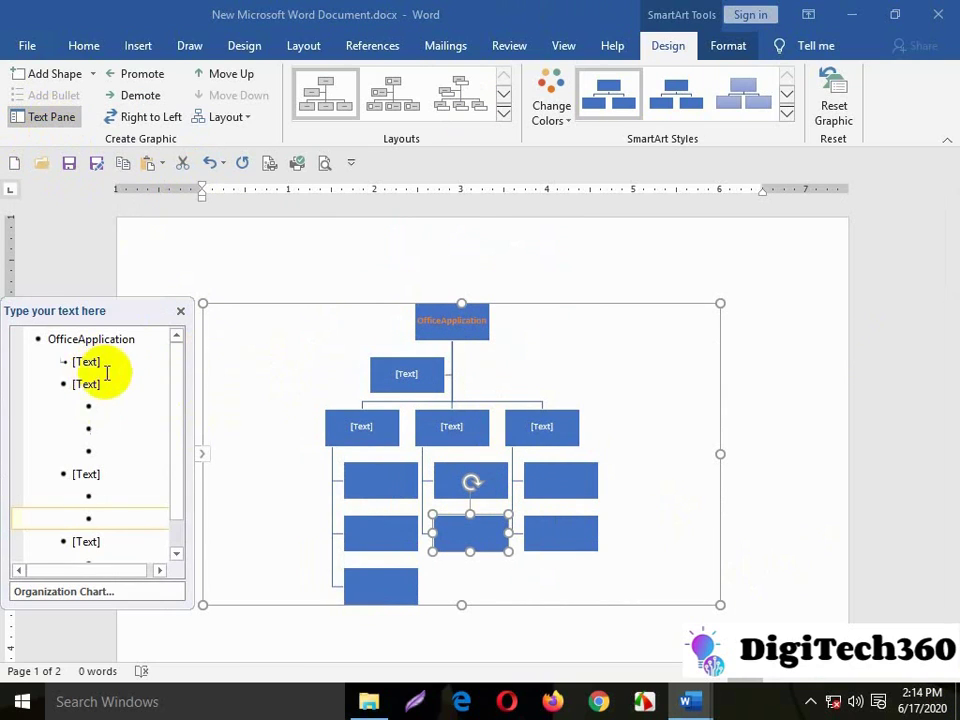
Step: Label the assistant box gtttt, promoting and demoting it twice back under OfficeApplication
{"action": "left_click", "coordinate": [78, 364]}
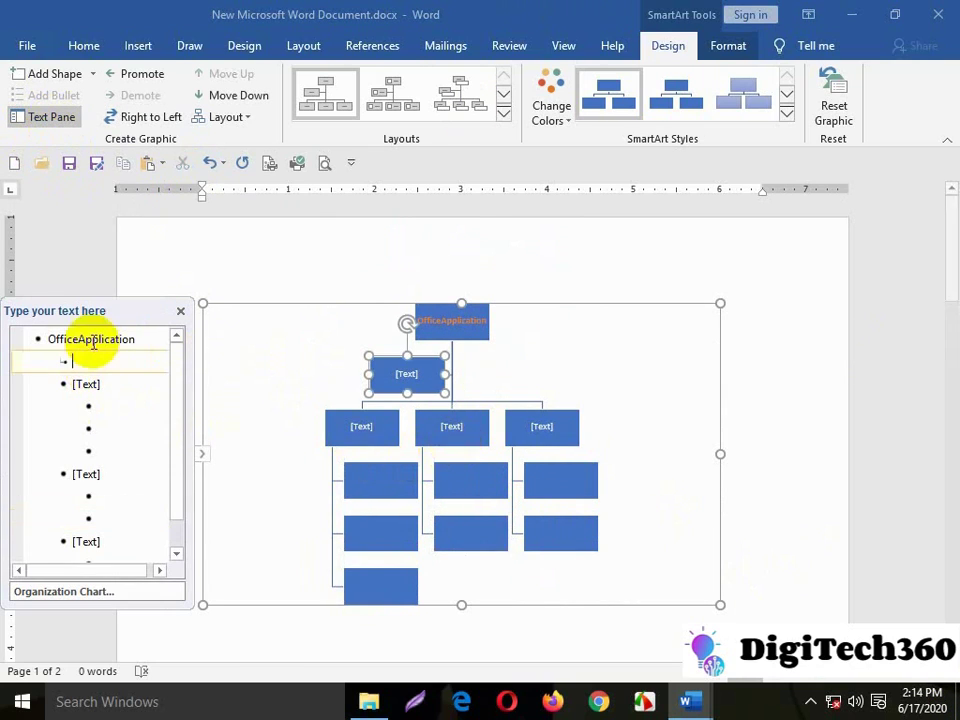
{"action": "type", "text": "gtttt"}
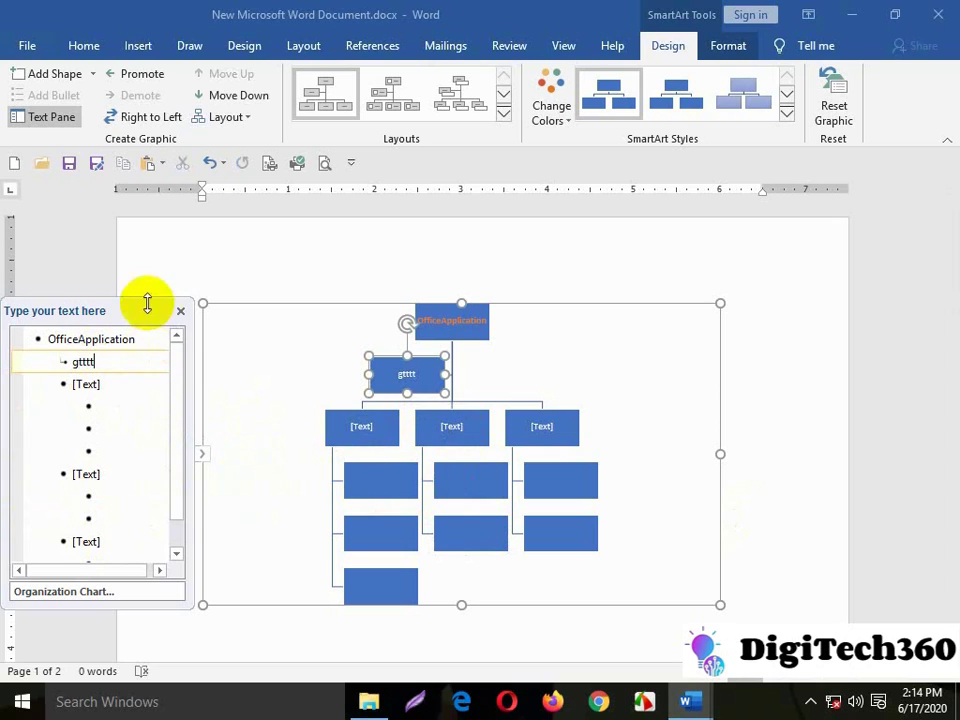
{"action": "left_click", "coordinate": [119, 82]}
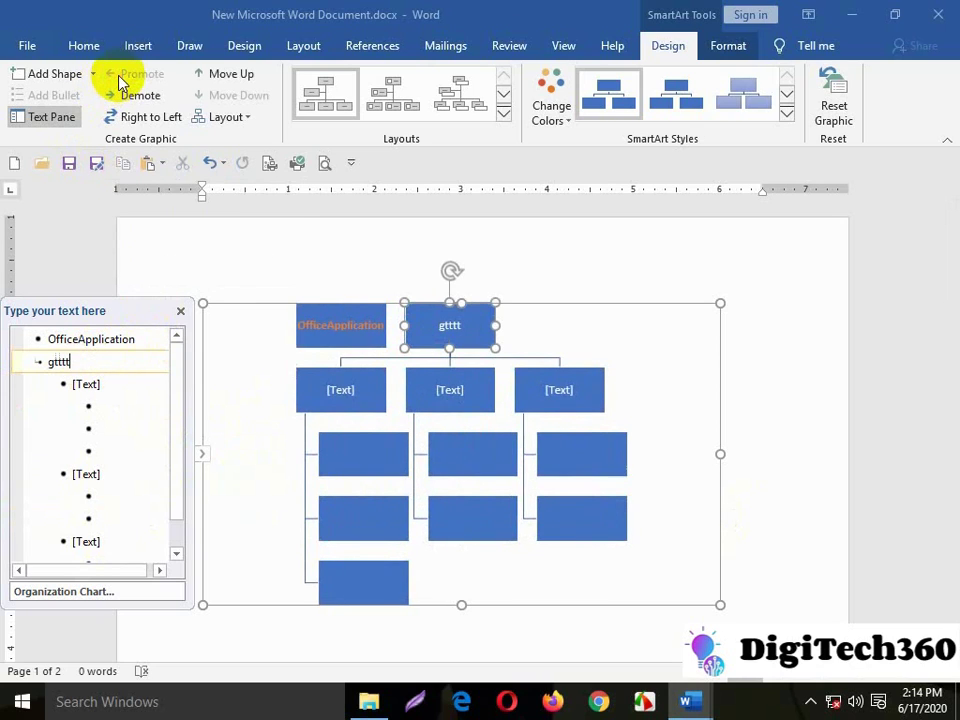
{"action": "left_click", "coordinate": [127, 100]}
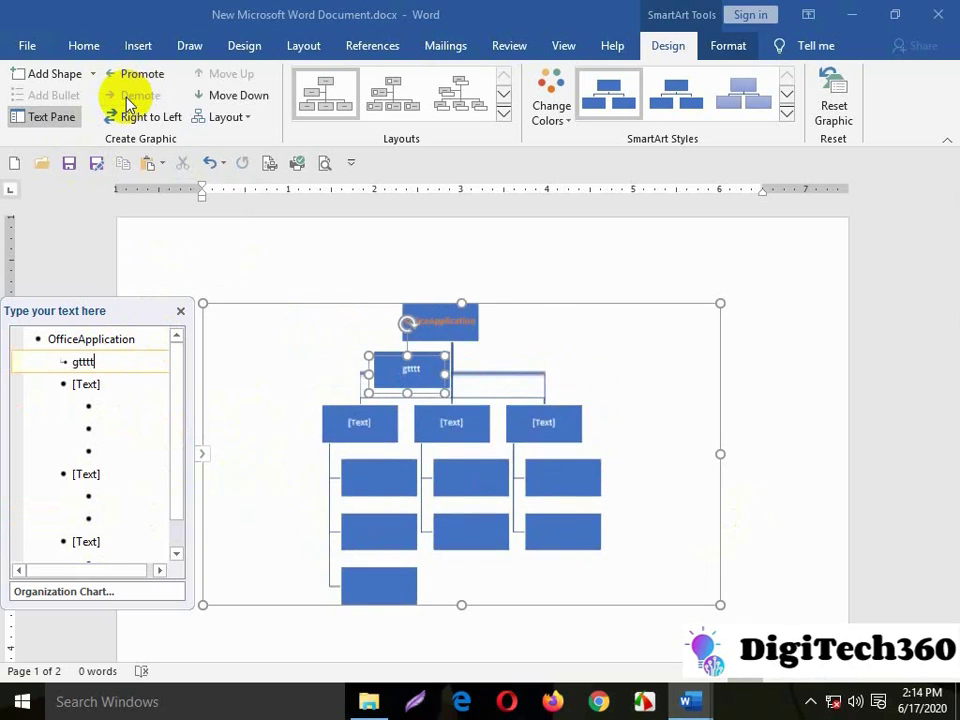
{"action": "left_click", "coordinate": [141, 74]}
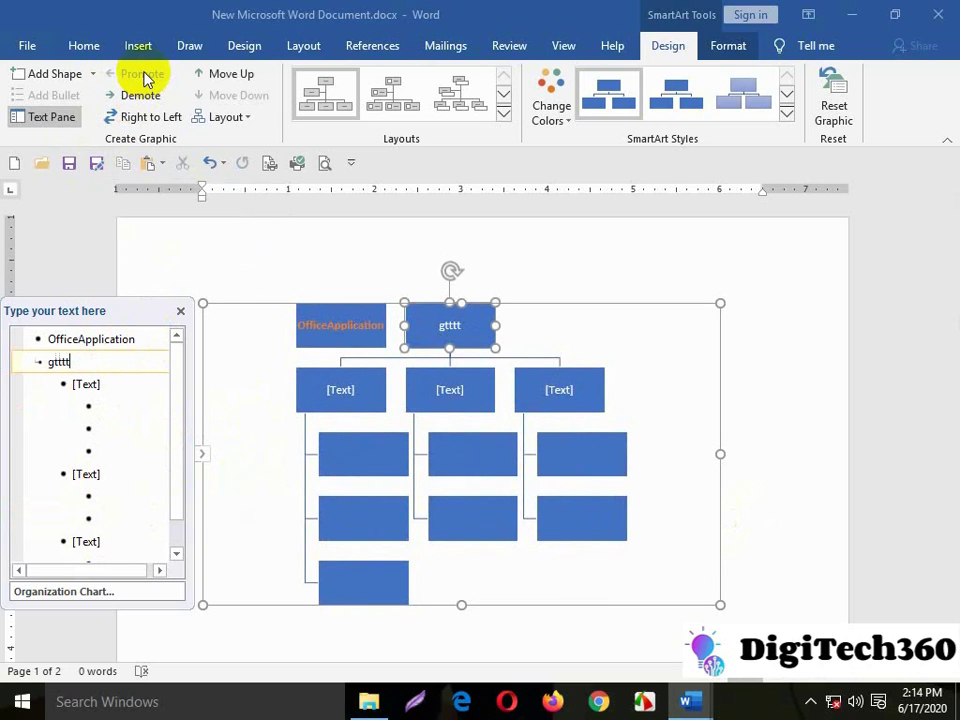
{"action": "left_click", "coordinate": [154, 104]}
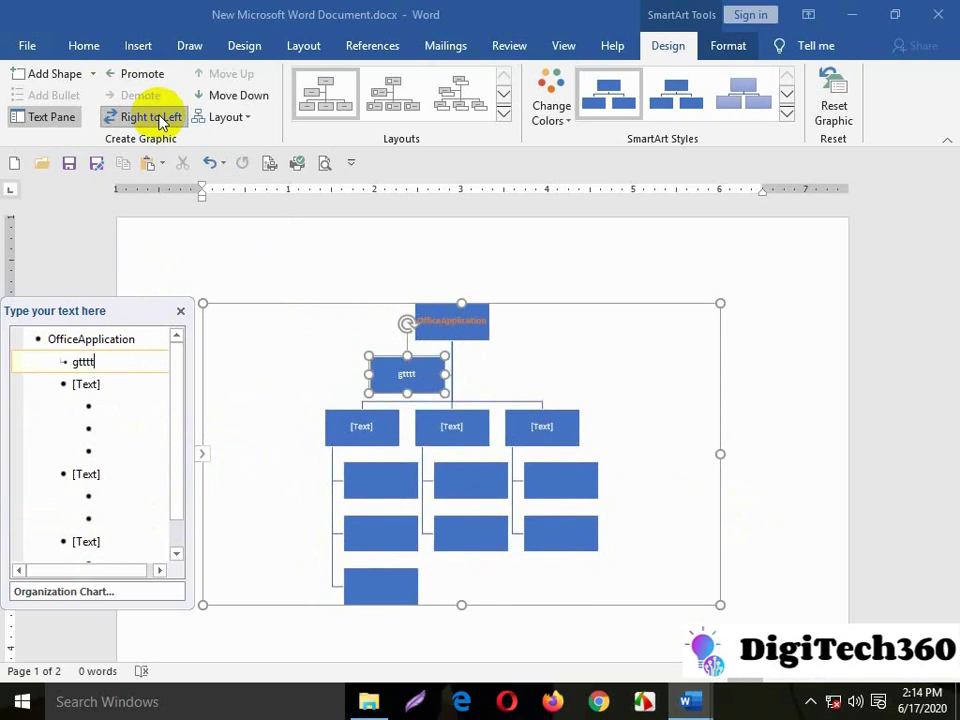
Step: Apply Right to Left, move gtttt down, set the Standard layout, and close the Text Pane
{"action": "left_click", "coordinate": [158, 119]}
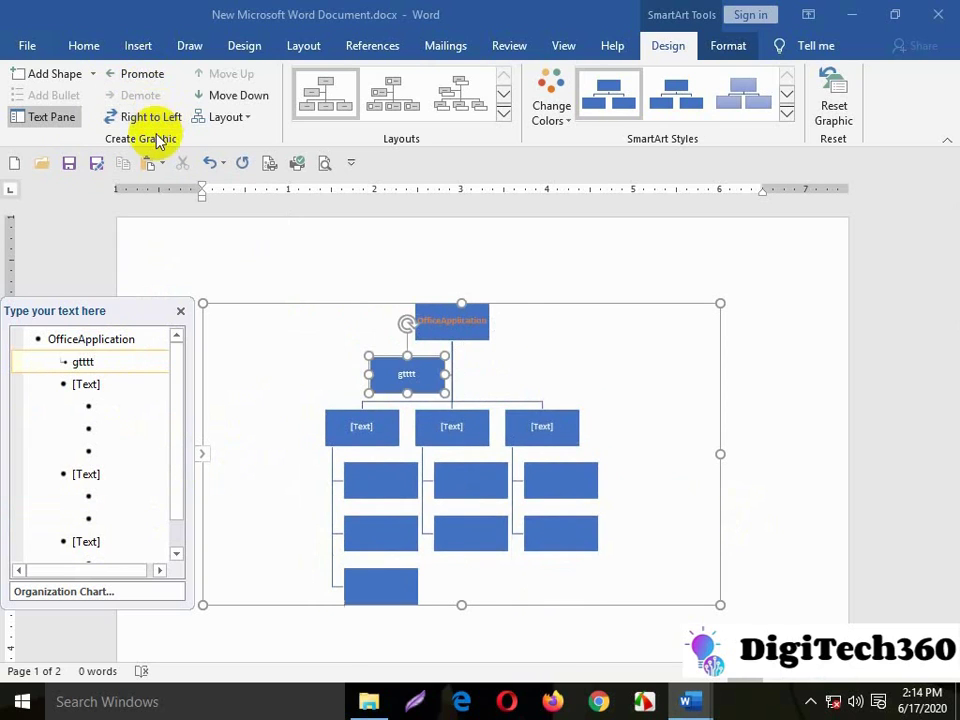
{"action": "left_click", "coordinate": [236, 95]}
{"action": "left_click", "coordinate": [228, 118]}
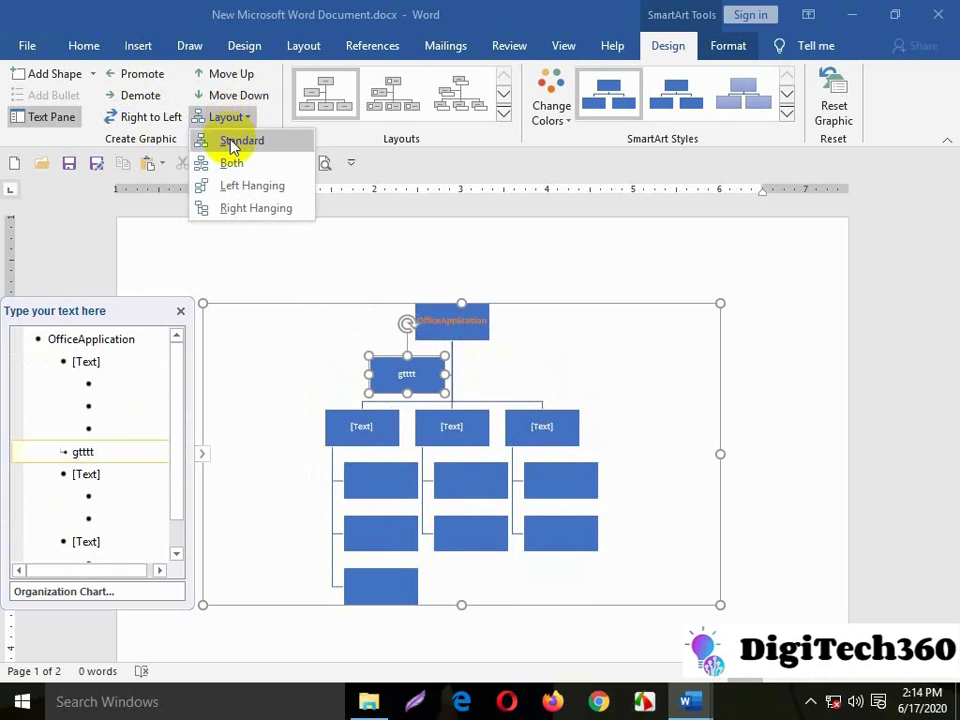
{"action": "left_click", "coordinate": [230, 144]}
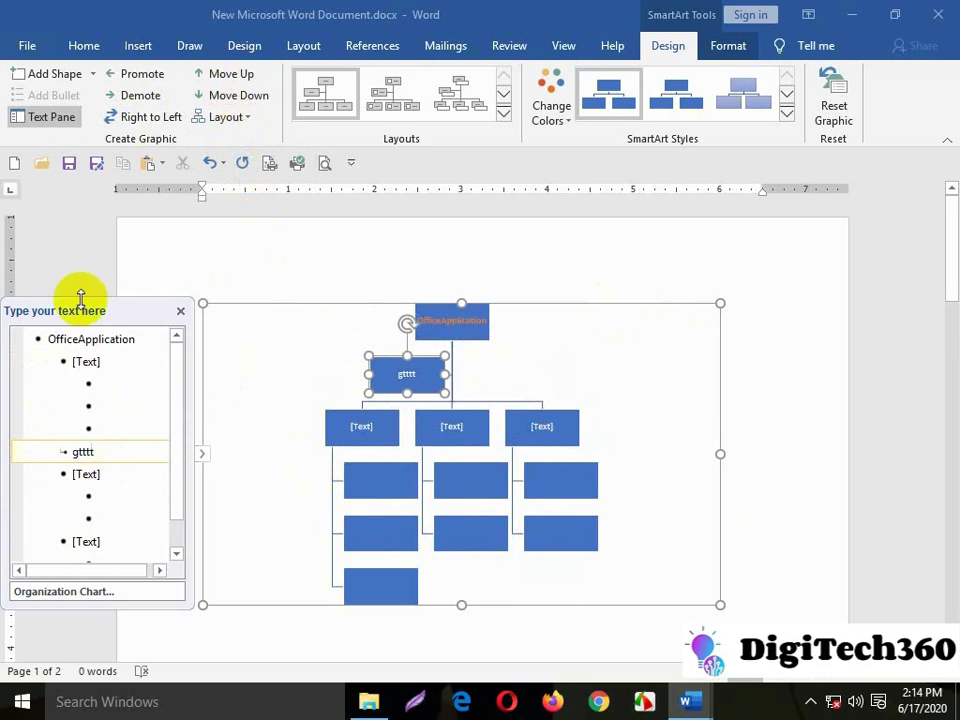
{"action": "left_click", "coordinate": [180, 312]}
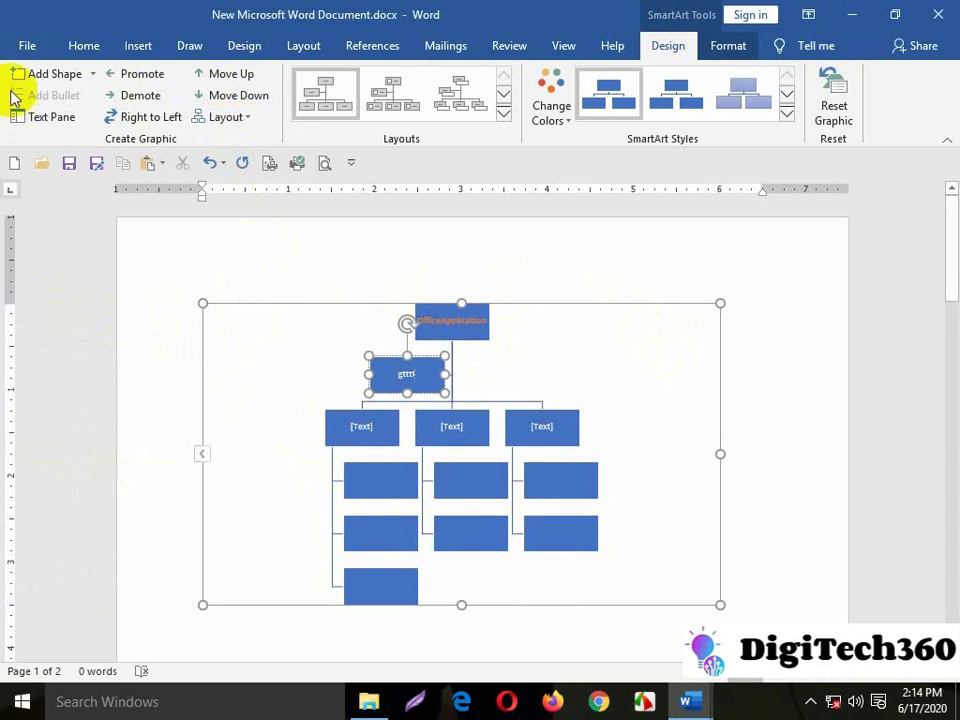
Step: Switch to the Insert ribbon and click the blank area below the org chart
{"action": "left_click", "coordinate": [130, 45]}
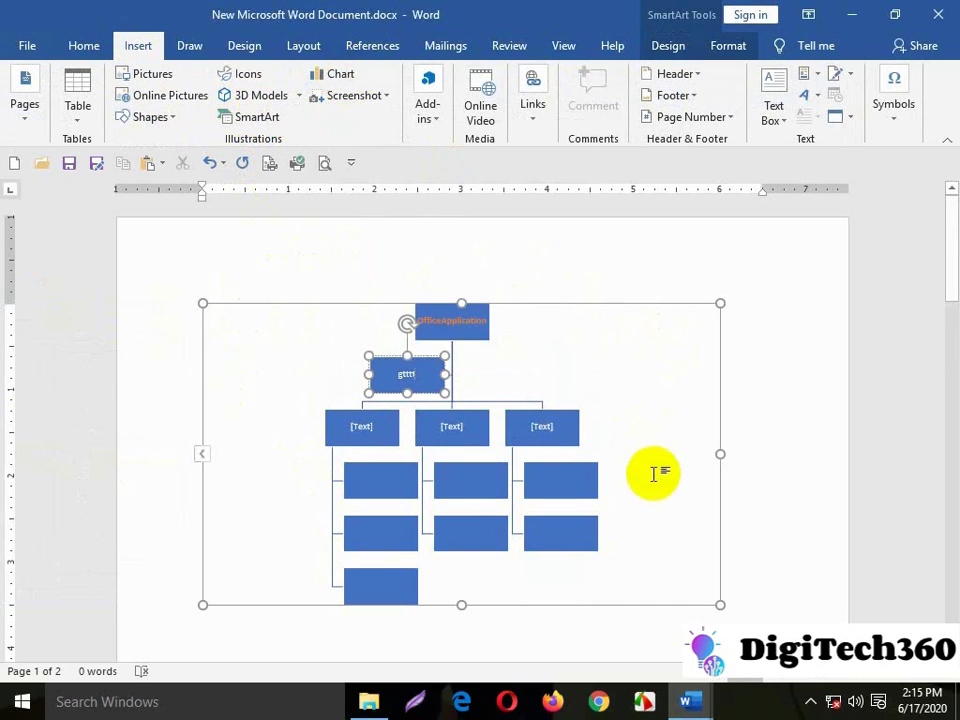
{"action": "scroll", "coordinate": [654, 471], "scroll_direction": "down", "scroll_amount": 5}
{"action": "left_click", "coordinate": [741, 316]}
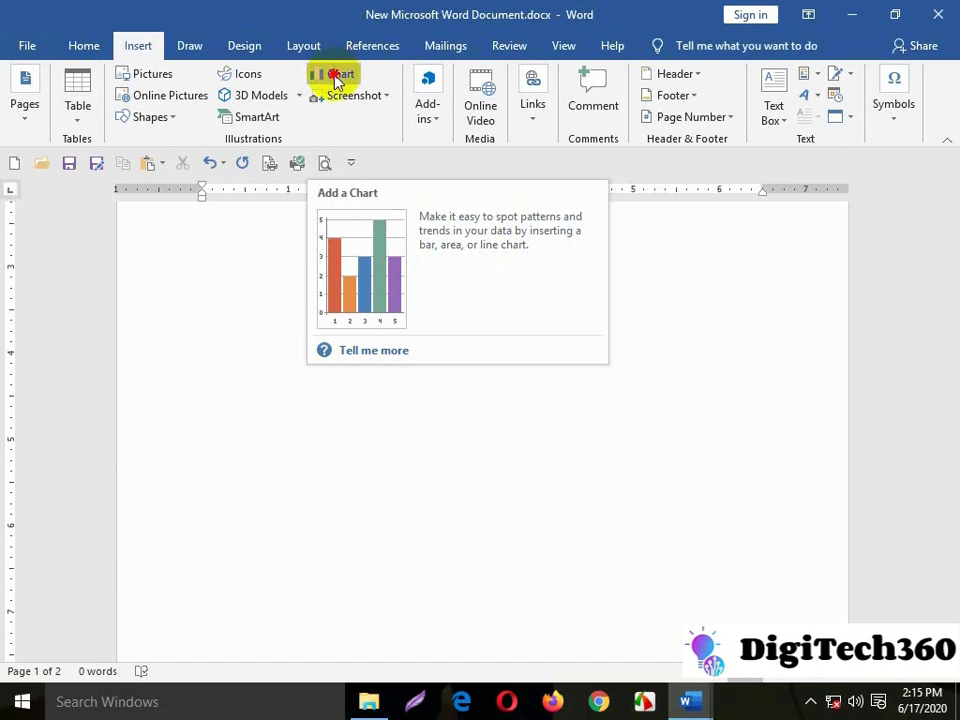
Step: Open Insert Chart and preview Templates, Column, Line, Pie, Bar, Area, Scatter and Map types
{"action": "left_click", "coordinate": [337, 80]}
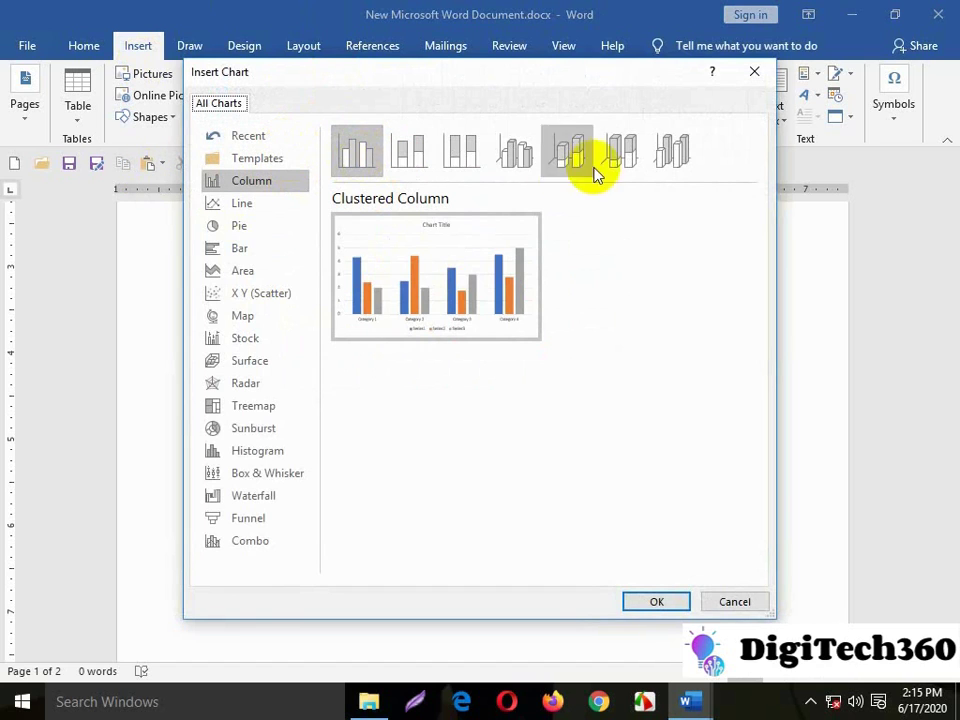
{"action": "left_click", "coordinate": [254, 164]}
{"action": "left_click", "coordinate": [252, 180]}
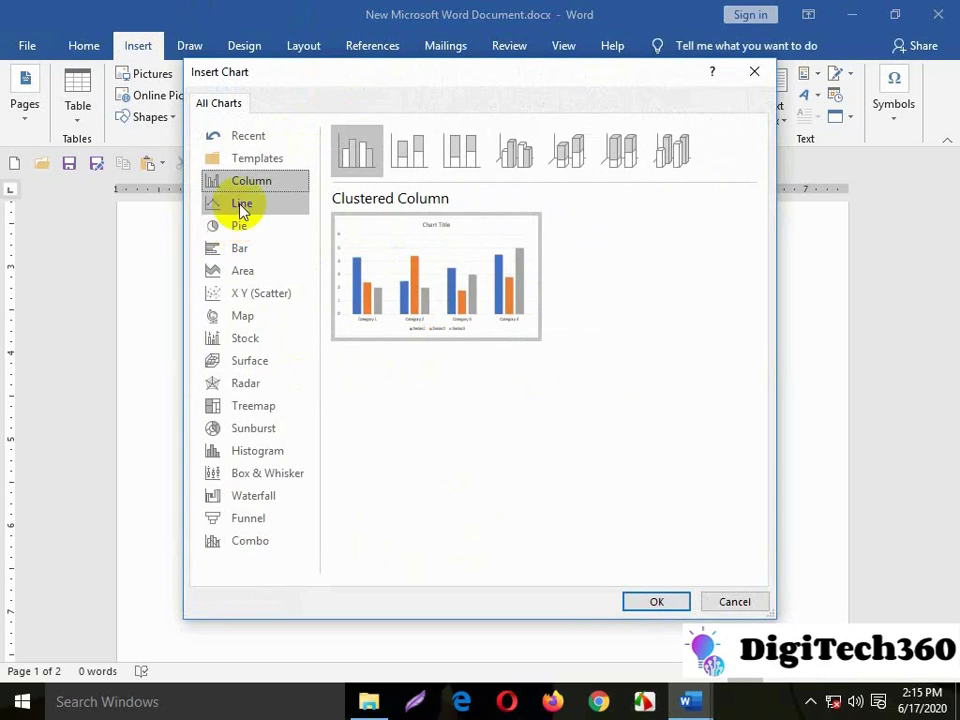
{"action": "left_click", "coordinate": [241, 205]}
{"action": "left_click", "coordinate": [250, 231]}
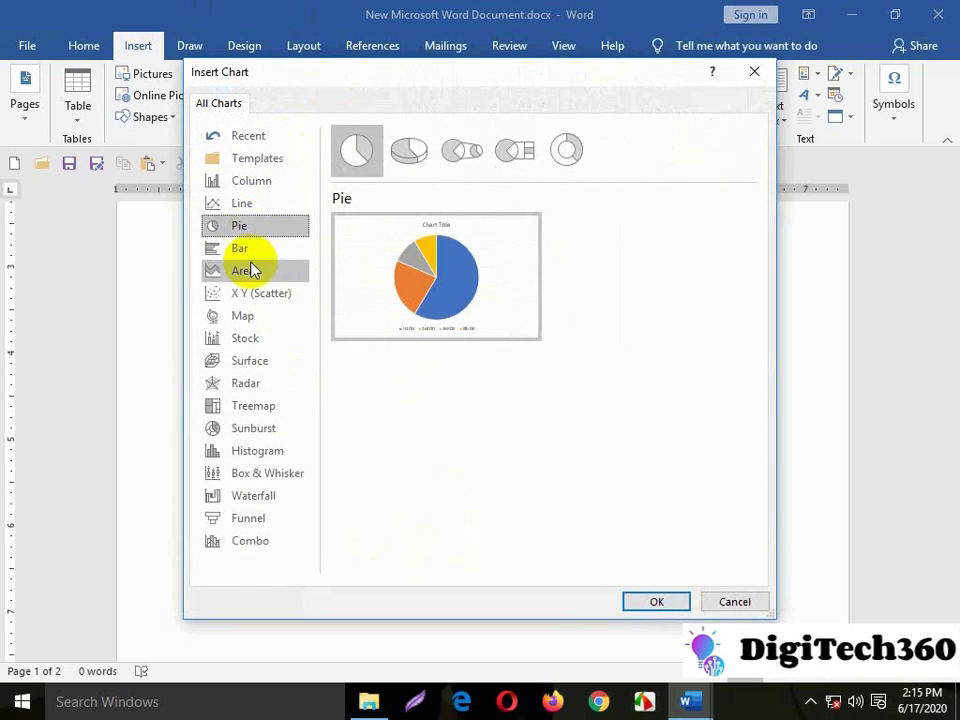
{"action": "left_click", "coordinate": [250, 250]}
{"action": "left_click", "coordinate": [263, 294]}
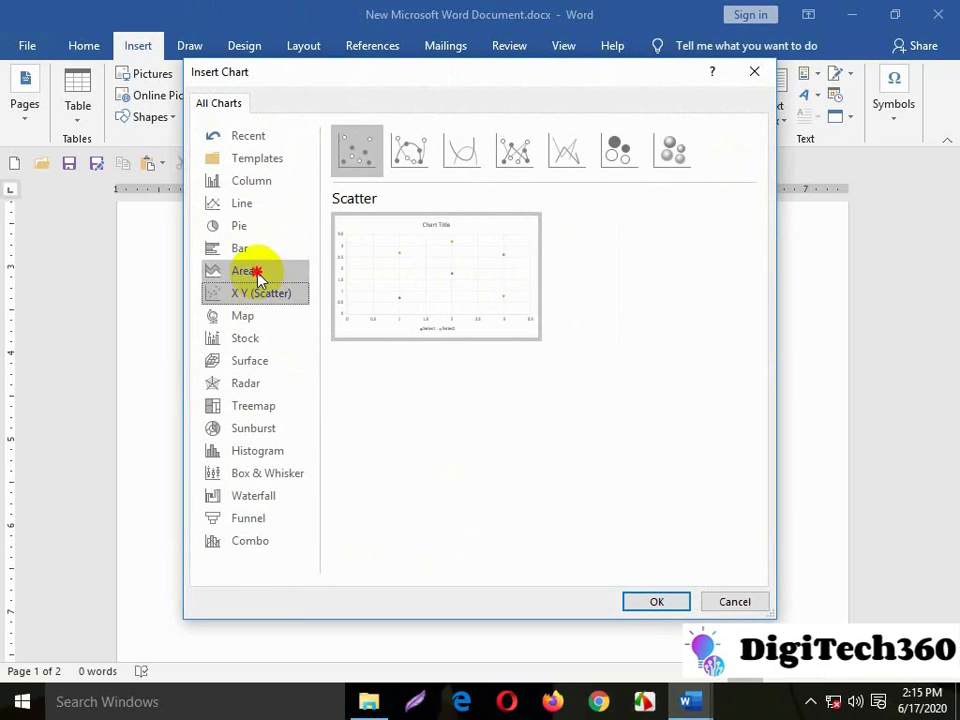
{"action": "left_click", "coordinate": [255, 271]}
{"action": "left_click", "coordinate": [255, 293]}
{"action": "left_click", "coordinate": [252, 316]}
Step: Preview the Stock through Combo chart types, then insert a Clustered Column chart
{"action": "left_click", "coordinate": [258, 342]}
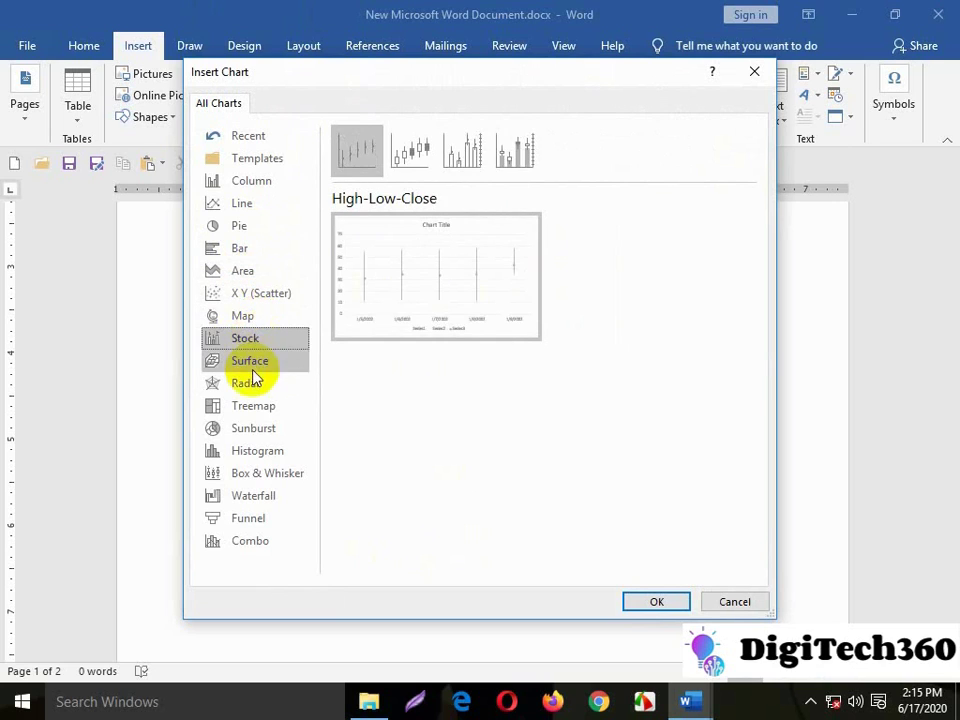
{"action": "left_click", "coordinate": [251, 381]}
{"action": "left_click", "coordinate": [250, 361]}
{"action": "left_click", "coordinate": [250, 383]}
{"action": "left_click", "coordinate": [250, 428]}
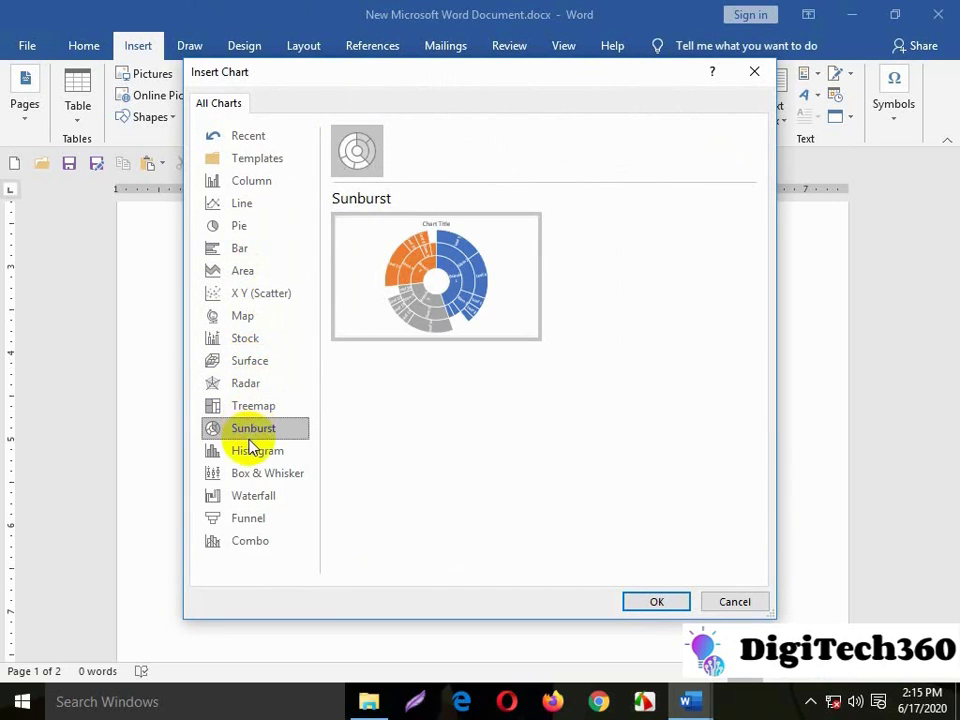
{"action": "left_click", "coordinate": [250, 496]}
{"action": "left_click", "coordinate": [249, 518]}
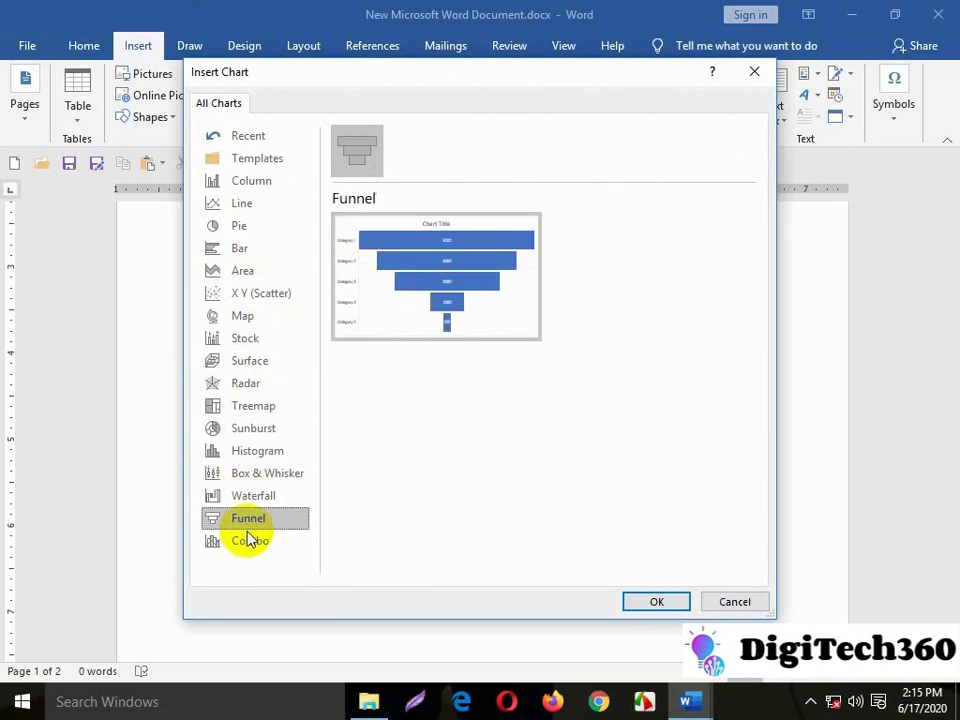
{"action": "left_click", "coordinate": [249, 540]}
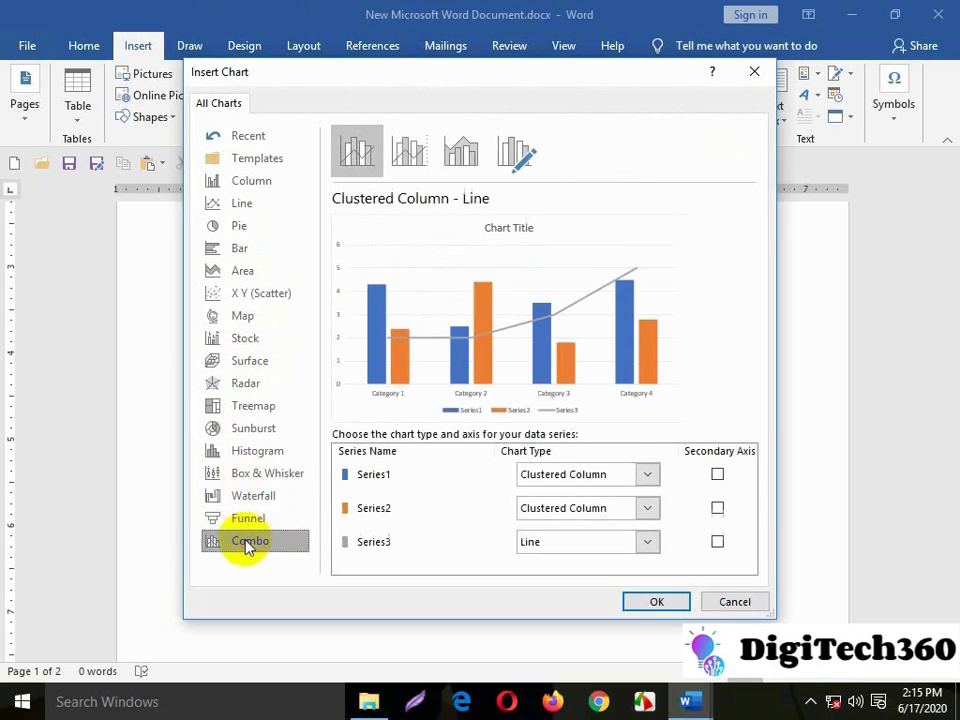
{"action": "left_click", "coordinate": [604, 476]}
{"action": "left_click", "coordinate": [277, 180]}
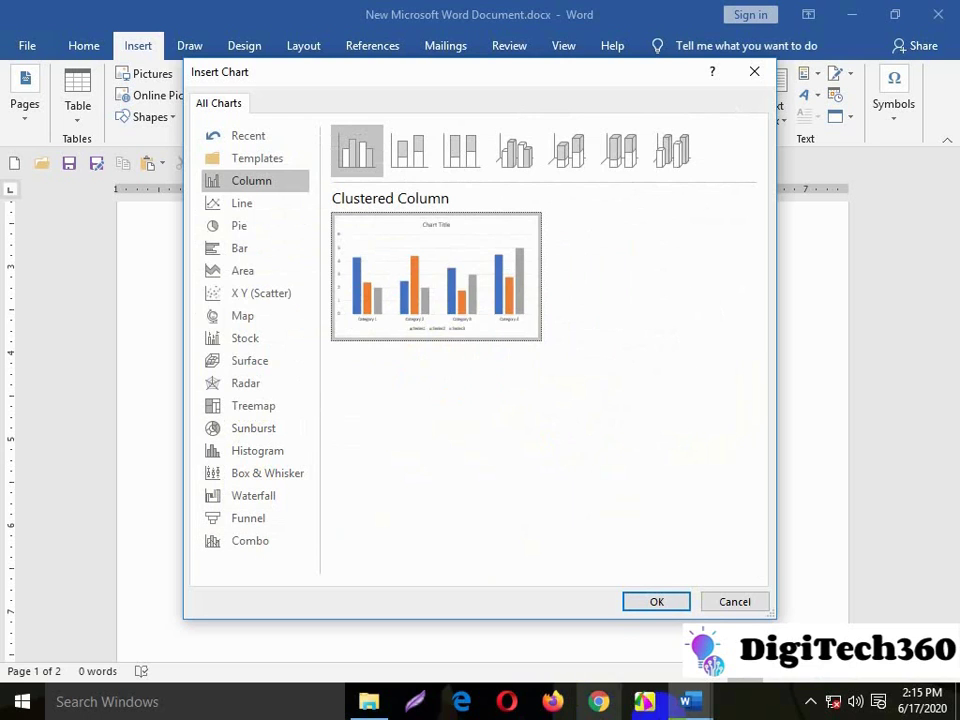
{"action": "left_click", "coordinate": [655, 602]}
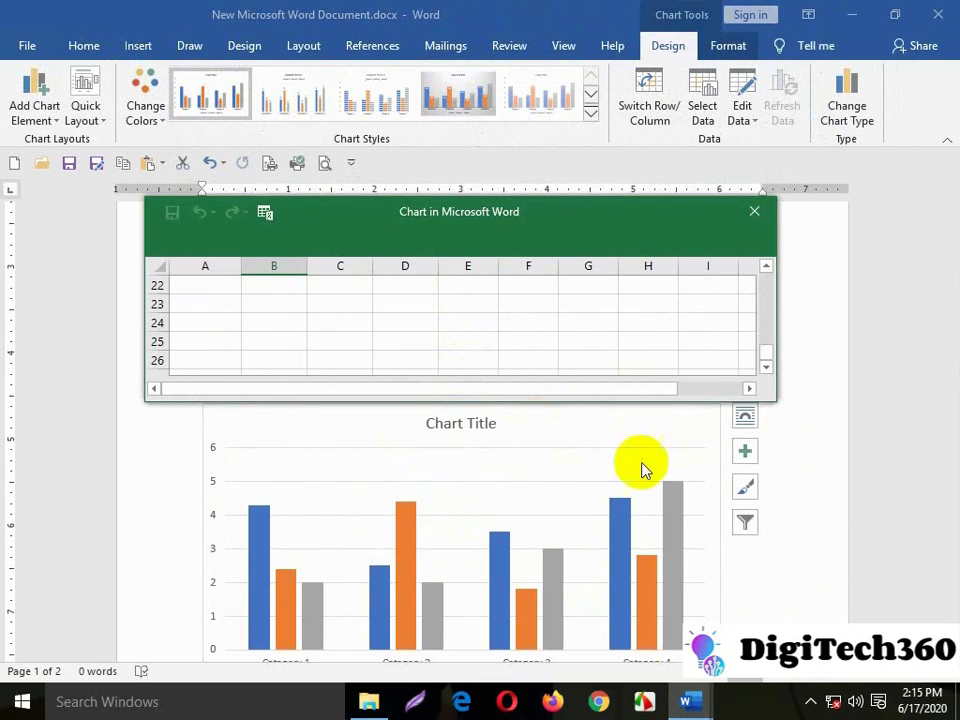
{"action": "scroll", "coordinate": [640, 468], "scroll_direction": "up", "scroll_amount": 5}
{"action": "scroll", "coordinate": [619, 328], "scroll_direction": "up", "scroll_amount": 6}
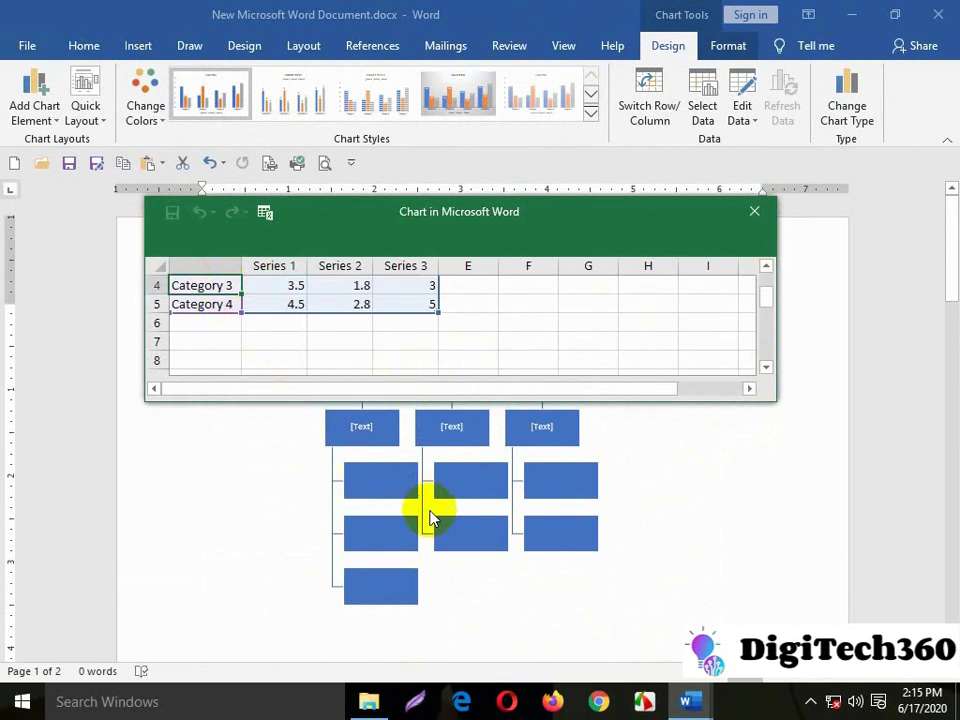
{"action": "scroll", "coordinate": [429, 510], "scroll_direction": "down", "scroll_amount": 3}
{"action": "scroll", "coordinate": [432, 517], "scroll_direction": "down", "scroll_amount": 2}
{"action": "scroll", "coordinate": [432, 517], "scroll_direction": "down", "scroll_amount": 3}
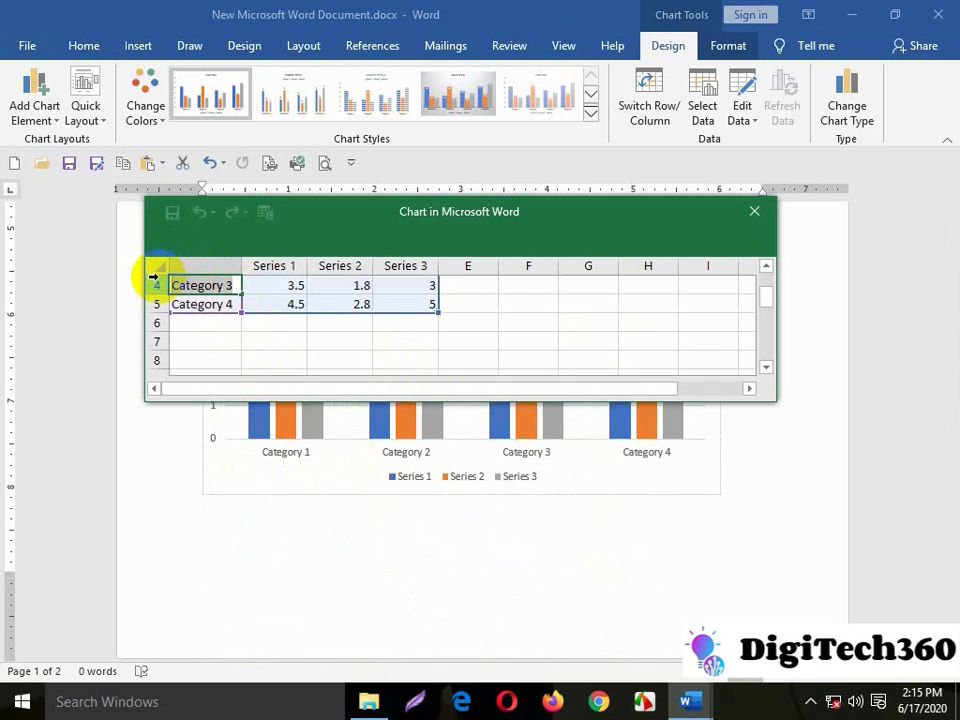
Step: Rename the chart's first three categories to Bangla, Math and English in the data sheet
{"action": "type", "text": "English"}
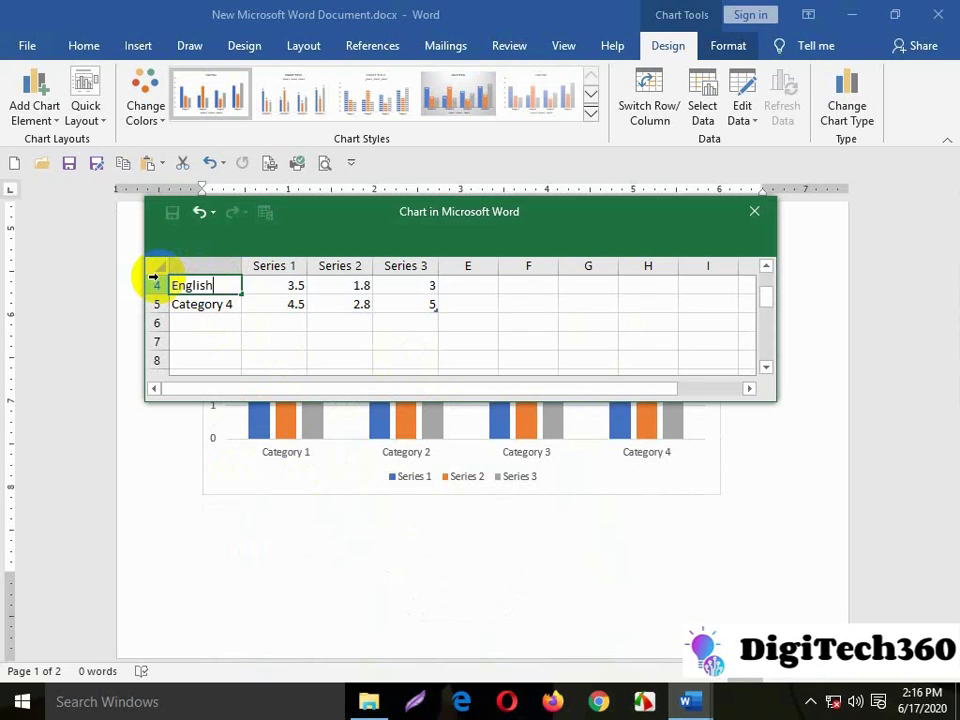
{"action": "left_click", "coordinate": [209, 303]}
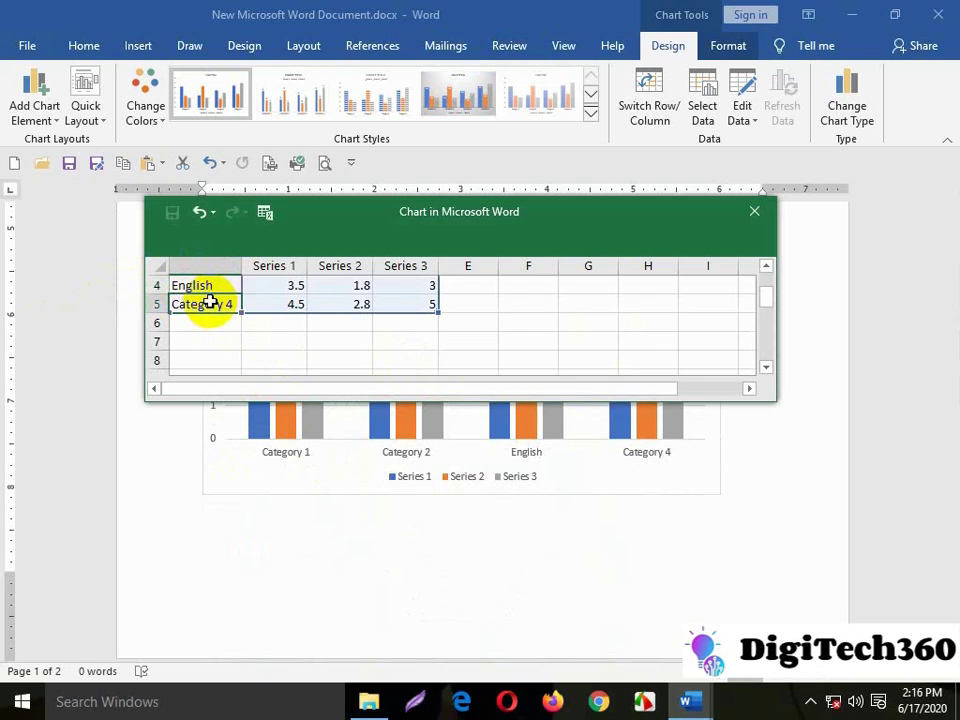
{"action": "scroll", "coordinate": [209, 306], "scroll_direction": "up", "scroll_amount": 1}
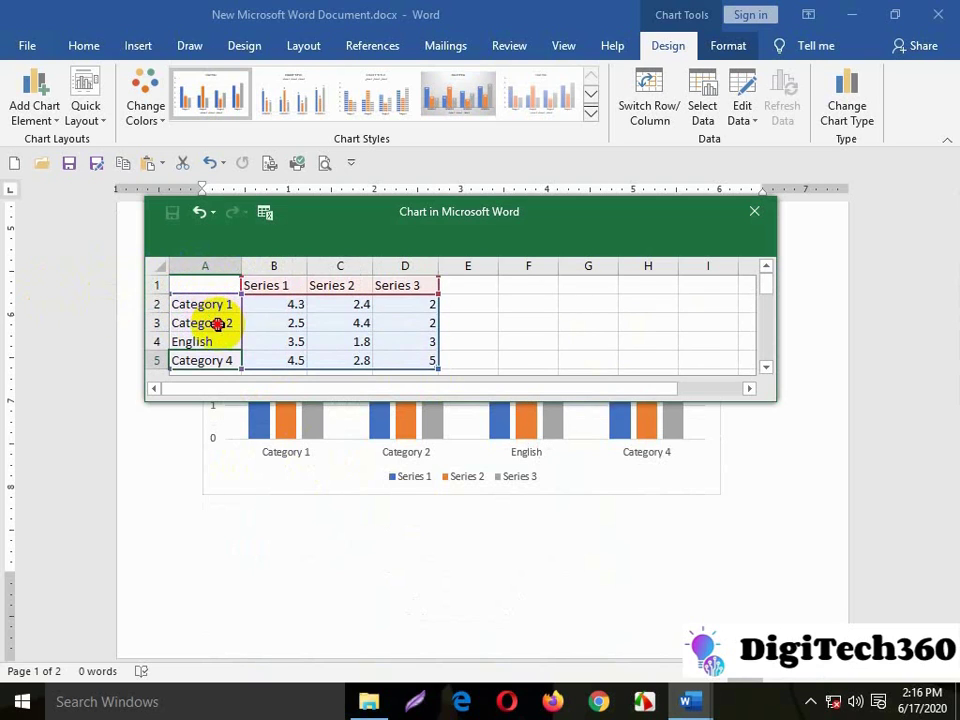
{"action": "scroll", "coordinate": [217, 323], "scroll_direction": "down", "scroll_amount": 3}
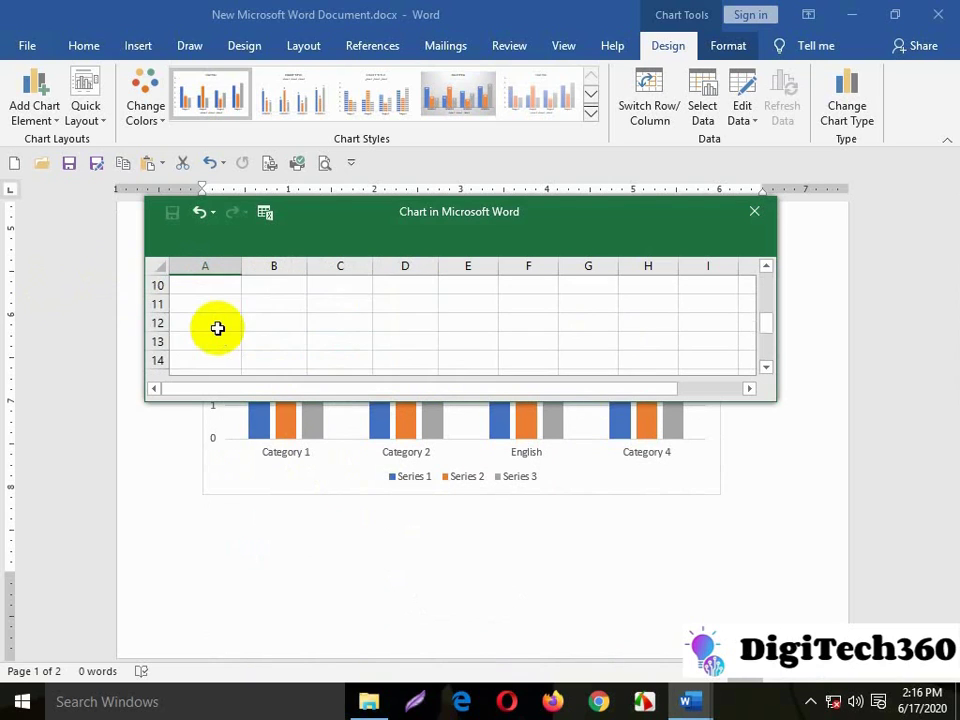
{"action": "scroll", "coordinate": [216, 322], "scroll_direction": "up", "scroll_amount": 3}
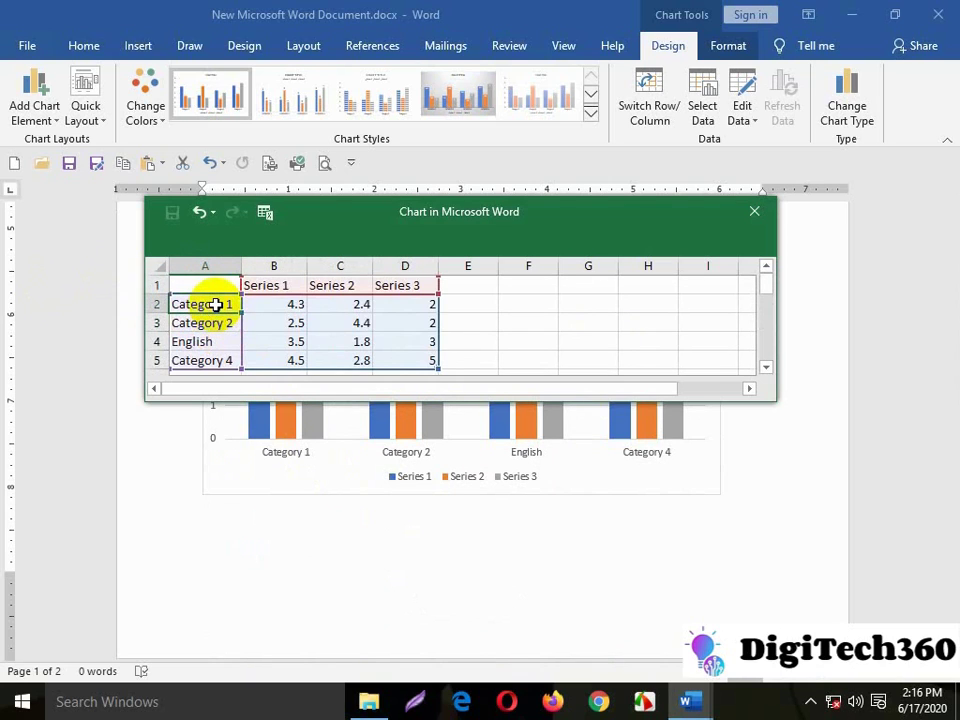
{"action": "type", "text": "Bangla"}
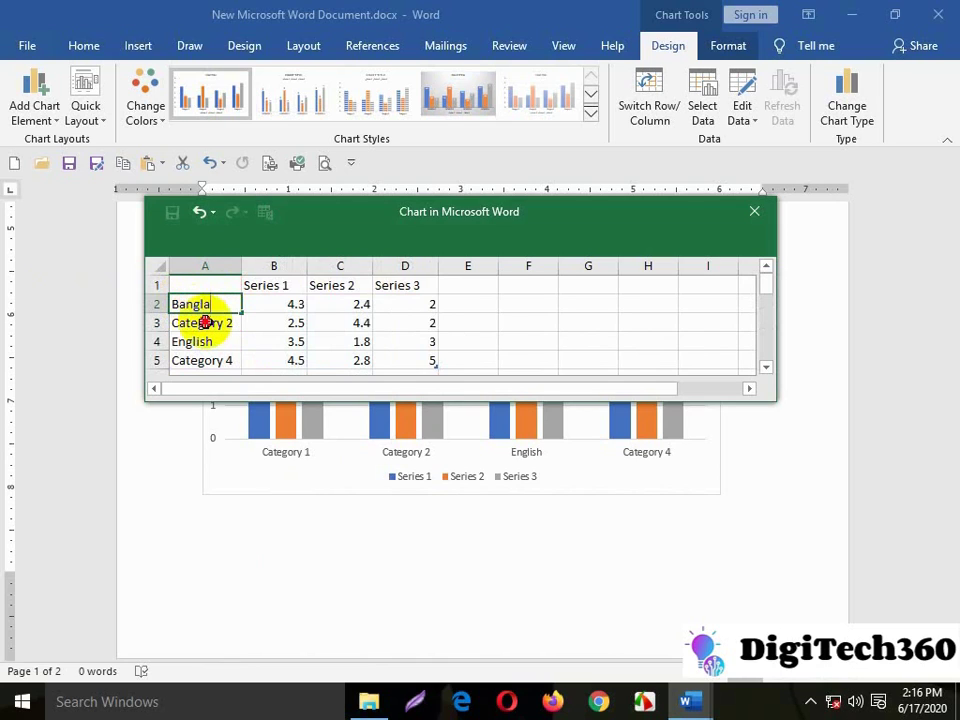
{"action": "left_click", "coordinate": [204, 322]}
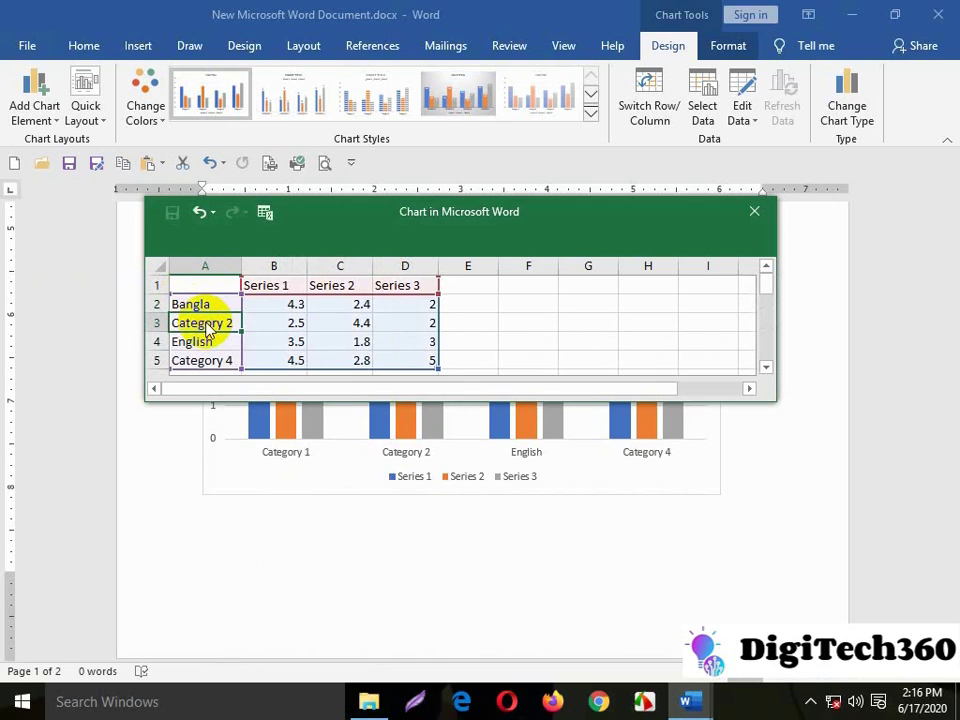
{"action": "type", "text": "M"}
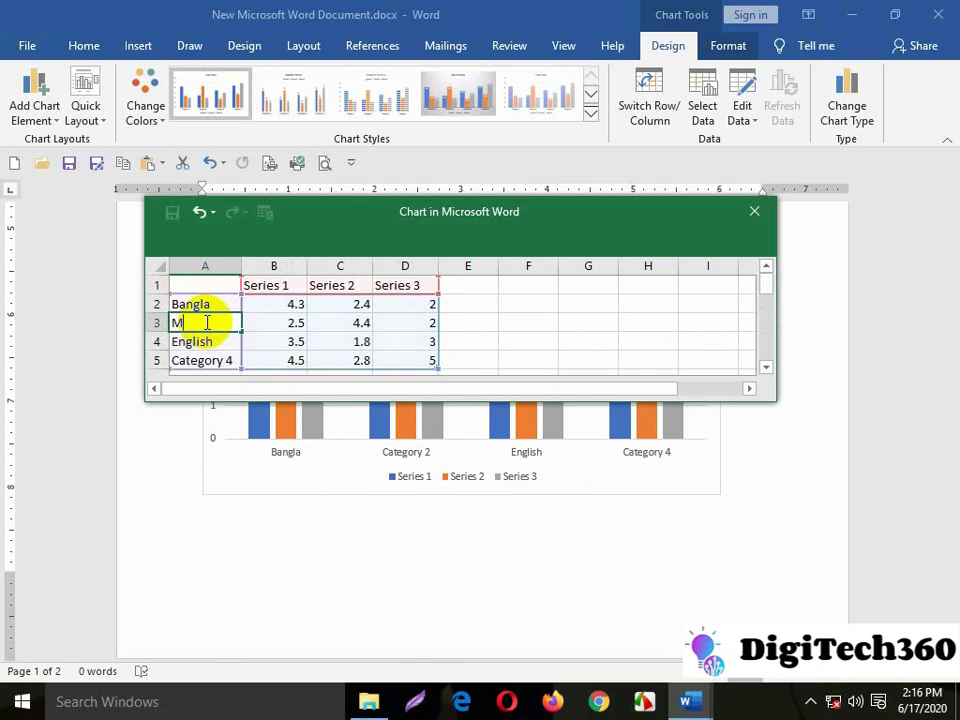
{"action": "type", "text": "ath"}
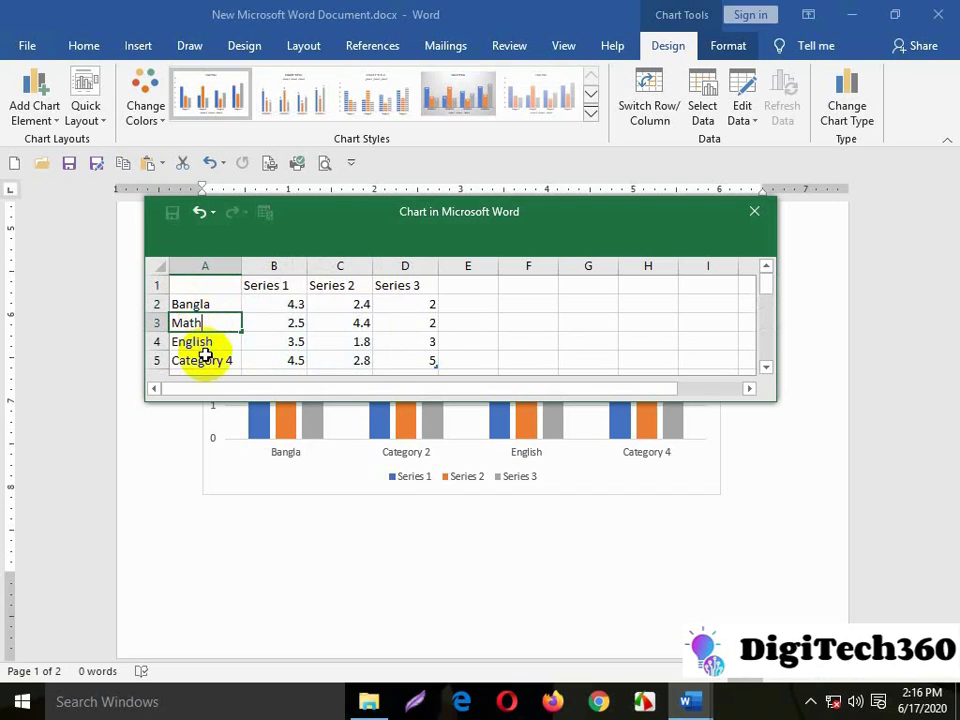
{"action": "left_click", "coordinate": [211, 363]}
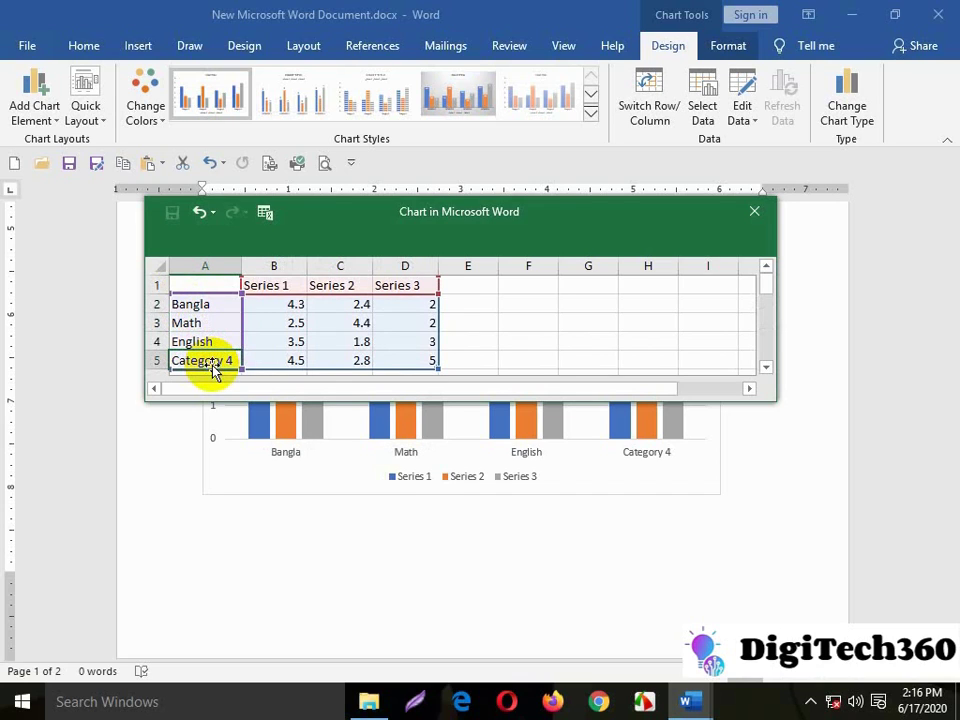
Step: Rename the fourth category to Physics and close the chart data sheet
{"action": "type", "text": "Physics"}
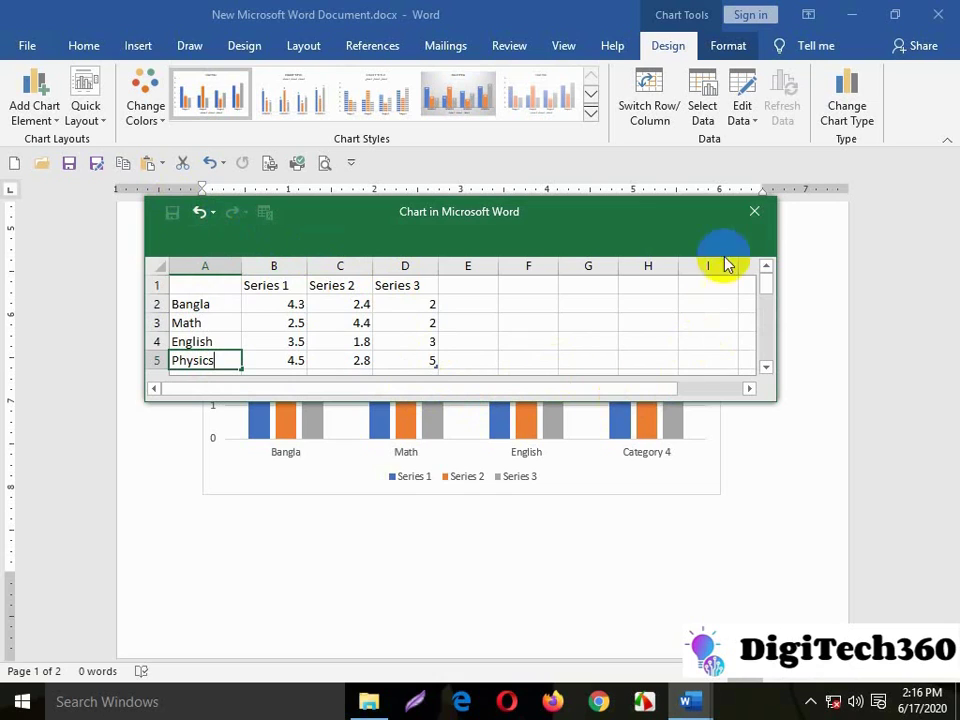
{"action": "left_click", "coordinate": [770, 216]}
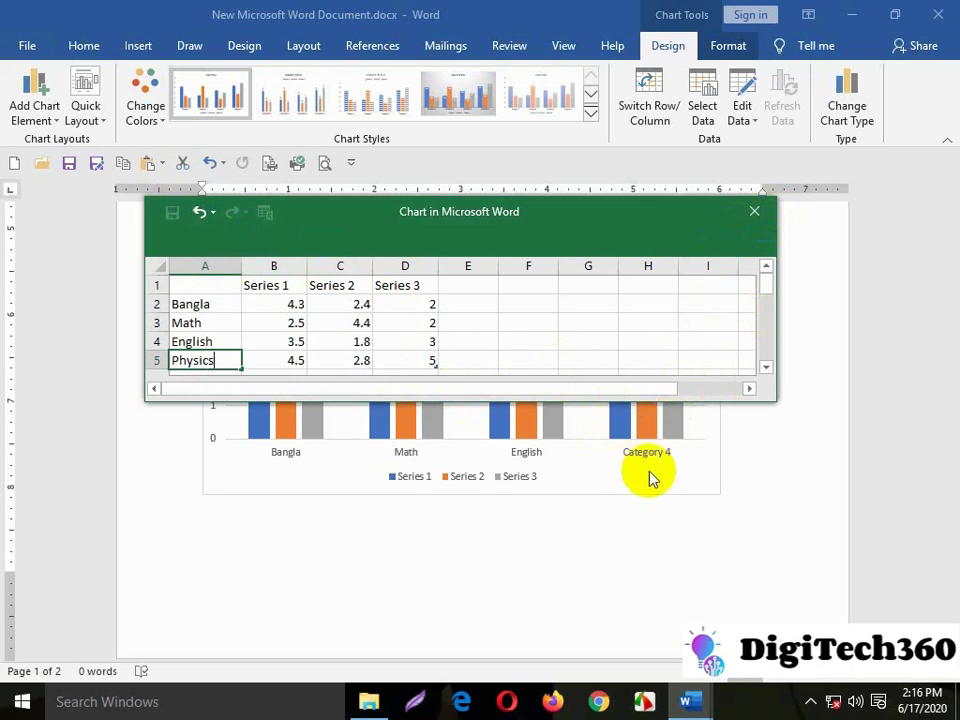
{"action": "scroll", "coordinate": [274, 300], "scroll_direction": "down", "scroll_amount": 4}
{"action": "scroll", "coordinate": [300, 330], "scroll_direction": "up", "scroll_amount": 3}
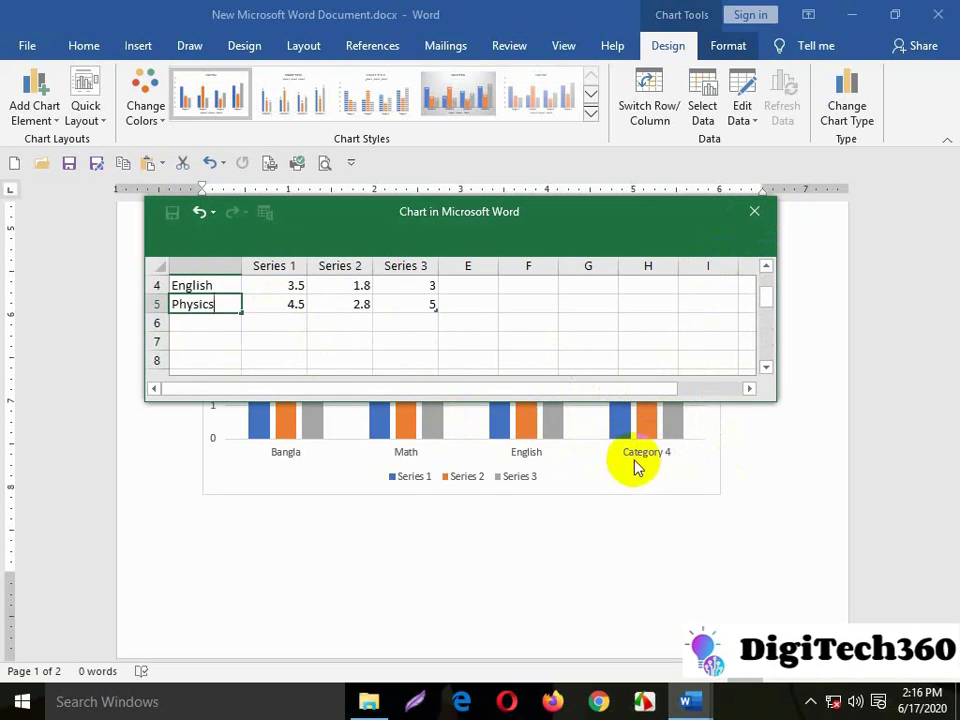
{"action": "left_click", "coordinate": [208, 322]}
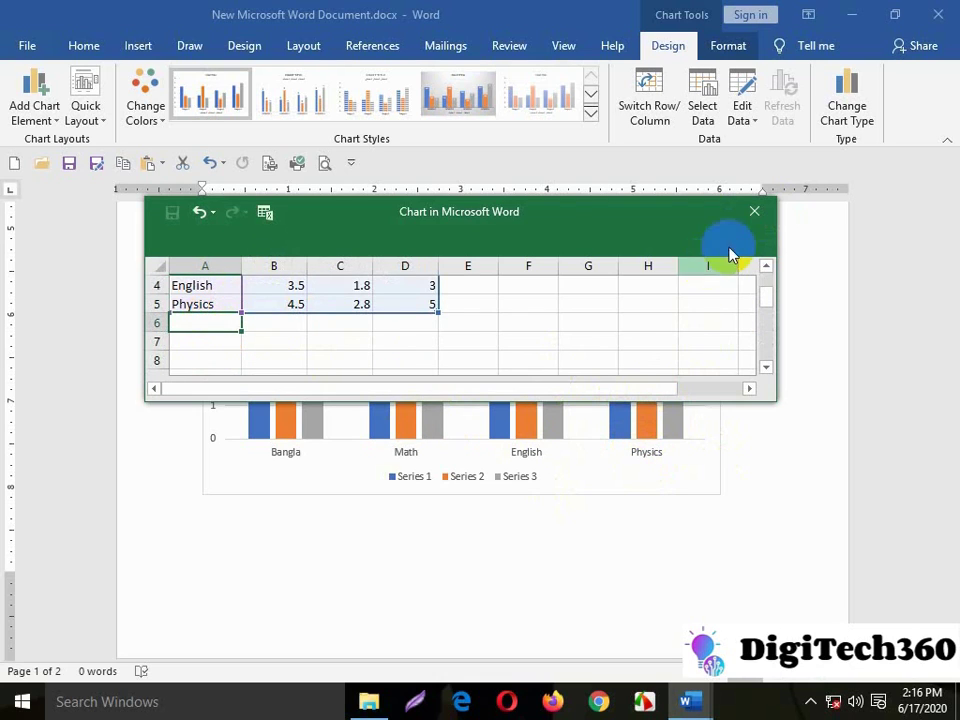
{"action": "left_click", "coordinate": [754, 211]}
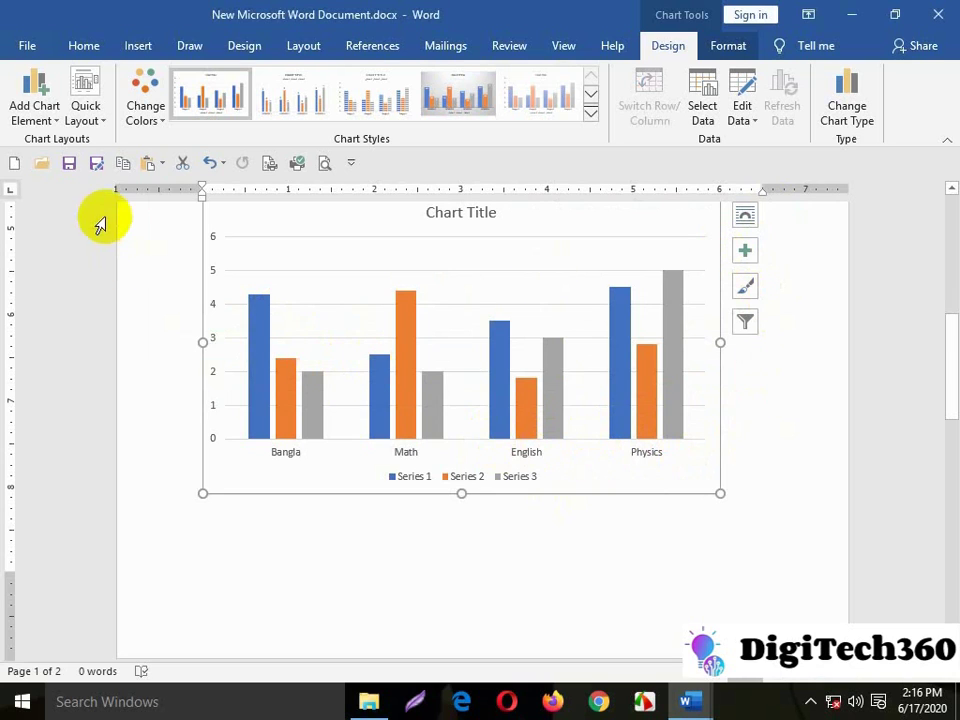
Step: Open Format Data Series for the chart's bars and view the Chart Elements list
{"action": "left_click", "coordinate": [250, 318]}
{"action": "double_click", "coordinate": [250, 318]}
{"action": "left_click", "coordinate": [251, 315]}
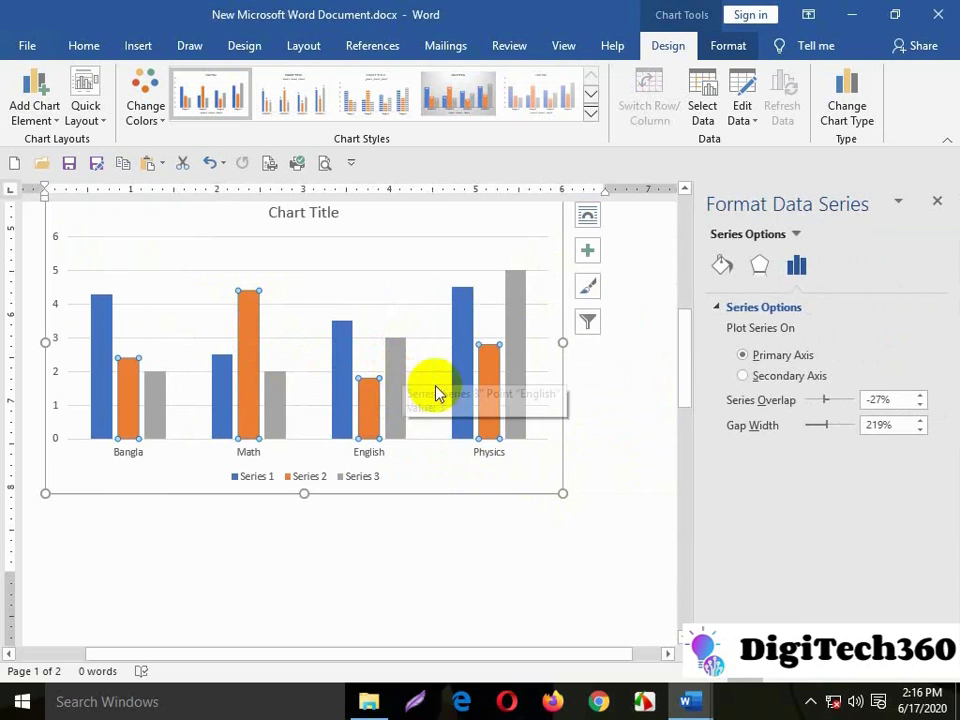
{"action": "left_click", "coordinate": [588, 251]}
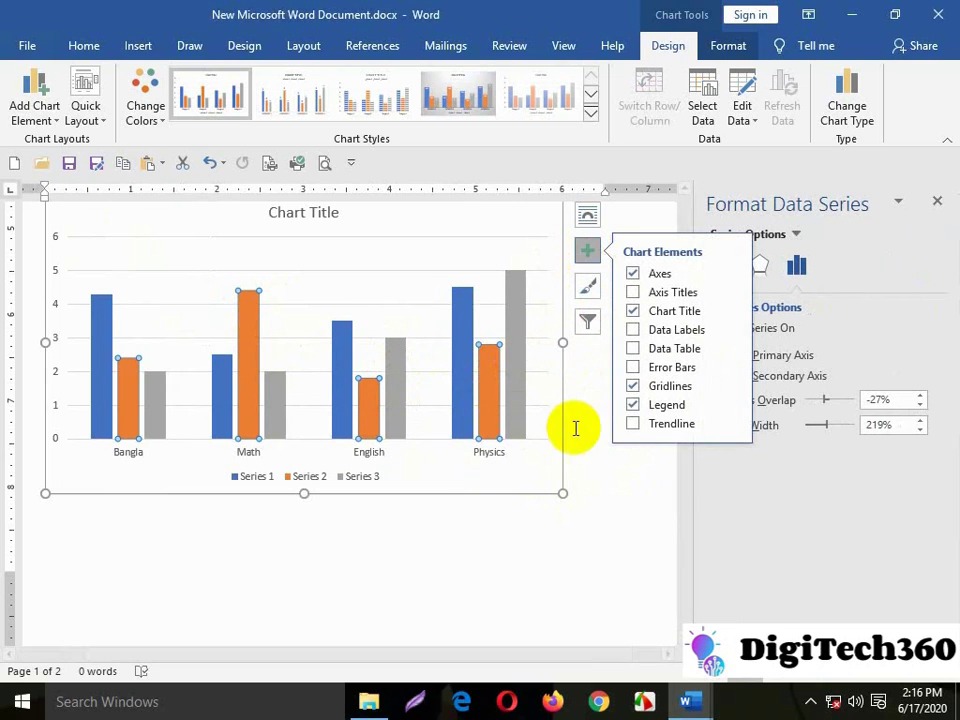
Step: Select the grey Series 3 bars, then bring up the Insert commands
{"action": "left_click", "coordinate": [432, 492]}
{"action": "scroll", "coordinate": [428, 490], "scroll_direction": "down", "scroll_amount": 2}
{"action": "scroll", "coordinate": [426, 490], "scroll_direction": "up", "scroll_amount": 4}
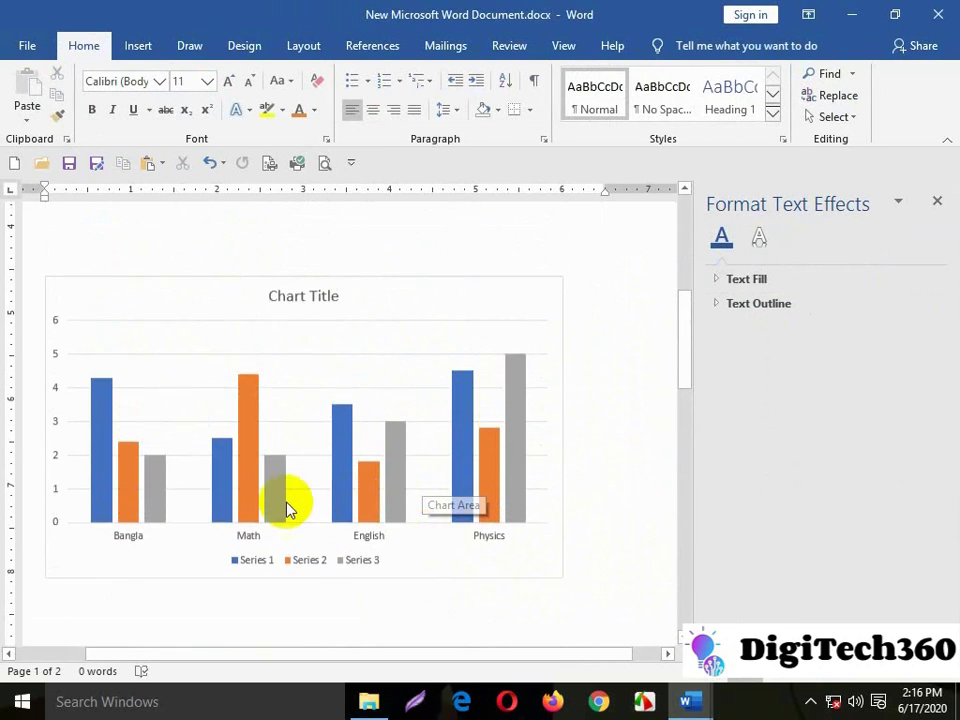
{"action": "left_click", "coordinate": [264, 503]}
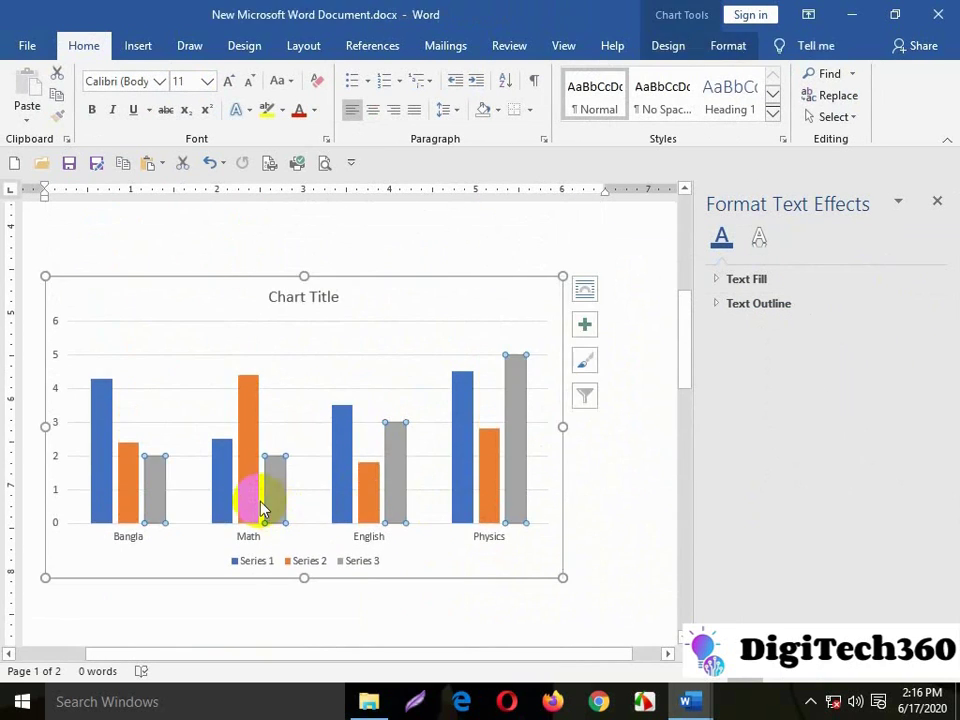
{"action": "left_click", "coordinate": [140, 47]}
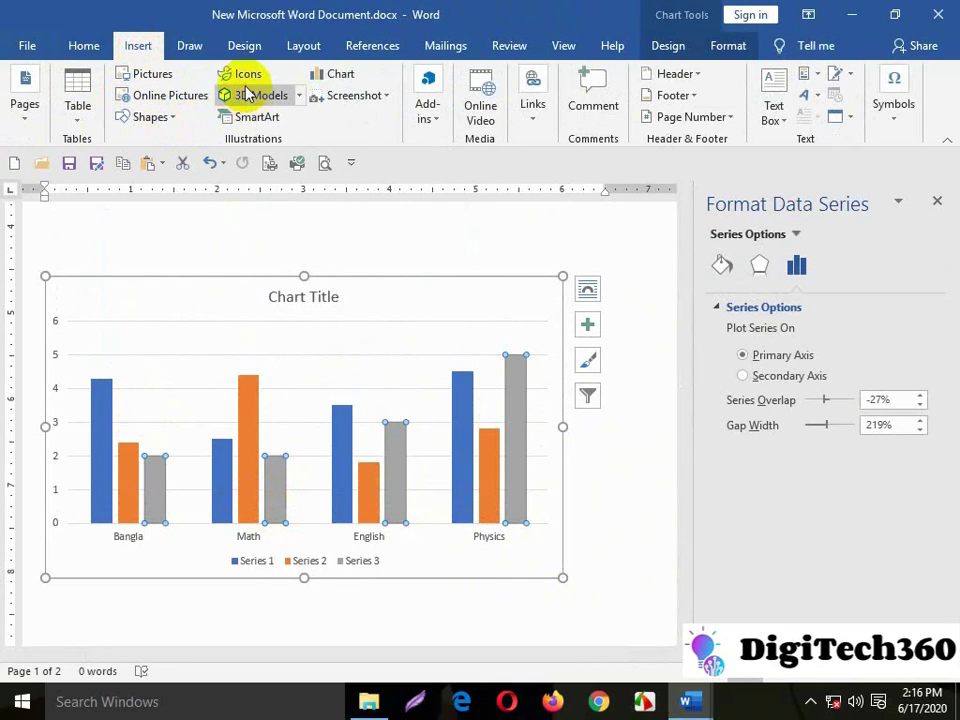
Step: Keep the chart as a clustered column chart in Change Chart Type
{"action": "left_click", "coordinate": [340, 74]}
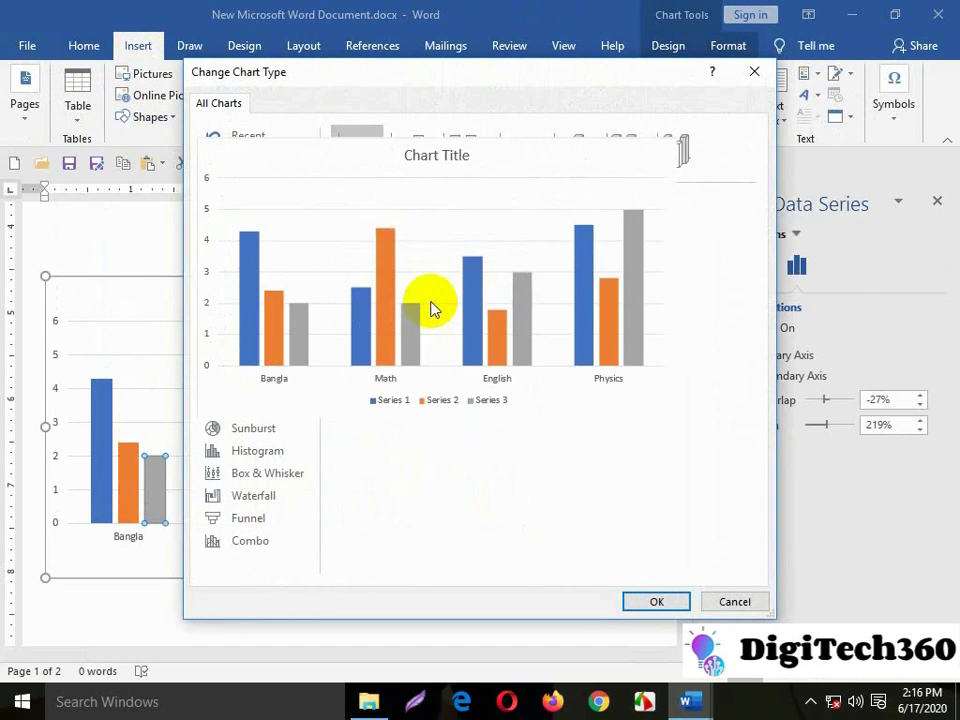
{"action": "left_click", "coordinate": [645, 598]}
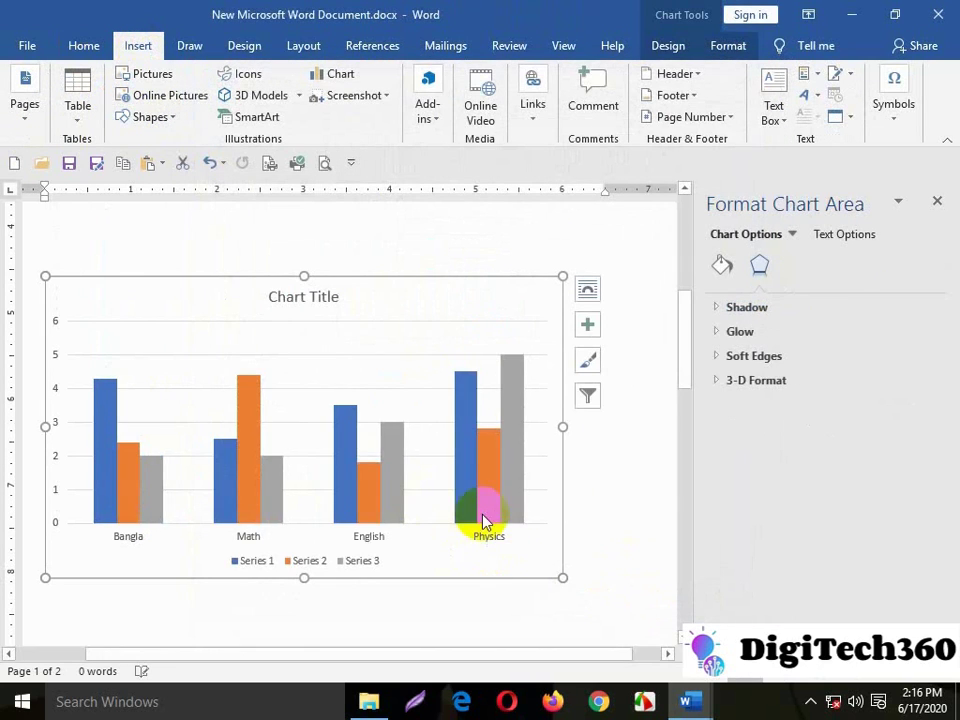
{"action": "scroll", "coordinate": [258, 380], "scroll_direction": "down", "scroll_amount": 5}
{"action": "scroll", "coordinate": [260, 381], "scroll_direction": "down", "scroll_amount": 5}
{"action": "scroll", "coordinate": [256, 380], "scroll_direction": "up", "scroll_amount": 7}
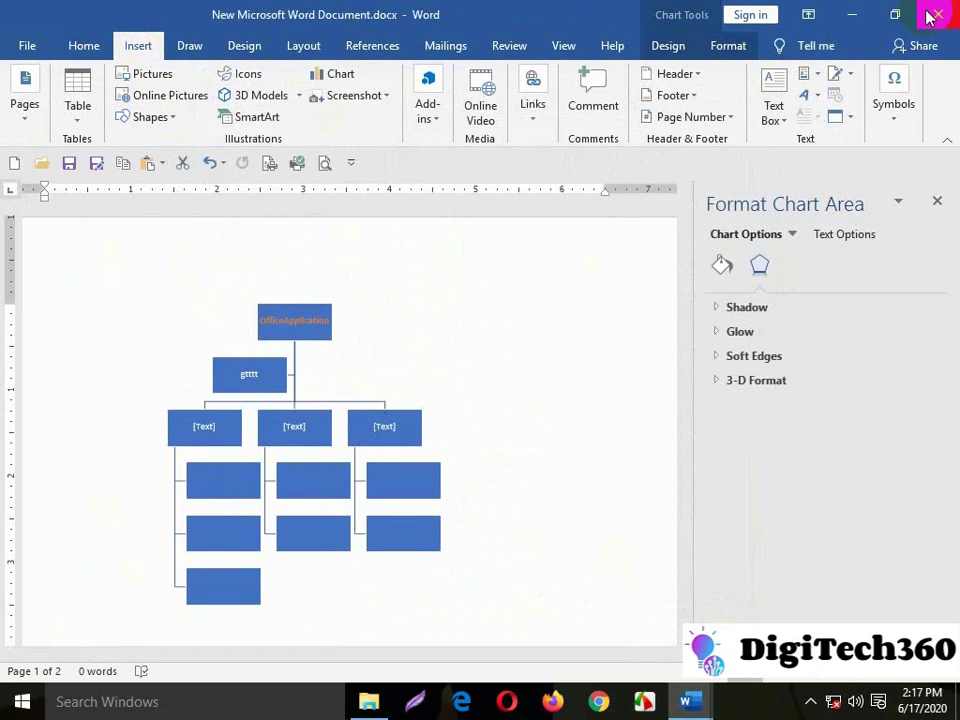
Step: Try an online 3D model, dismiss the offline notice, and close Word without saving
{"action": "left_click", "coordinate": [256, 95]}
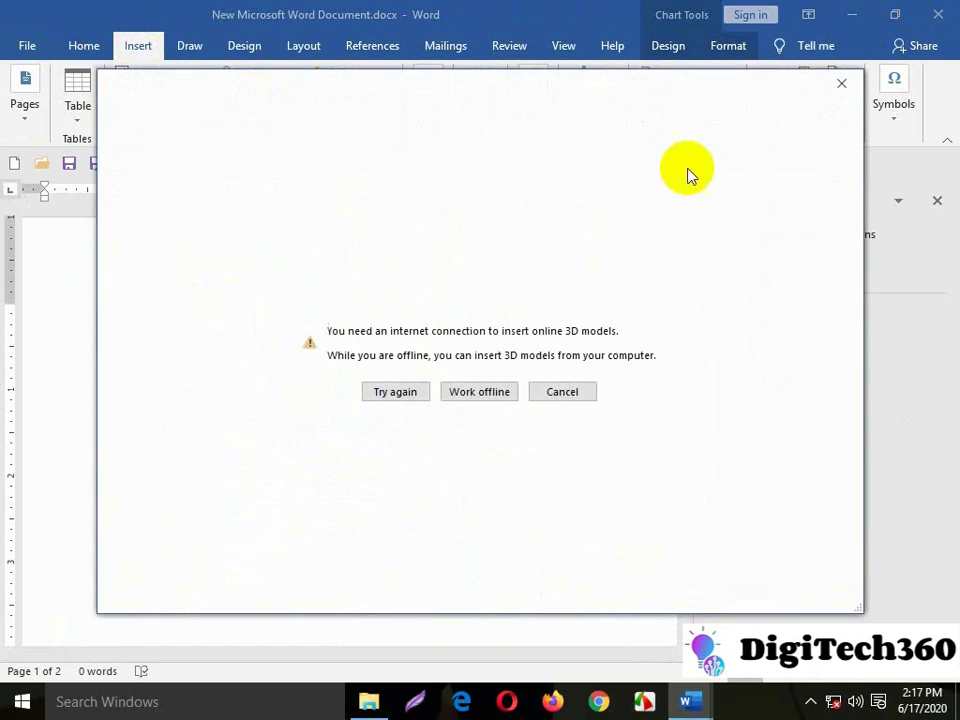
{"action": "left_click", "coordinate": [841, 83]}
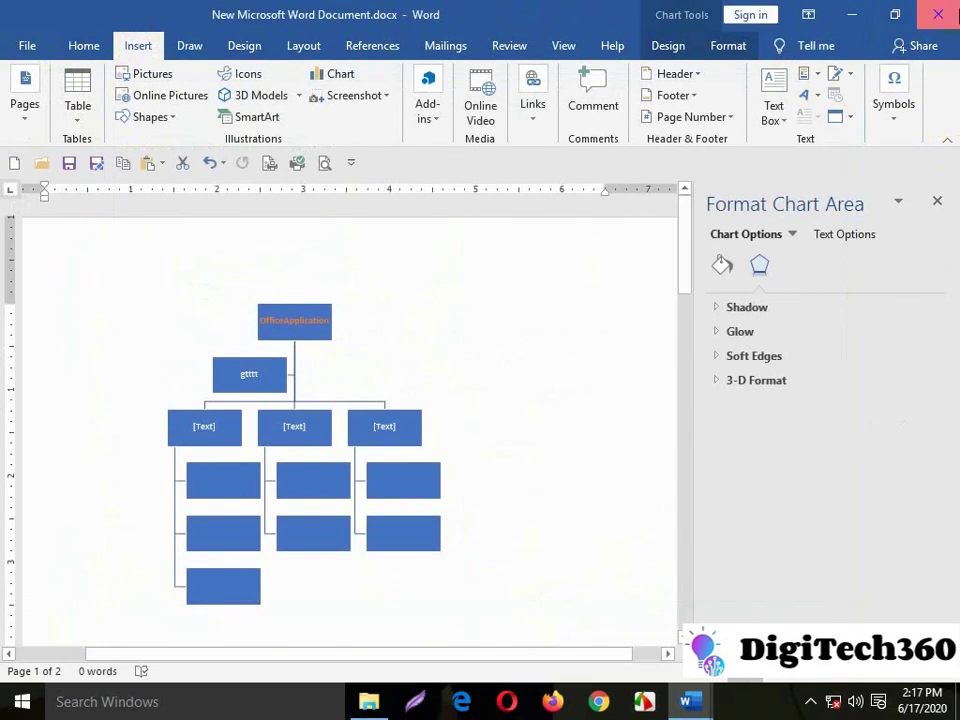
{"action": "left_click", "coordinate": [955, 14]}
{"action": "left_click", "coordinate": [459, 374]}
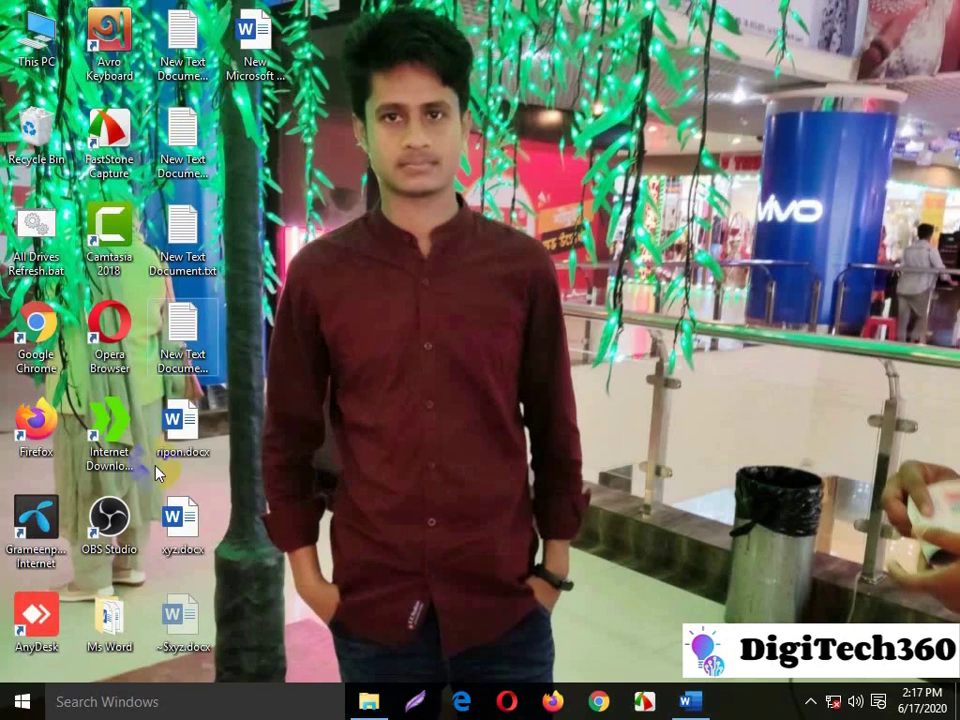
Step: Reopen New Microsoft Word Document.docx from the desktop and add a page break after the shapes
{"action": "double_click", "coordinate": [254, 38]}
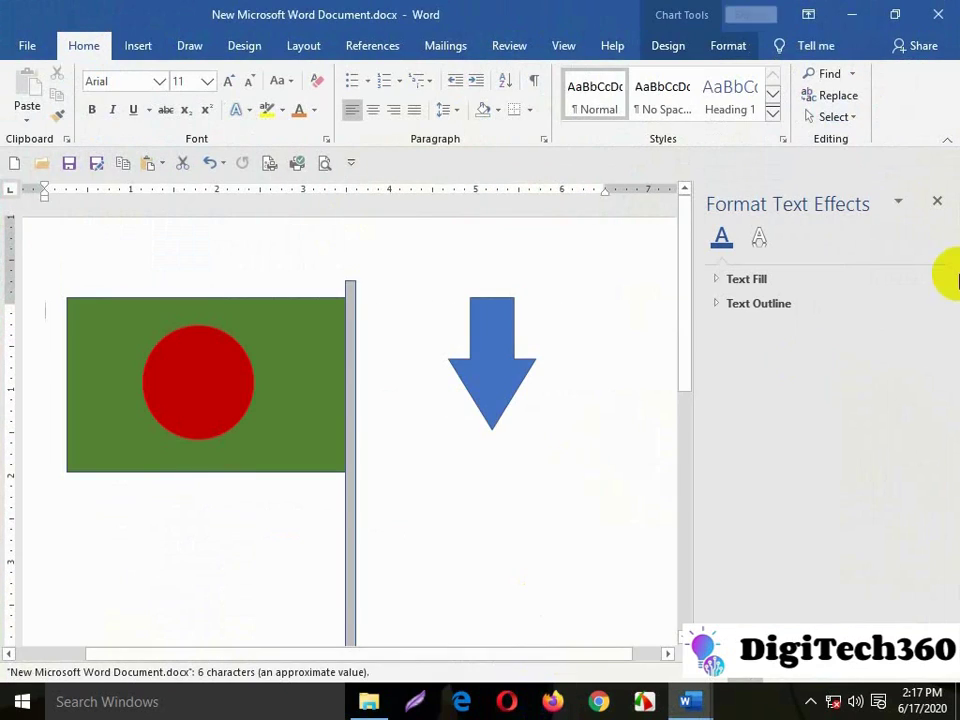
{"action": "left_click", "coordinate": [937, 201]}
{"action": "scroll", "coordinate": [530, 595], "scroll_direction": "down", "scroll_amount": 10}
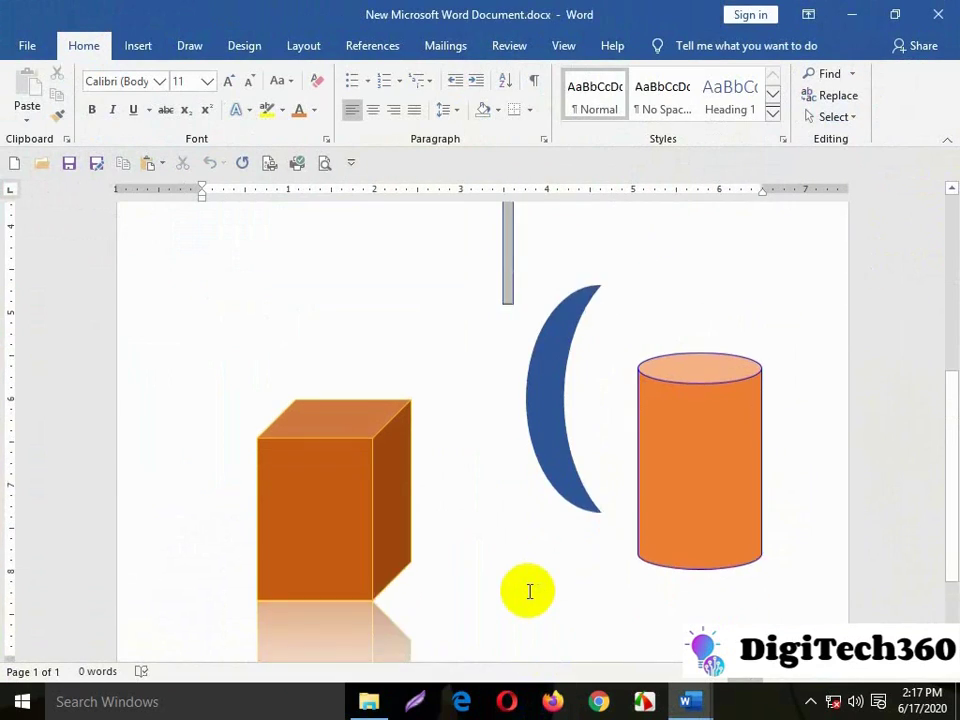
{"action": "scroll", "coordinate": [490, 585], "scroll_direction": "down", "scroll_amount": 3}
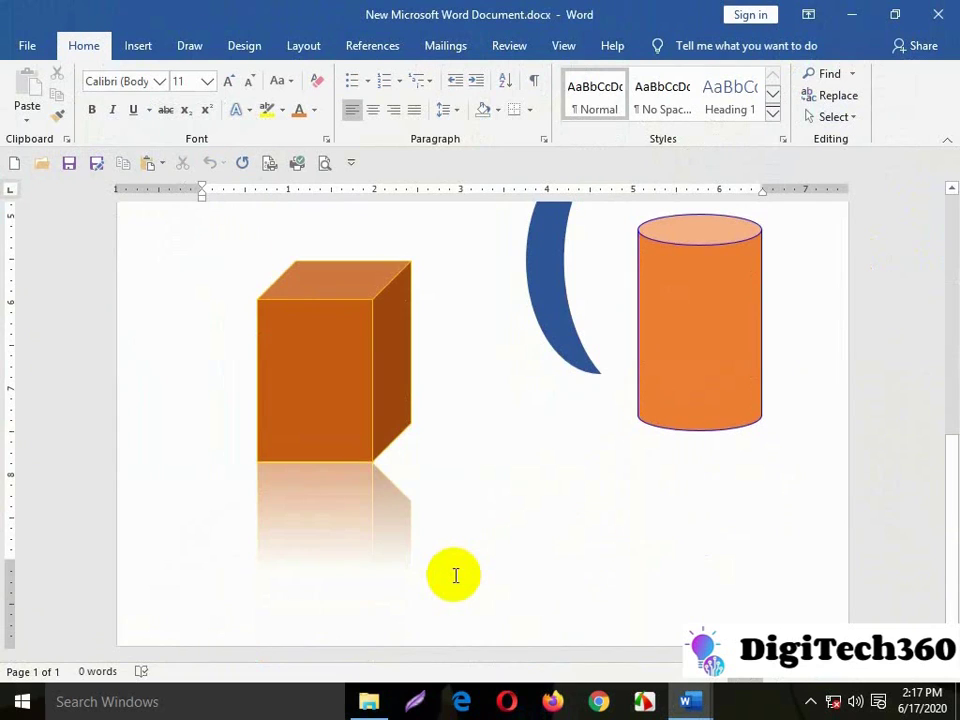
{"action": "key", "text": "ctrl+Return"}
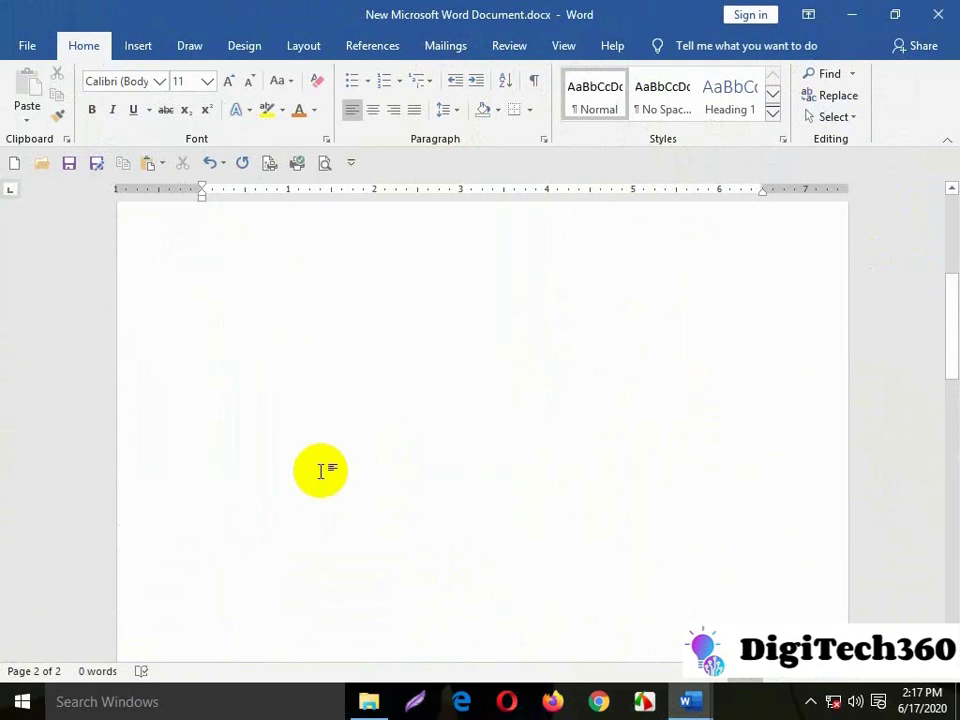
{"action": "left_click", "coordinate": [138, 47]}
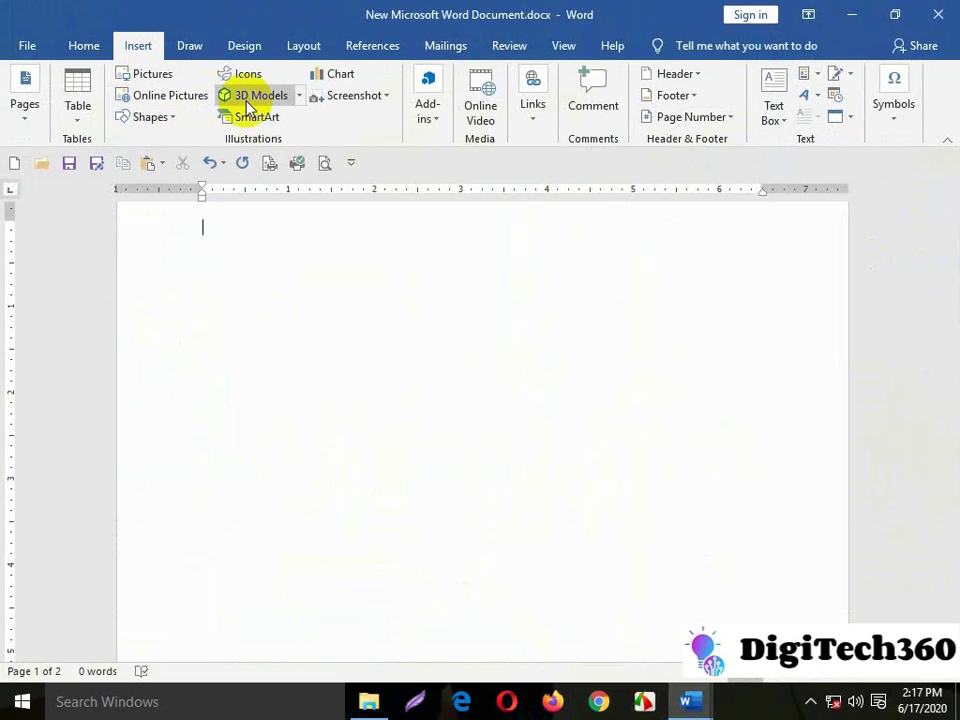
Step: Insert a clustered column chart and enter categories s, g, g, rr in A2:A5
{"action": "left_click", "coordinate": [341, 76]}
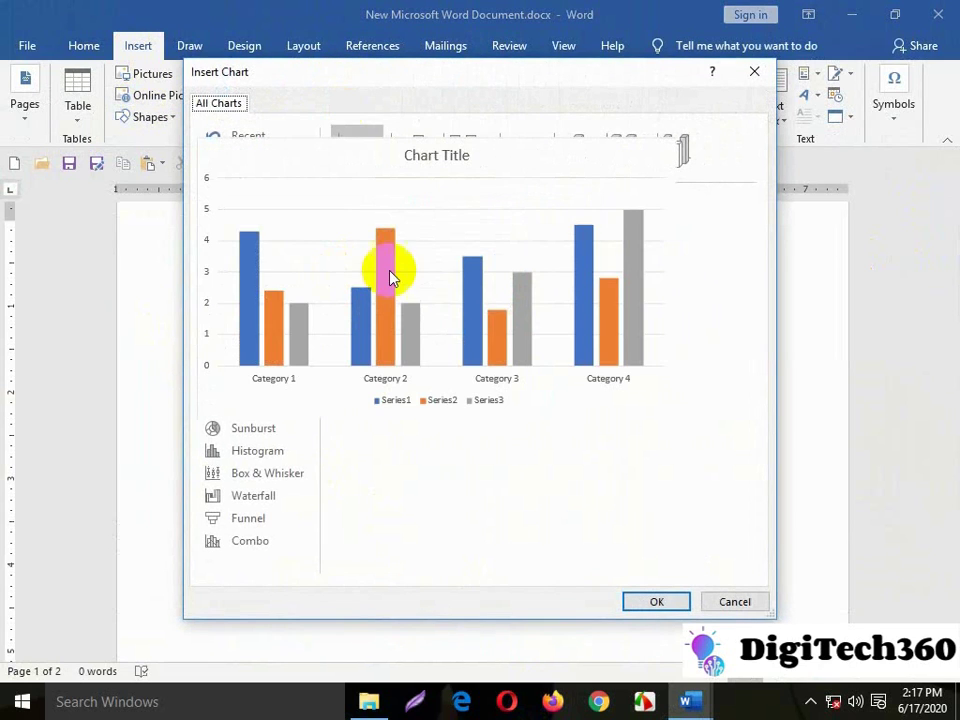
{"action": "left_click", "coordinate": [657, 602]}
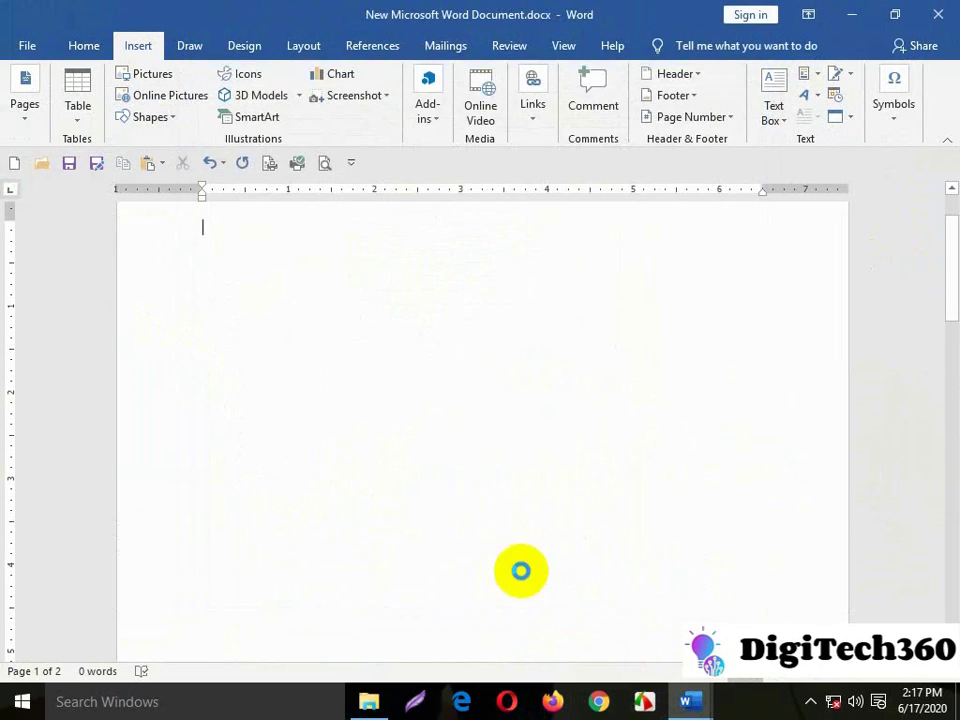
{"action": "left_click", "coordinate": [215, 124]}
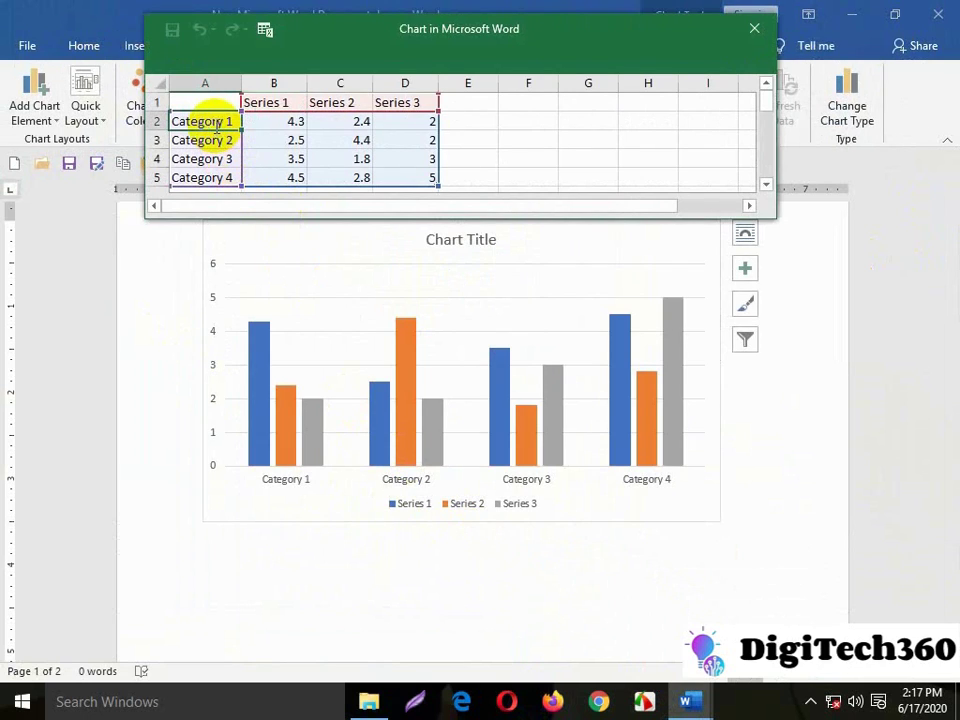
{"action": "type", "text": "s"}
{"action": "key", "text": "Return"}
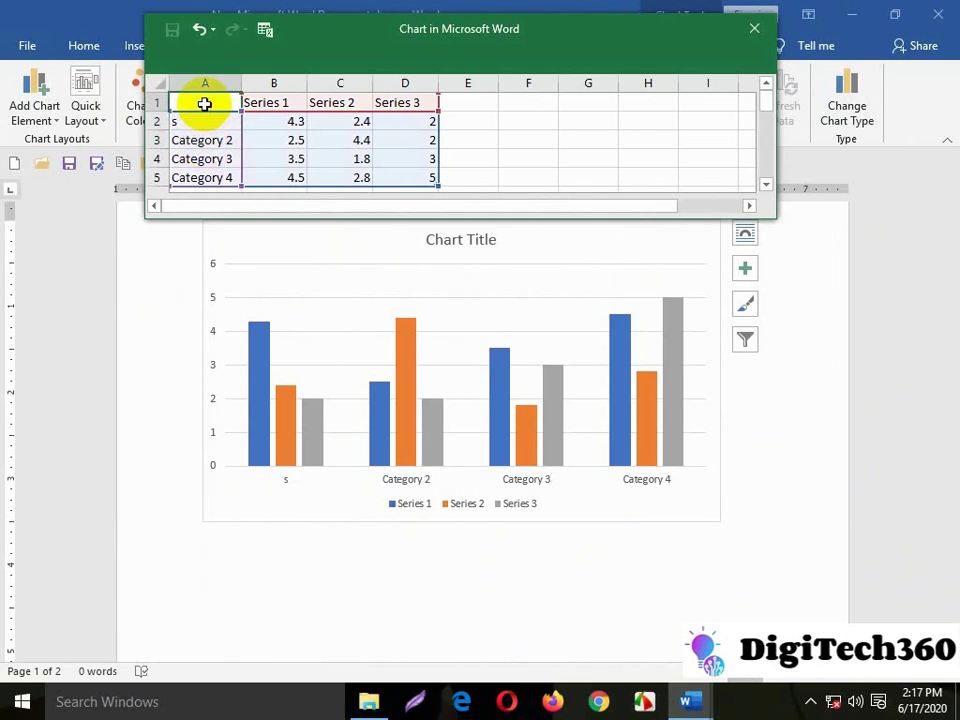
{"action": "type", "text": "g"}
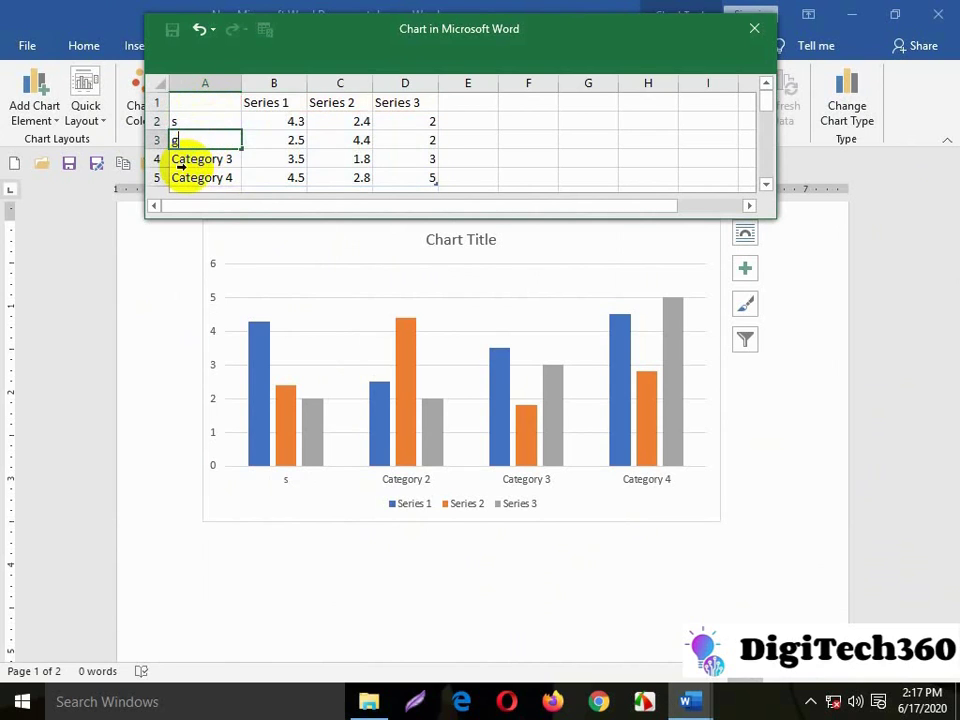
{"action": "key", "text": "Return"}
{"action": "type", "text": "g"}
{"action": "key", "text": "Return"}
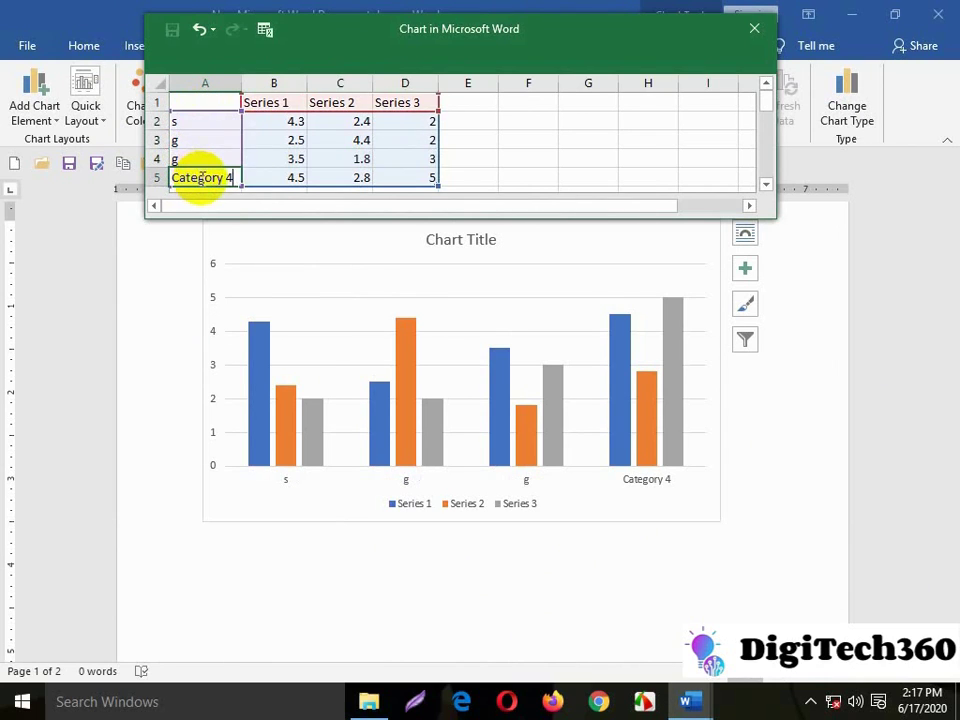
{"action": "type", "text": "rr"}
{"action": "left_click", "coordinate": [293, 124]}
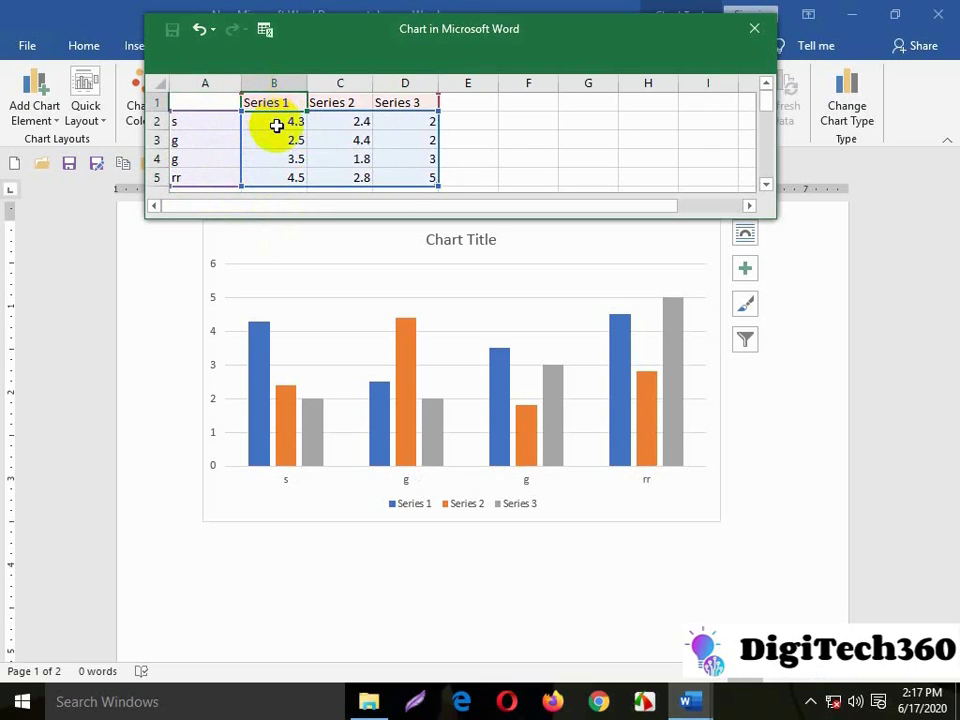
Step: Name the three chart series A, b and c in B1:D1
{"action": "left_click", "coordinate": [280, 103]}
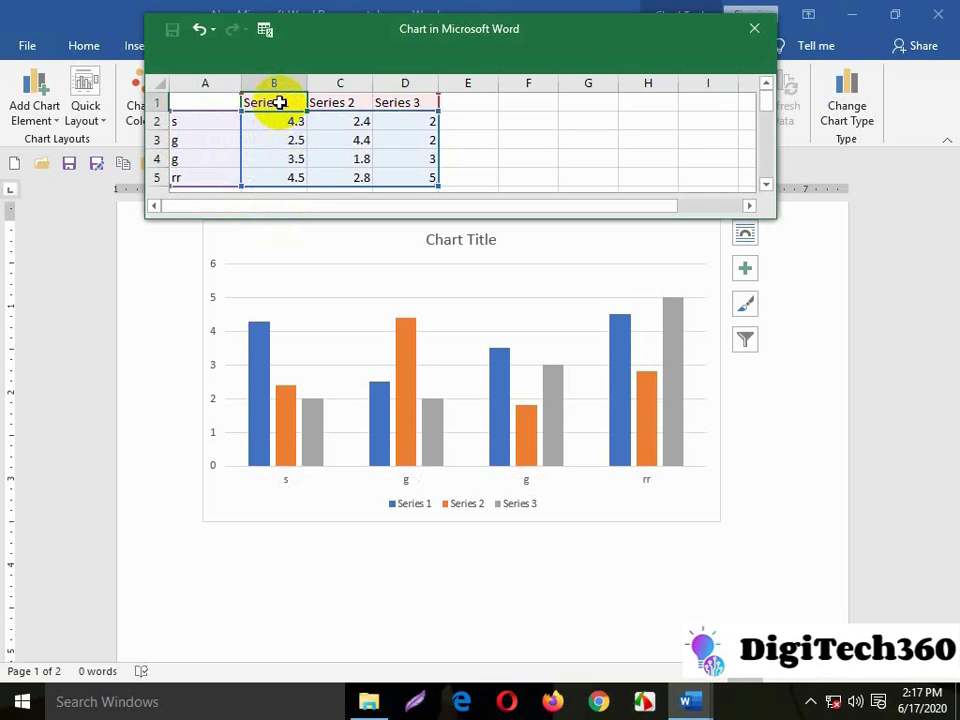
{"action": "type", "text": "A"}
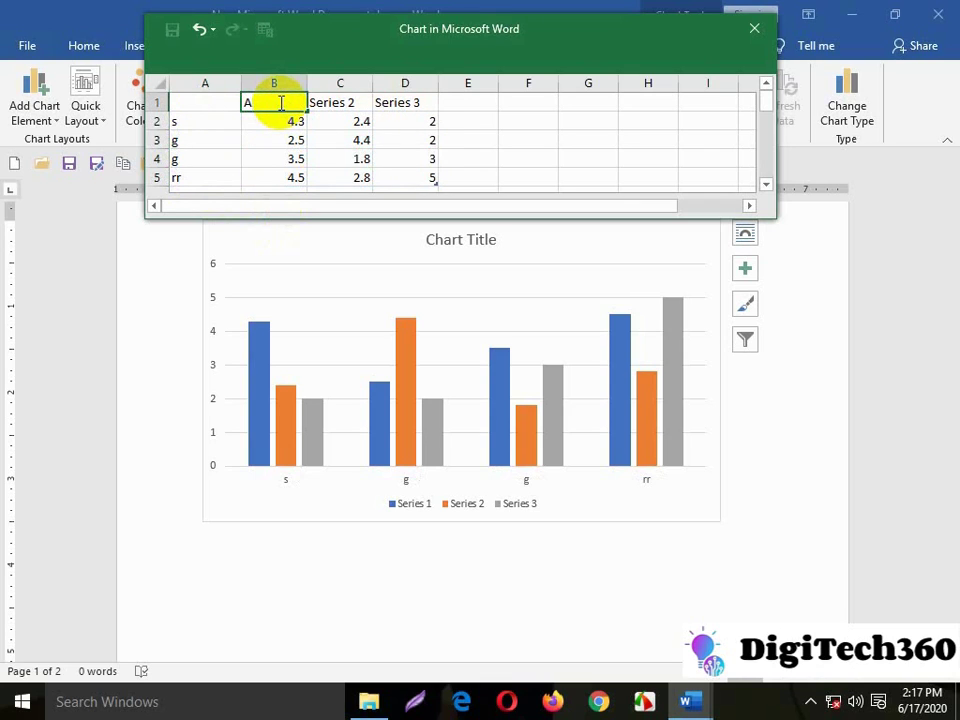
{"action": "left_click", "coordinate": [345, 103]}
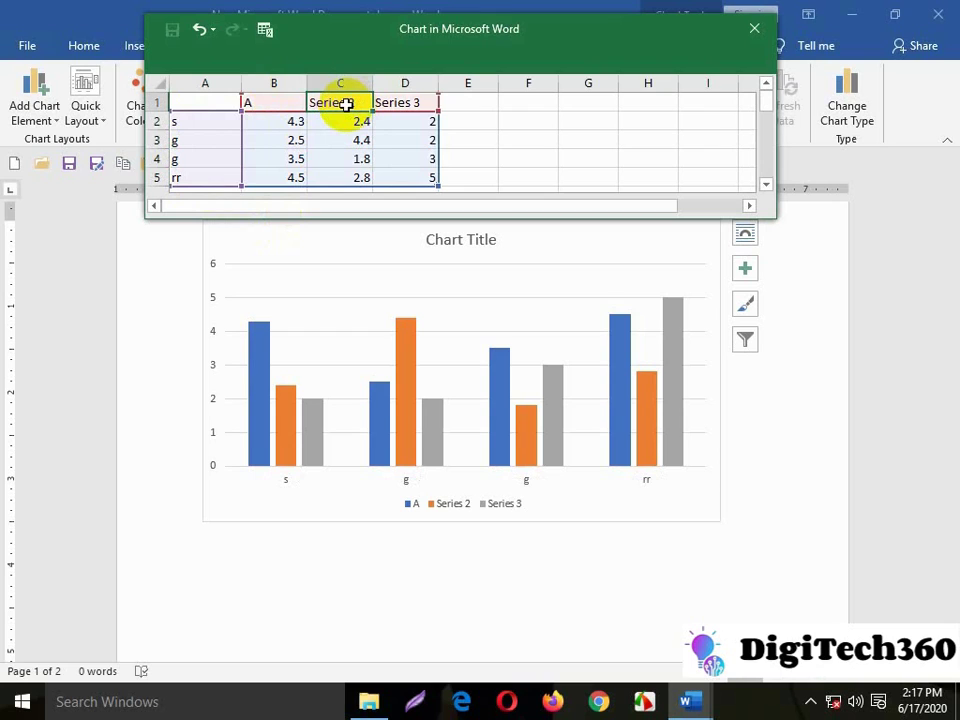
{"action": "type", "text": "b"}
{"action": "left_click", "coordinate": [395, 102]}
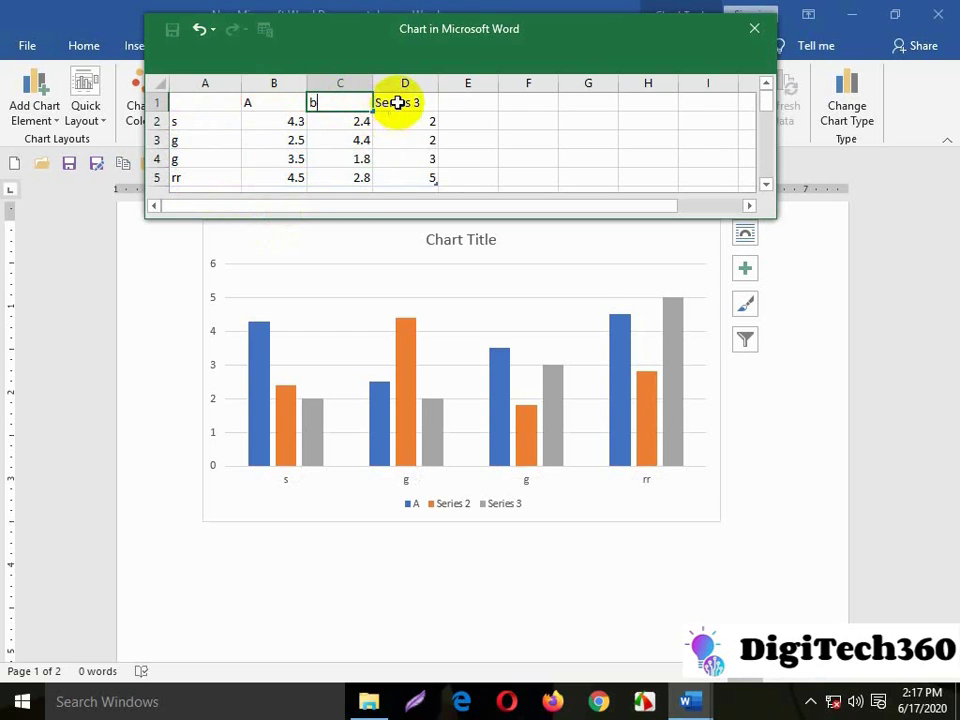
{"action": "type", "text": "c"}
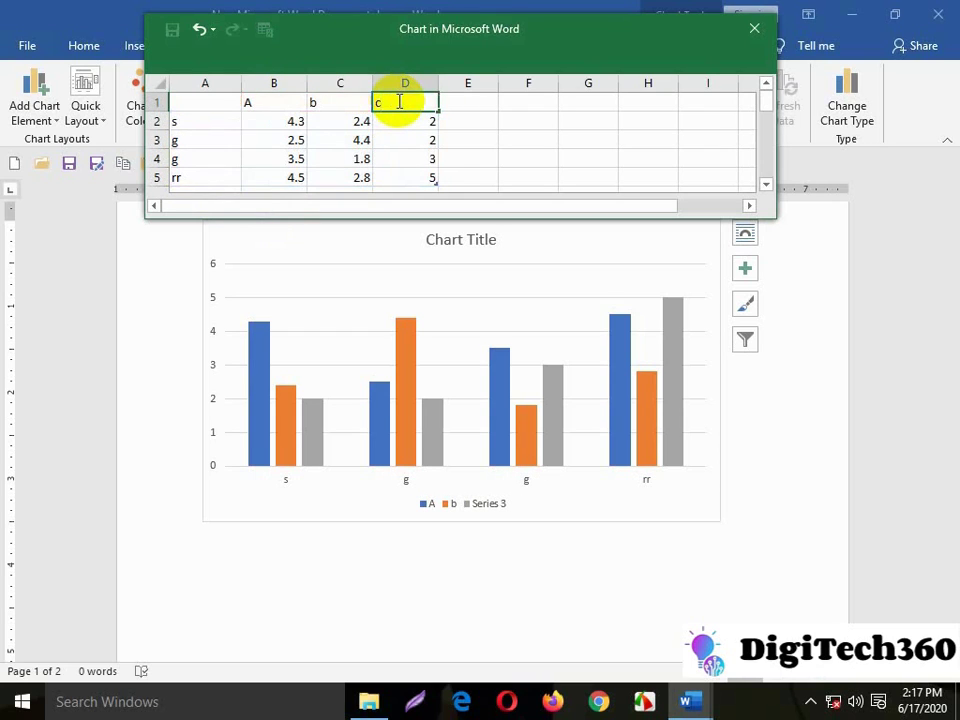
{"action": "left_click", "coordinate": [278, 125]}
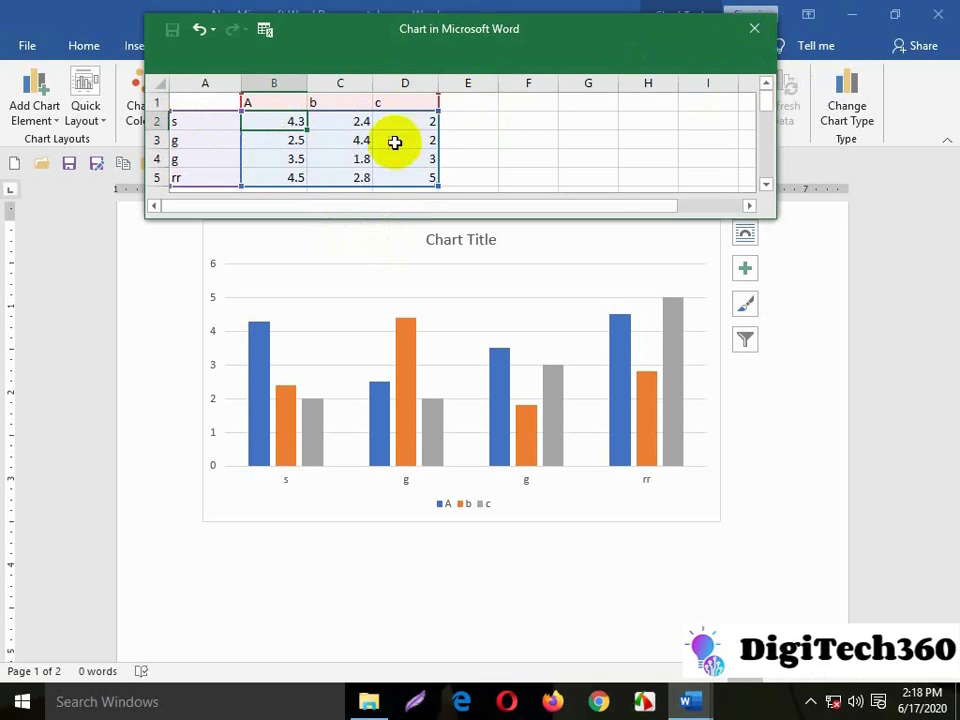
Step: Close the chart data sheet and browse Add Chart Element and Quick Layout without changing anything
{"action": "left_click", "coordinate": [770, 35]}
{"action": "scroll", "coordinate": [493, 386], "scroll_direction": "up", "scroll_amount": 2}
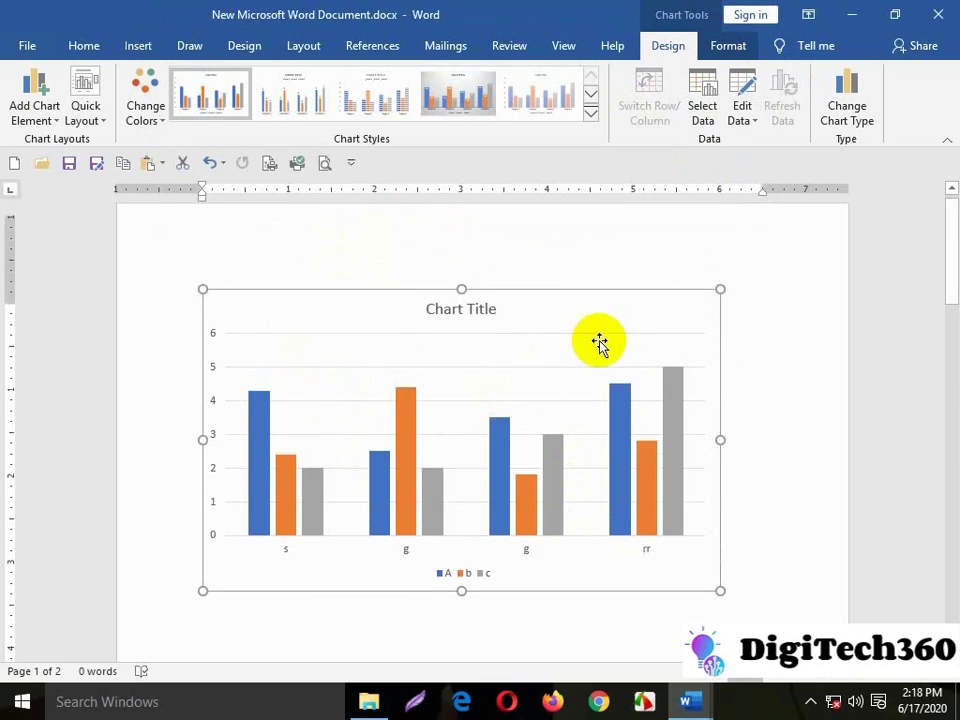
{"action": "scroll", "coordinate": [453, 421], "scroll_direction": "down", "scroll_amount": 2}
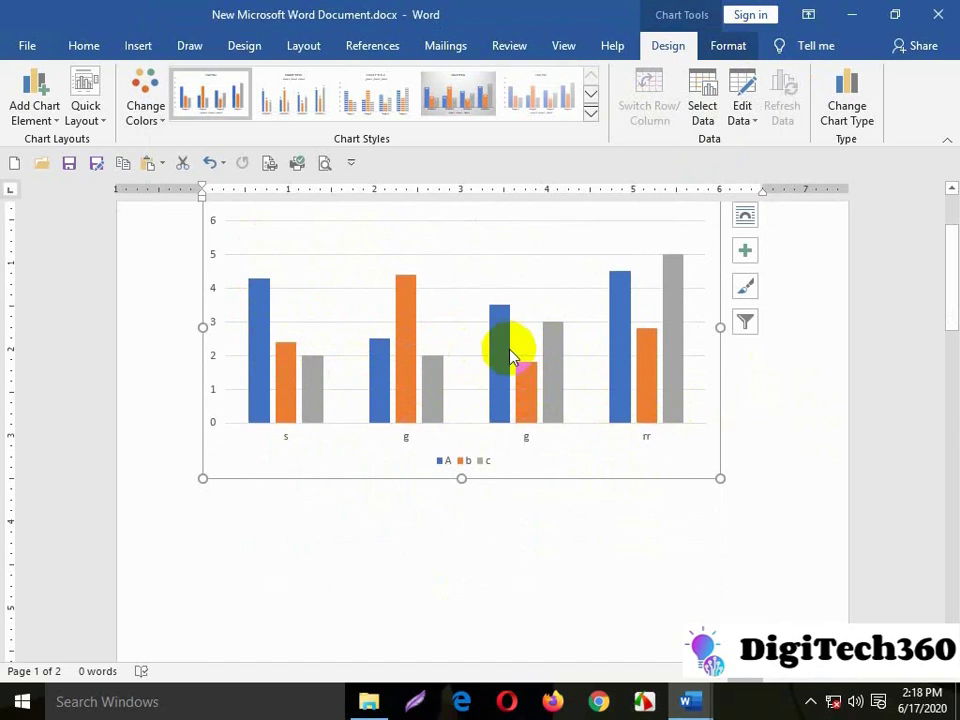
{"action": "scroll", "coordinate": [580, 398], "scroll_direction": "up", "scroll_amount": 2}
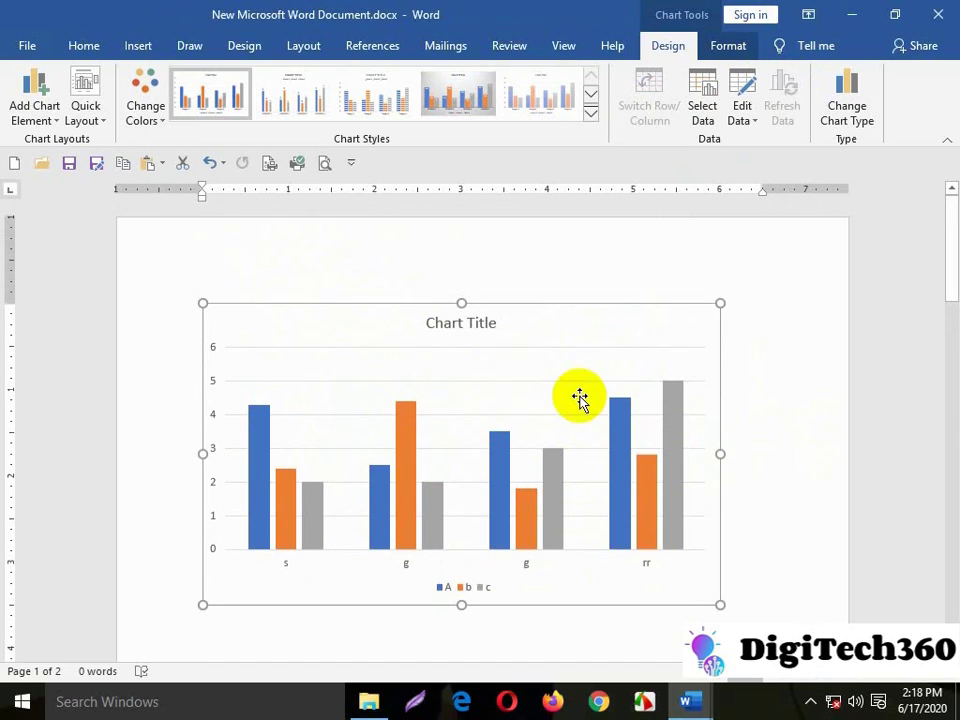
{"action": "left_click", "coordinate": [45, 107]}
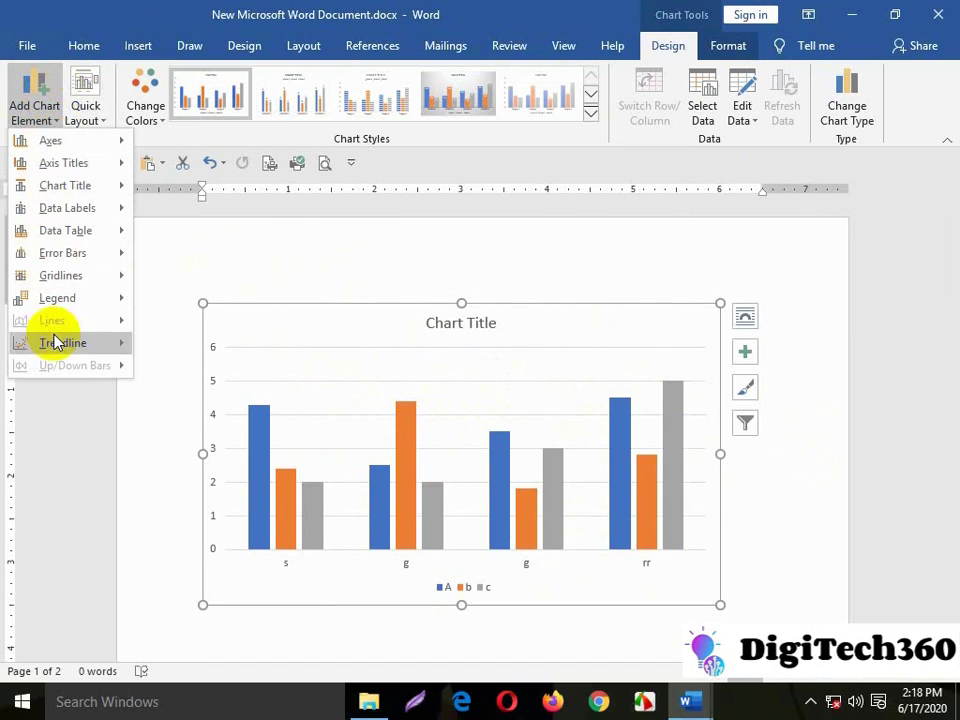
{"action": "left_click", "coordinate": [95, 112]}
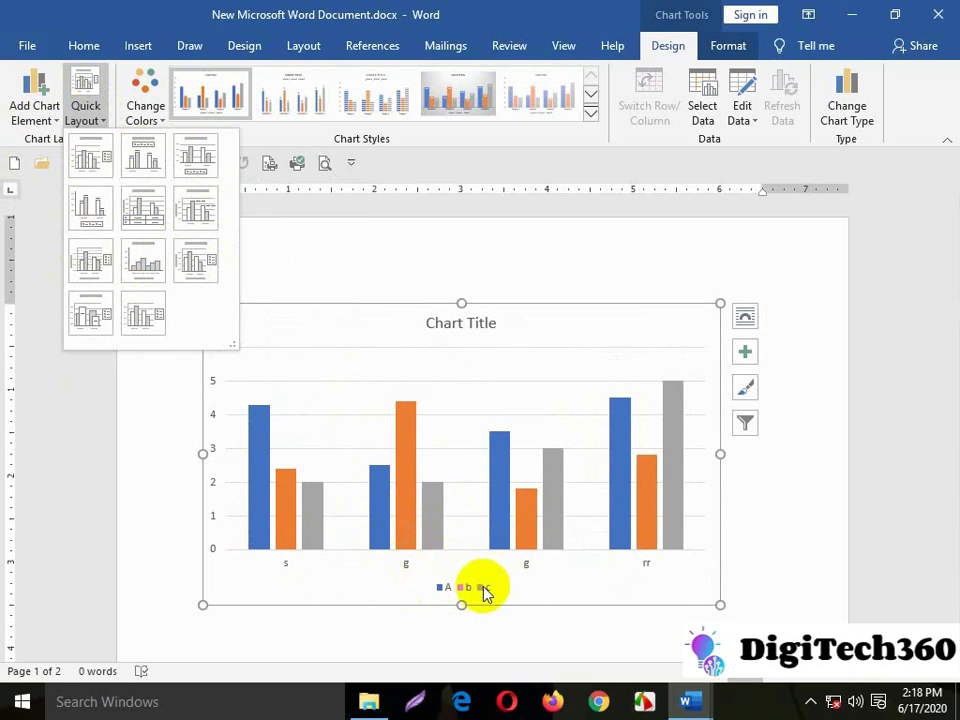
{"action": "left_click", "coordinate": [596, 422]}
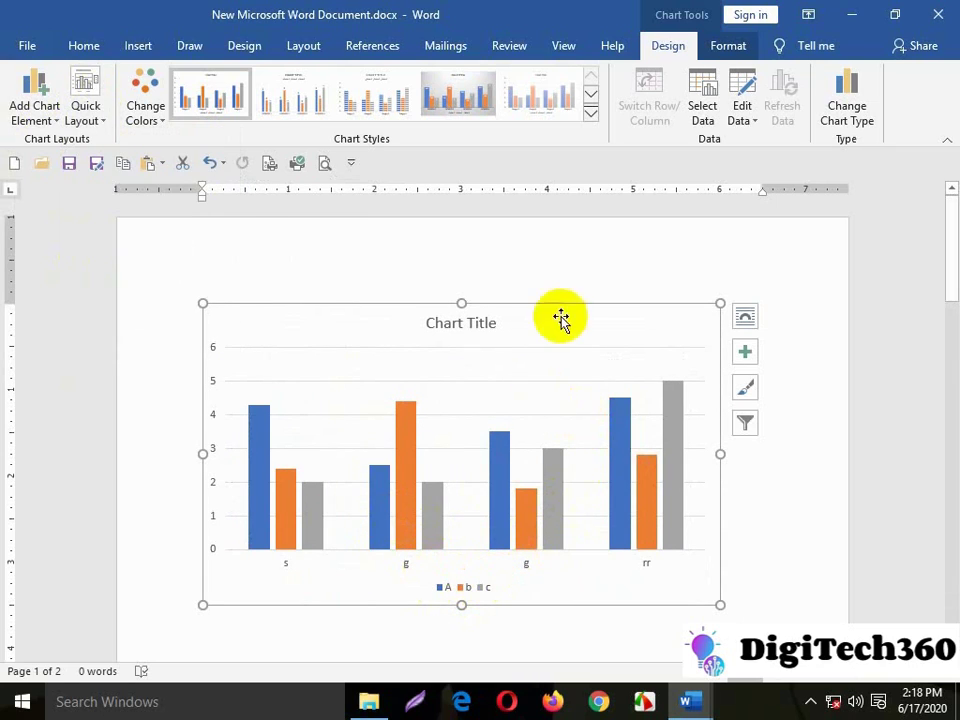
{"action": "left_click", "coordinate": [155, 48]}
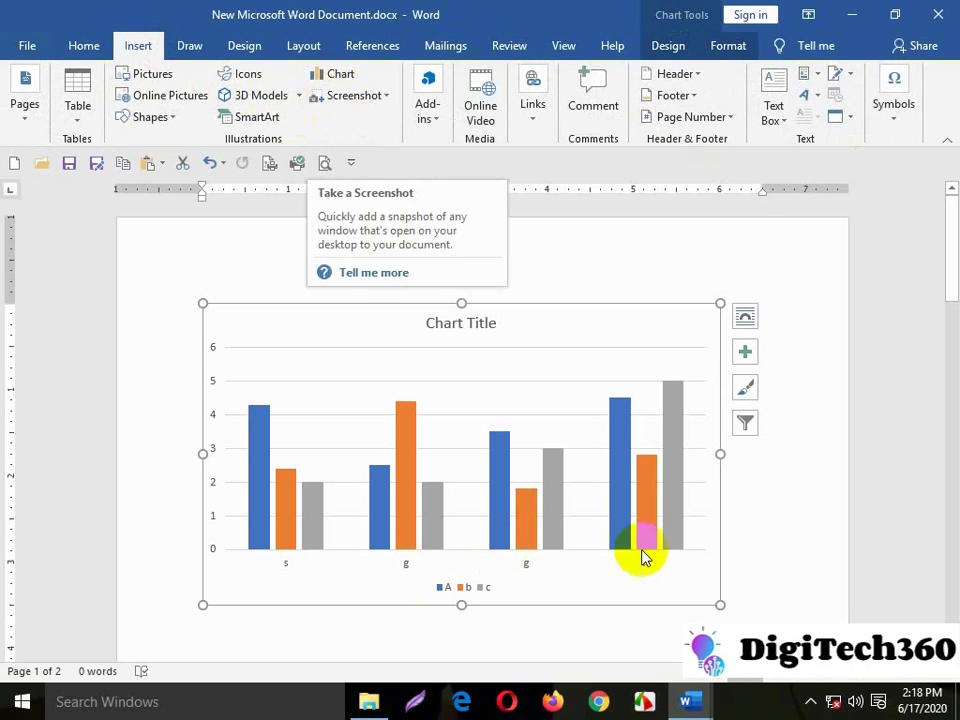
Step: Insert a screen clipping of the xyz.docx text about Microsoft Word
{"action": "scroll", "coordinate": [478, 551], "scroll_direction": "down", "scroll_amount": 5}
{"action": "scroll", "coordinate": [432, 484], "scroll_direction": "down", "scroll_amount": 5}
{"action": "scroll", "coordinate": [432, 484], "scroll_direction": "down", "scroll_amount": 1}
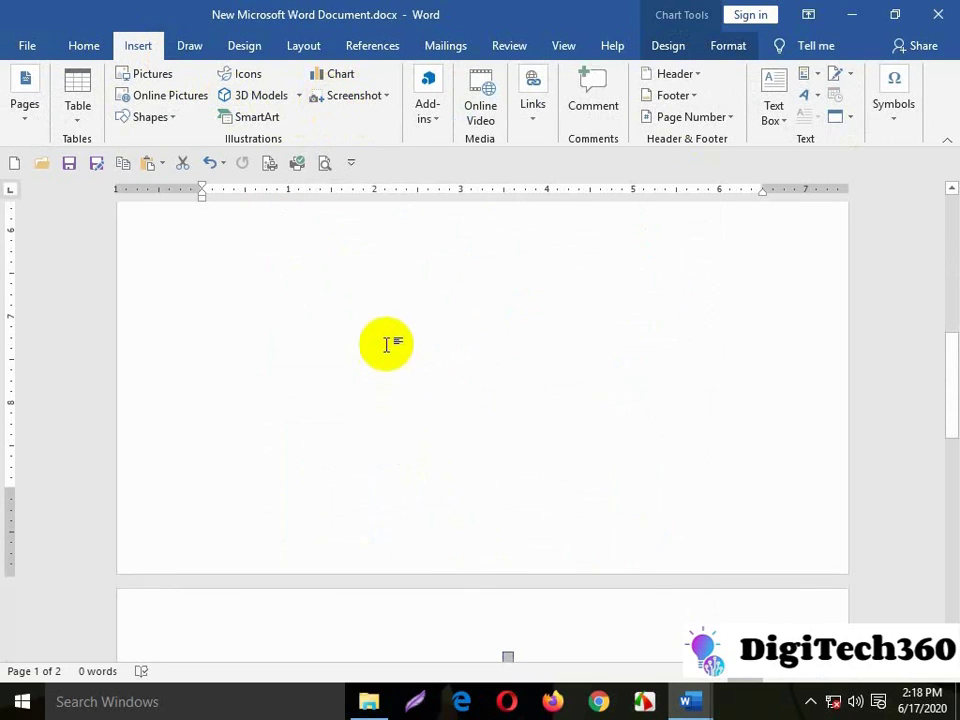
{"action": "scroll", "coordinate": [386, 344], "scroll_direction": "up", "scroll_amount": 2}
{"action": "left_click", "coordinate": [373, 95]}
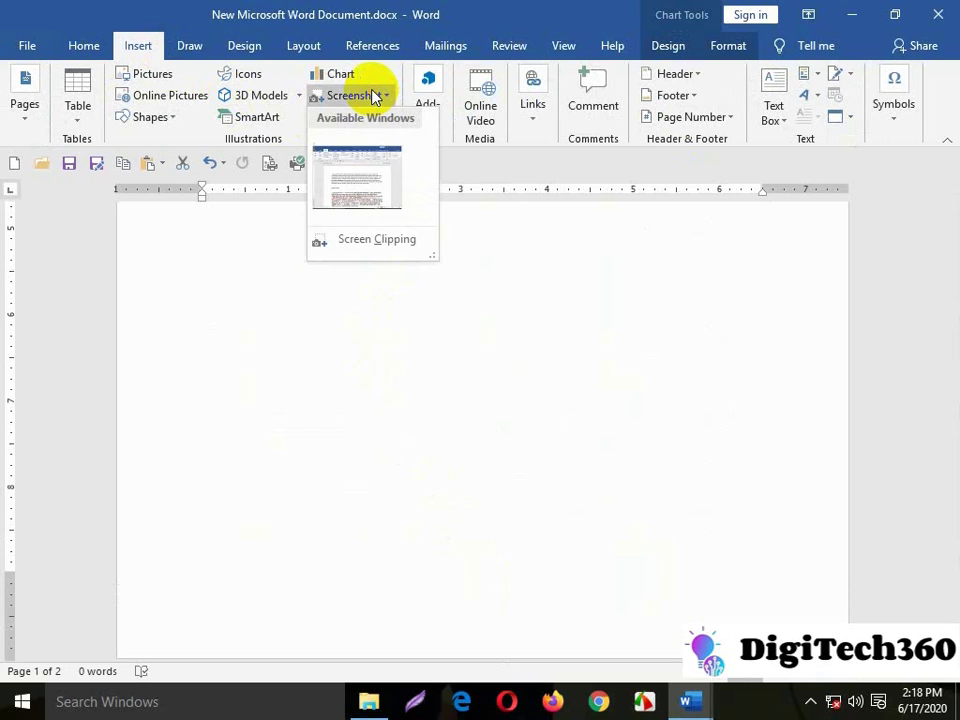
{"action": "left_click", "coordinate": [345, 240]}
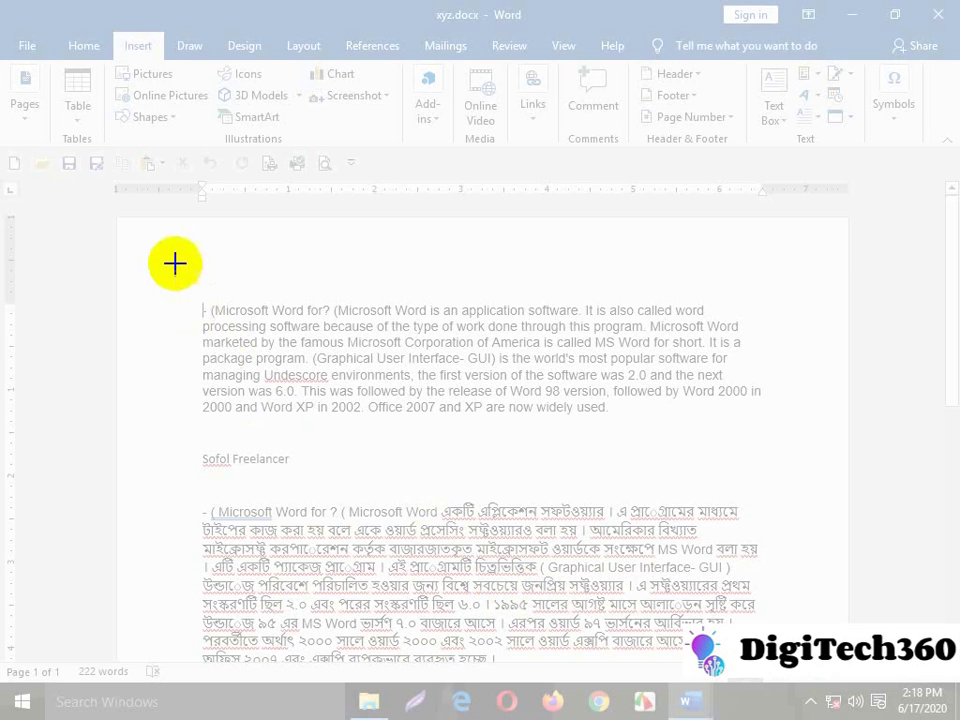
{"action": "mouse_move", "coordinate": [174, 259]}
{"action": "left_mouse_down"}
{"action": "mouse_move", "coordinate": [778, 676]}
{"action": "mouse_move", "coordinate": [778, 662]}
{"action": "left_mouse_up"}
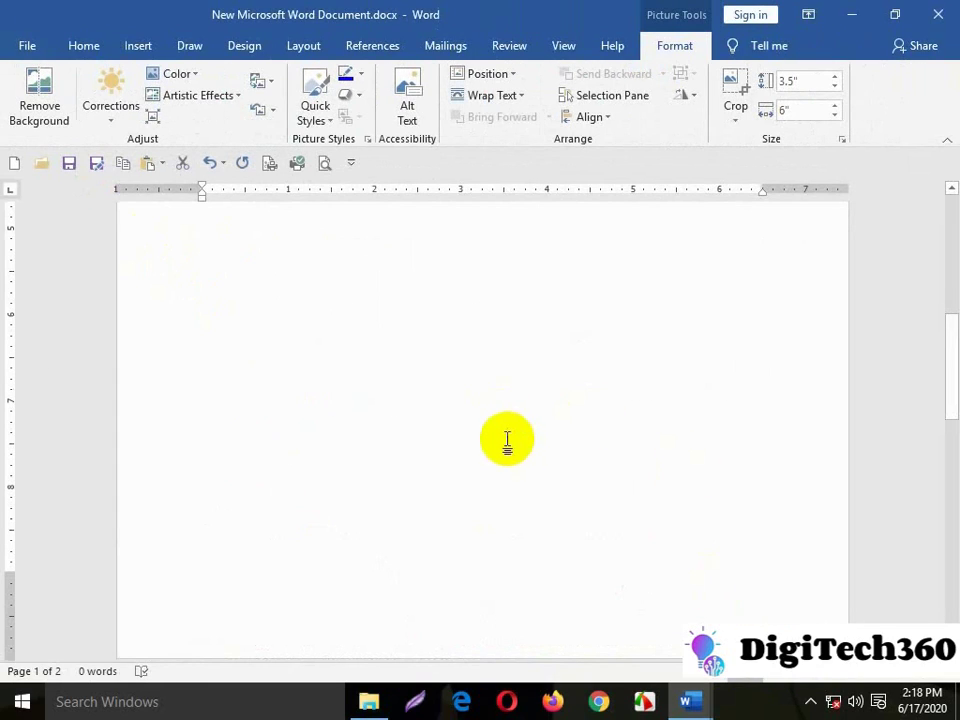
Step: Resize the clipped picture slightly smaller and shorter
{"action": "scroll", "coordinate": [464, 381], "scroll_direction": "up", "scroll_amount": 5}
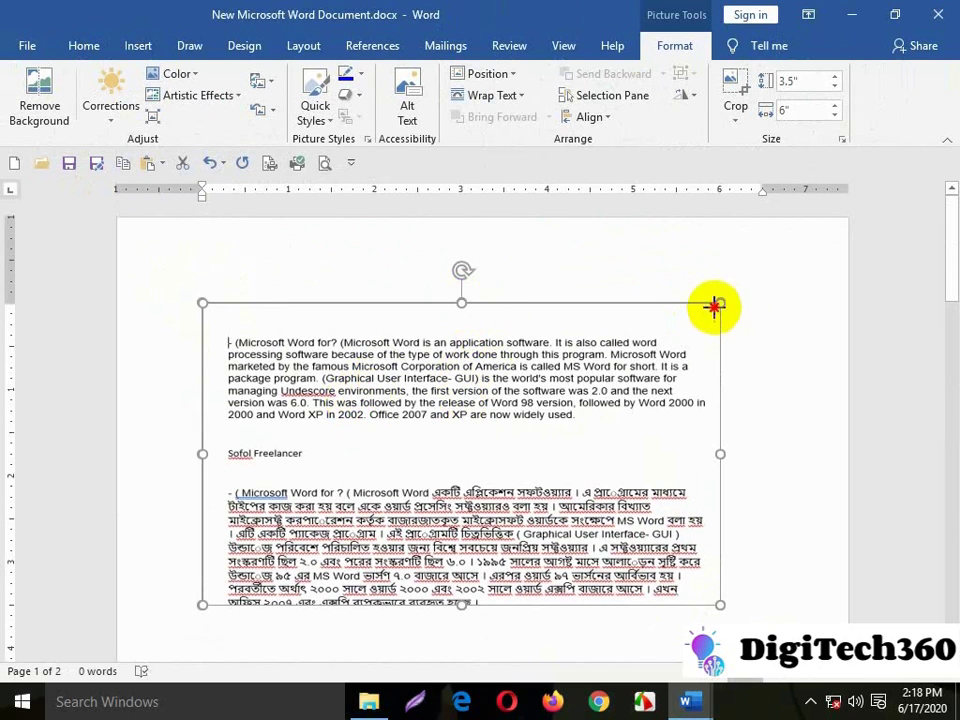
{"action": "left_click_drag", "start_coordinate": [713, 307], "coordinate": [706, 303]}
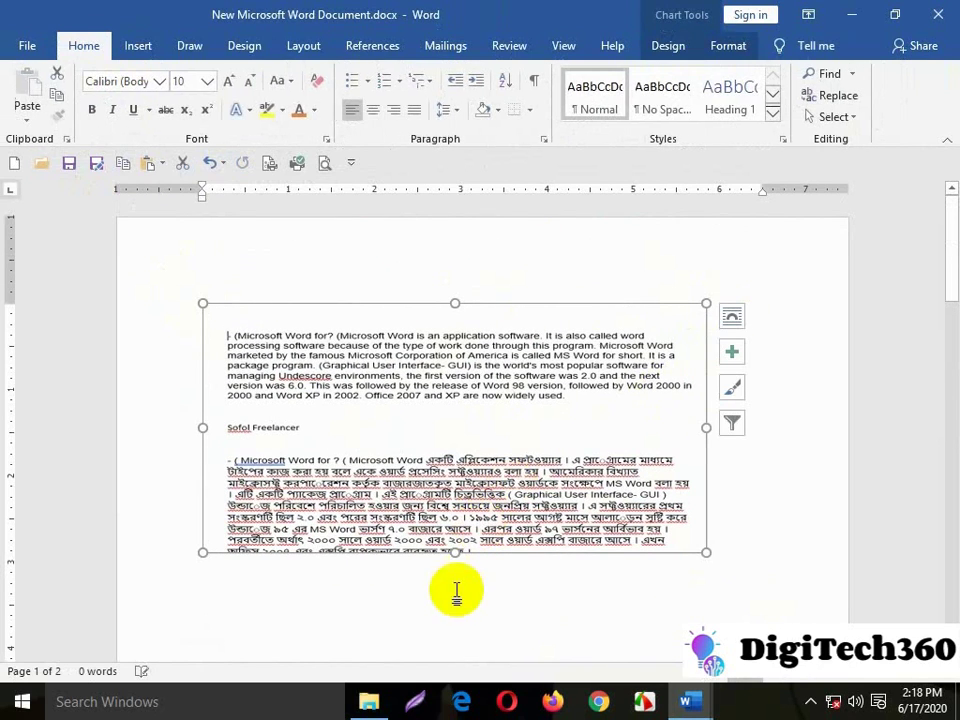
{"action": "left_click_drag", "start_coordinate": [453, 557], "coordinate": [452, 496]}
{"action": "scroll", "coordinate": [452, 495], "scroll_direction": "up", "scroll_amount": 1}
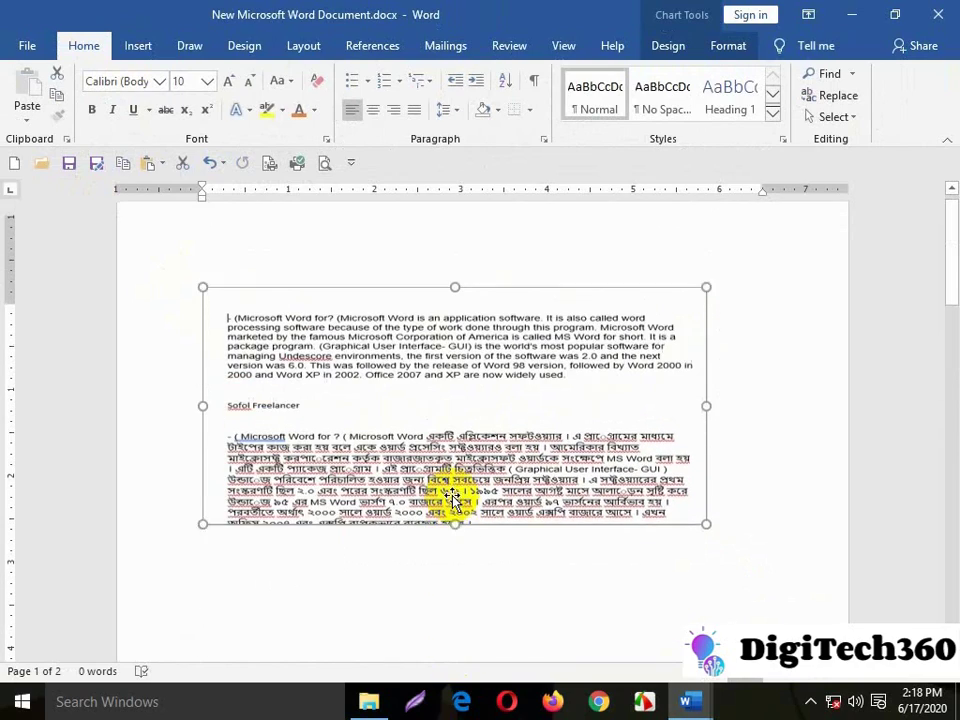
{"action": "left_click", "coordinate": [138, 47]}
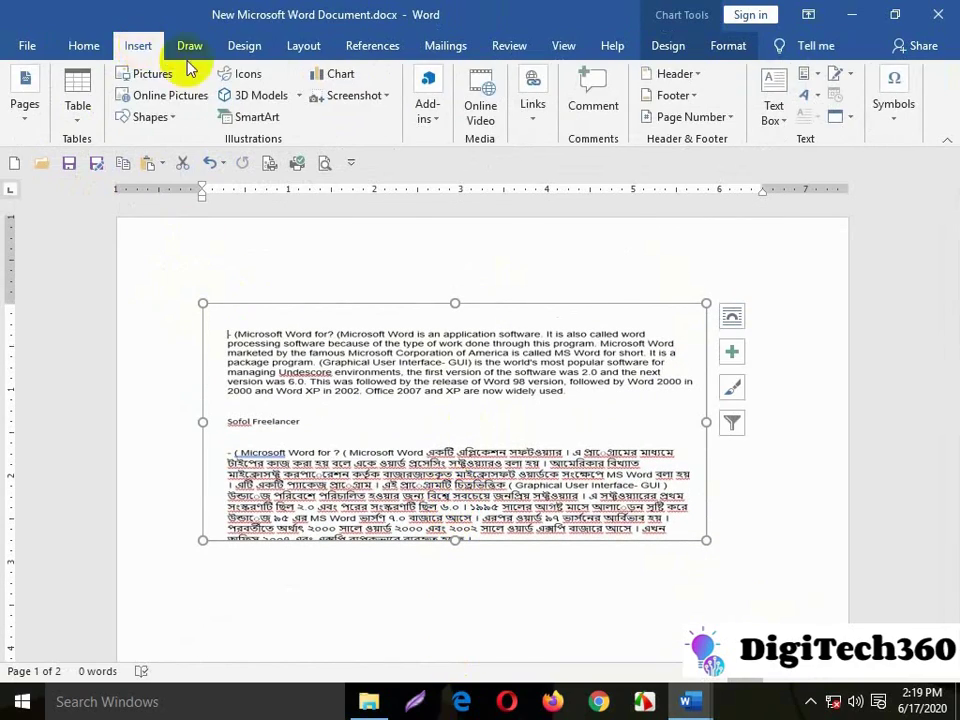
Step: Open the Wikipedia add-in from the Add-ins list and toggle its pane options menu
{"action": "left_click", "coordinate": [435, 125]}
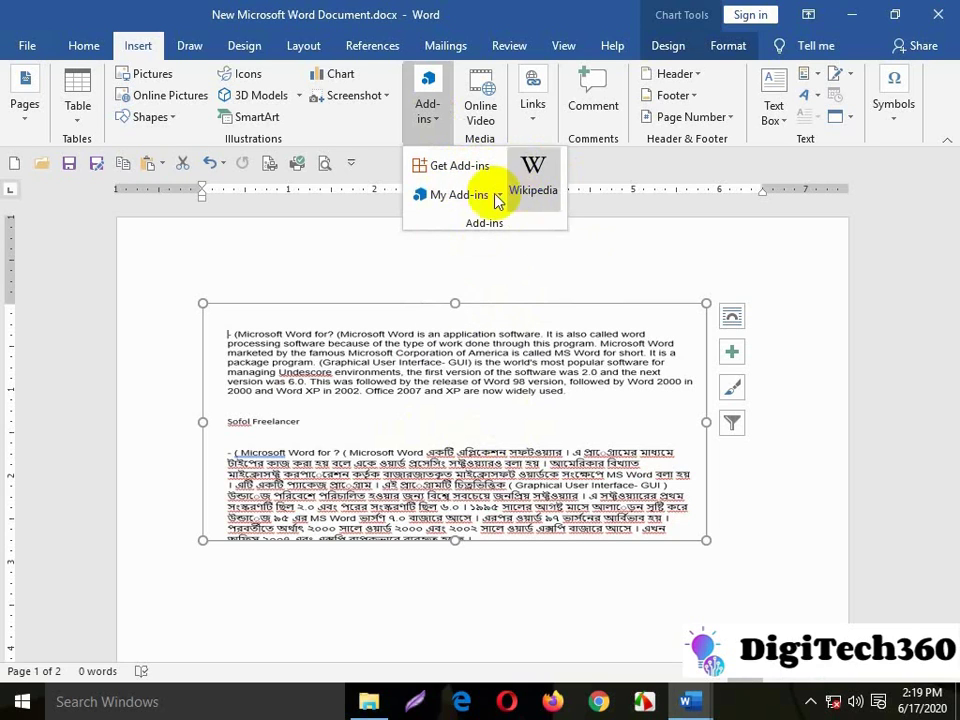
{"action": "left_click", "coordinate": [533, 197]}
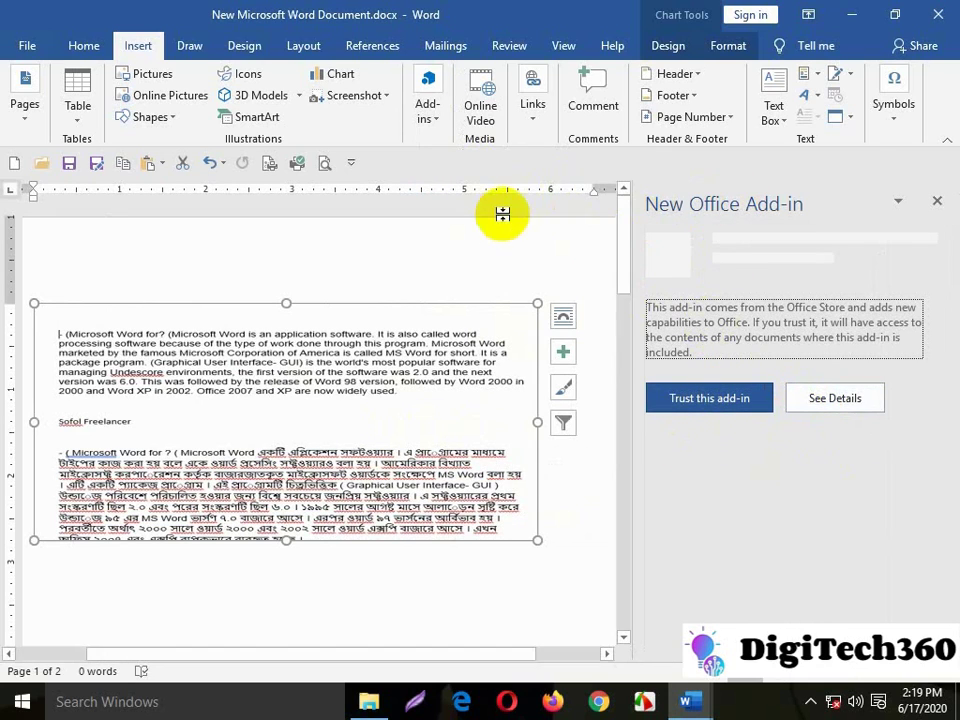
{"action": "left_click", "coordinate": [897, 203]}
{"action": "left_click", "coordinate": [897, 204]}
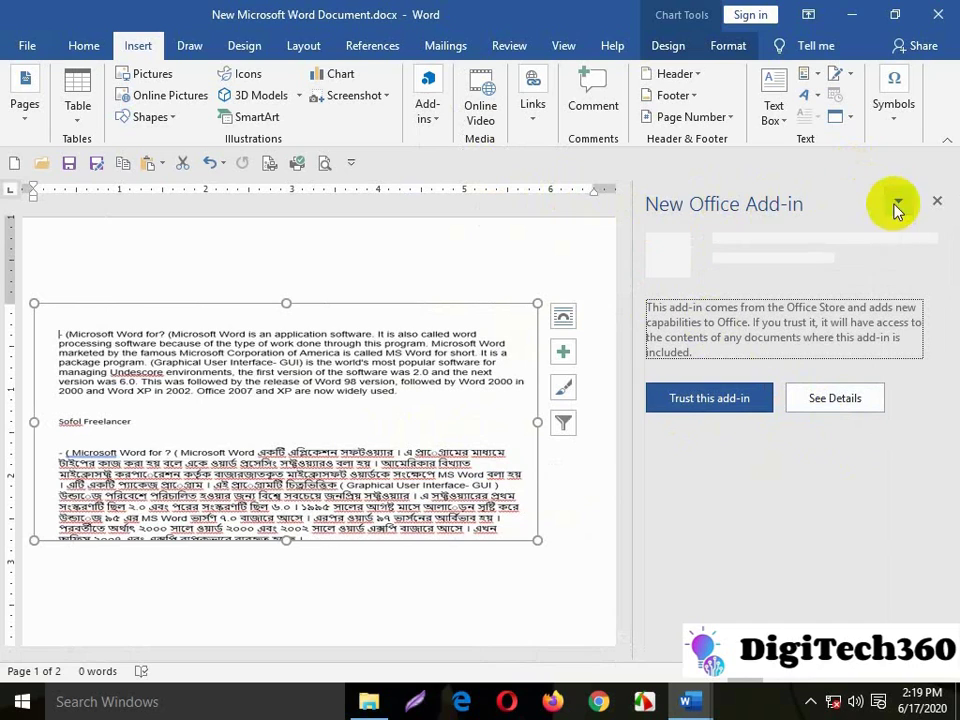